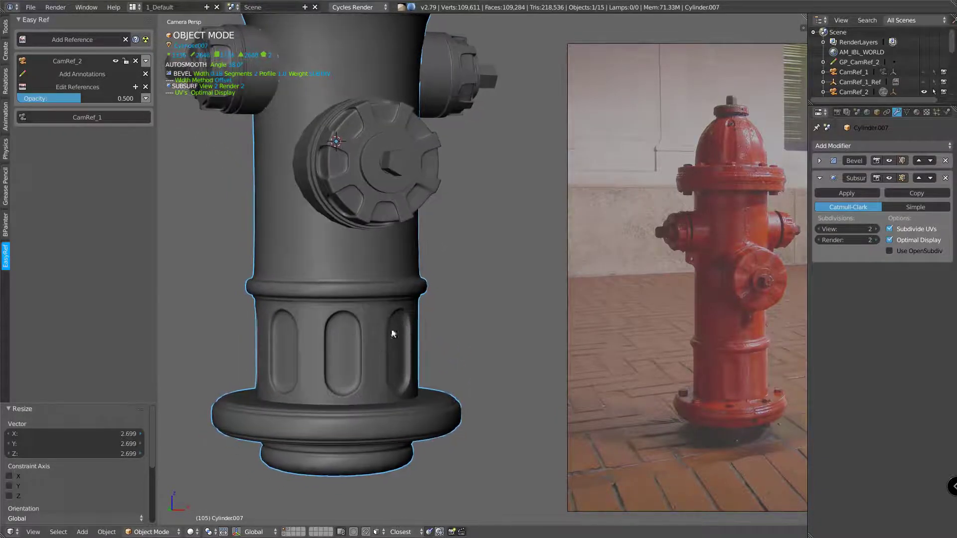
Remove the Subdivision Surface modifier from the hydrant body, keeping the Bevel modifier.
{"action": "middle_click_drag", "start_coordinate": [347, 352], "coordinate": [364, 340]}
{"action": "key", "text": "Tab"}
{"action": "key", "text": "Escape"}
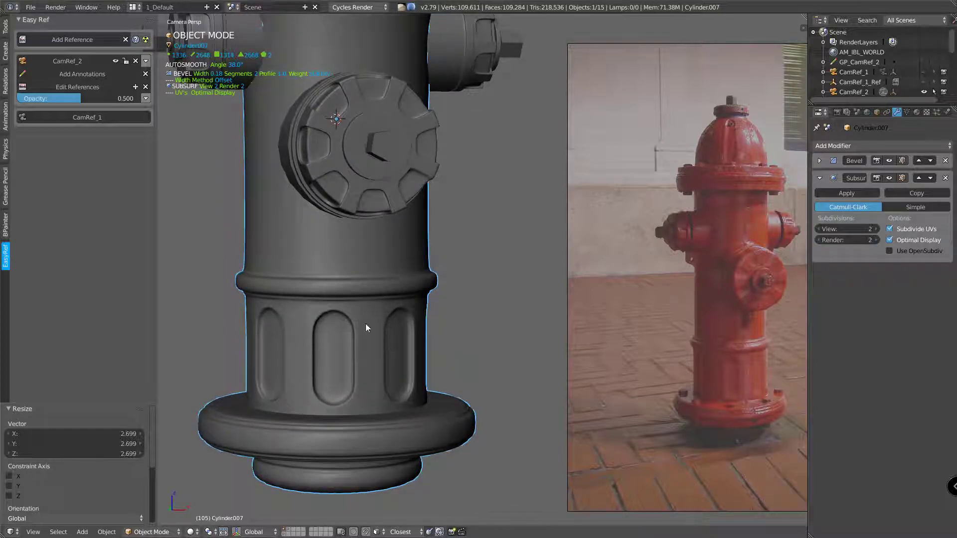
{"action": "middle_click_drag", "start_coordinate": [424, 343], "coordinate": [353, 343]}
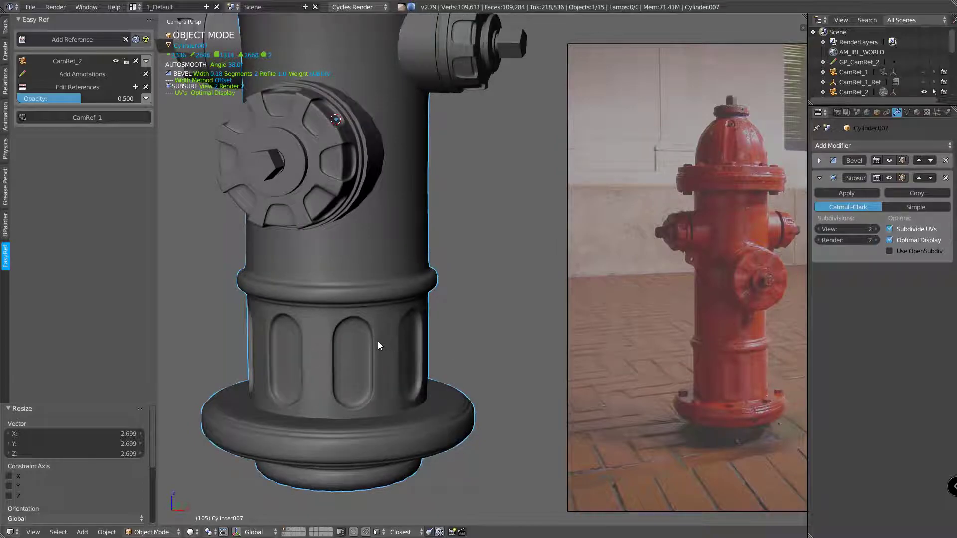
{"action": "key", "text": "space"}
{"action": "left_click", "coordinate": [448, 343]}
Enter Edit Mode on the hydrant body with edge selection and limit selection to visible geometry.
{"action": "scroll", "coordinate": [393, 325], "scroll_direction": "up", "scroll_amount": 1}
{"action": "middle_click_drag", "start_coordinate": [364, 339], "coordinate": [379, 330]}
{"action": "key", "text": "Tab"}
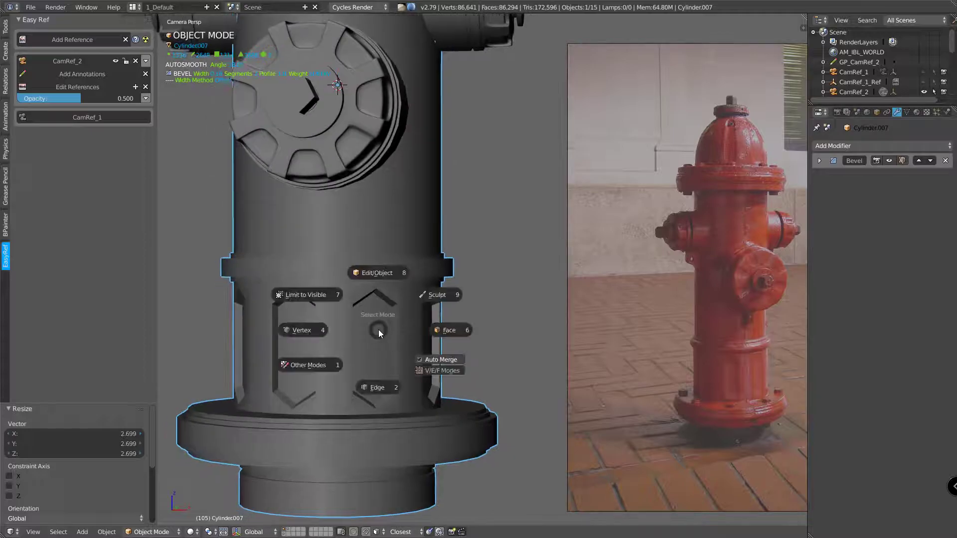
{"action": "left_click", "coordinate": [379, 388]}
{"action": "scroll", "coordinate": [371, 335], "scroll_direction": "up", "scroll_amount": 1}
{"action": "key", "text": "Tab"}
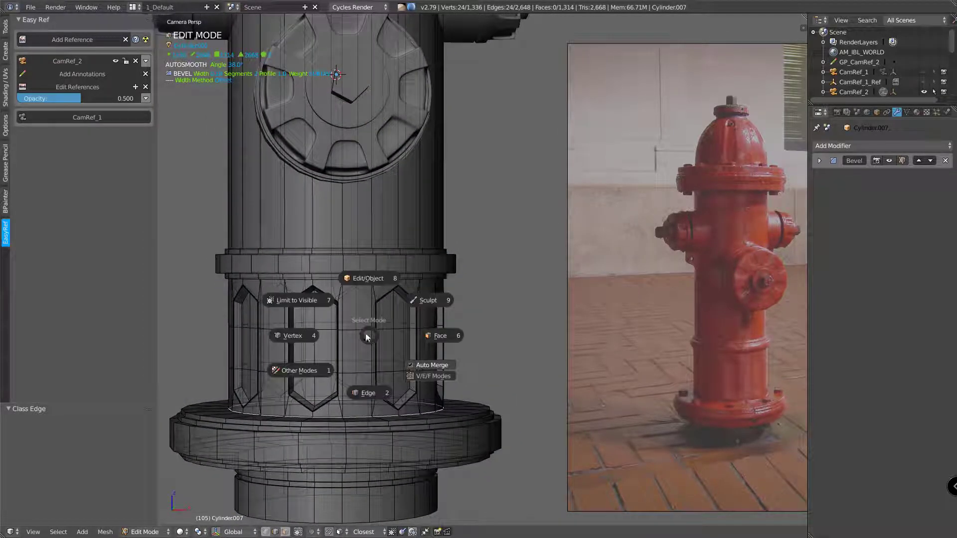
{"action": "left_click", "coordinate": [297, 304]}
Switch to vertex selection at the recessed base section and hide the tool shelf.
{"action": "middle_click_drag", "start_coordinate": [327, 320], "coordinate": [397, 300]}
{"action": "scroll", "coordinate": [316, 312], "scroll_direction": "up", "scroll_amount": 1}
{"action": "middle_click_drag", "start_coordinate": [332, 317], "coordinate": [359, 258]}
{"action": "key", "text": "Tab"}
{"action": "left_click", "coordinate": [283, 278]}
{"action": "scroll", "coordinate": [331, 256], "scroll_direction": "up", "scroll_amount": 1}
{"action": "key", "text": "t"}
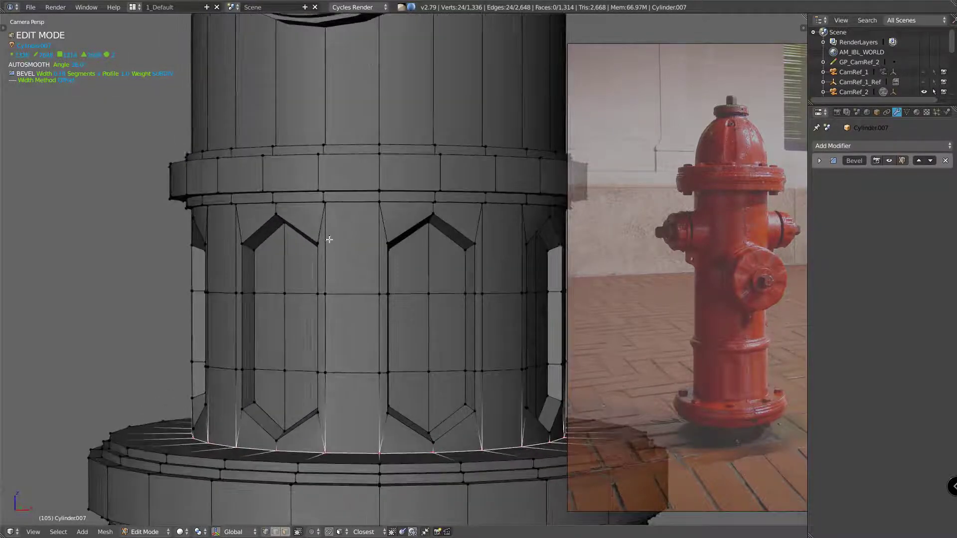
Connect the facing upper corner vertices of neighbouring recesses with edges across the strips between them.
{"action": "middle_click_drag", "start_coordinate": [356, 243], "coordinate": [345, 219]}
{"action": "middle_click_drag", "start_coordinate": [454, 250], "coordinate": [346, 271]}
{"action": "scroll", "coordinate": [319, 256], "scroll_direction": "up", "scroll_amount": 2}
{"action": "right_click", "coordinate": [299, 242]}
{"action": "right_click", "coordinate": [417, 263]}
{"action": "middle_click_drag", "start_coordinate": [442, 264], "coordinate": [193, 266]}
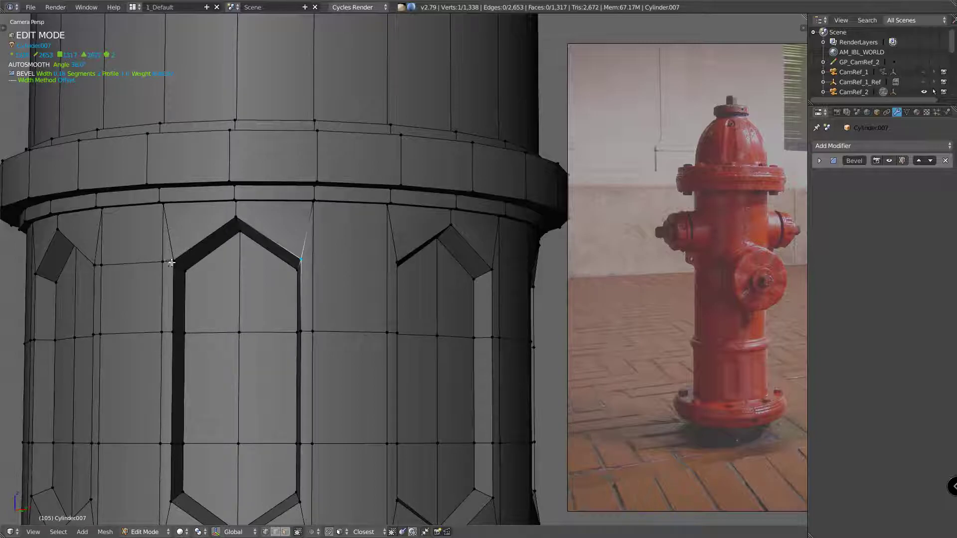
{"action": "middle_click_drag", "start_coordinate": [175, 261], "coordinate": [353, 269]}
{"action": "right_click", "coordinate": [381, 260], "text": "shift"}
{"action": "key", "text": "j"}
{"action": "middle_click_drag", "start_coordinate": [441, 260], "coordinate": [300, 259]}
{"action": "middle_click_drag", "start_coordinate": [401, 252], "coordinate": [303, 257], "text": "shift"}
Continue connecting upper recess corners across the following strips around the hydrant body.
{"action": "key", "text": "j"}
{"action": "middle_click_drag", "start_coordinate": [383, 253], "coordinate": [288, 246]}
{"action": "key", "text": "j"}
{"action": "right_click", "coordinate": [344, 251]}
{"action": "middle_click_drag", "start_coordinate": [419, 257], "coordinate": [349, 264], "text": "shift"}
{"action": "key", "text": "j"}
{"action": "middle_click_drag", "start_coordinate": [453, 255], "coordinate": [287, 252], "text": "shift"}
{"action": "right_click", "coordinate": [368, 253]}
{"action": "middle_click_drag", "start_coordinate": [401, 260], "coordinate": [227, 243]}
{"action": "key", "text": "j"}
{"action": "right_click", "coordinate": [309, 240]}
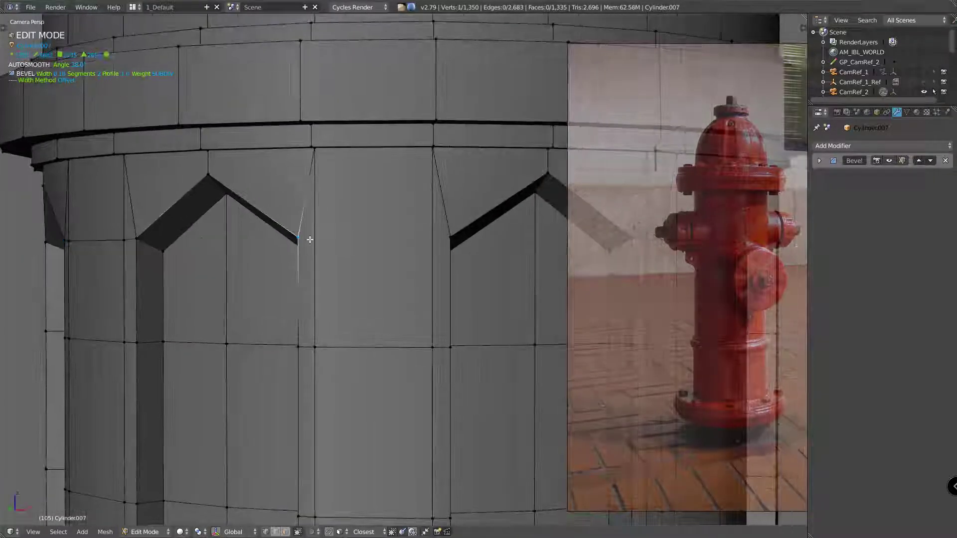
Connect the last upper corner pair and start joining the facing lower recess corners across the strips.
{"action": "middle_click_drag", "start_coordinate": [441, 267], "coordinate": [354, 305]}
{"action": "scroll", "coordinate": [365, 237], "scroll_direction": "down", "scroll_amount": 4}
{"action": "scroll", "coordinate": [325, 310], "scroll_direction": "up", "scroll_amount": 2}
{"action": "key", "text": "j"}
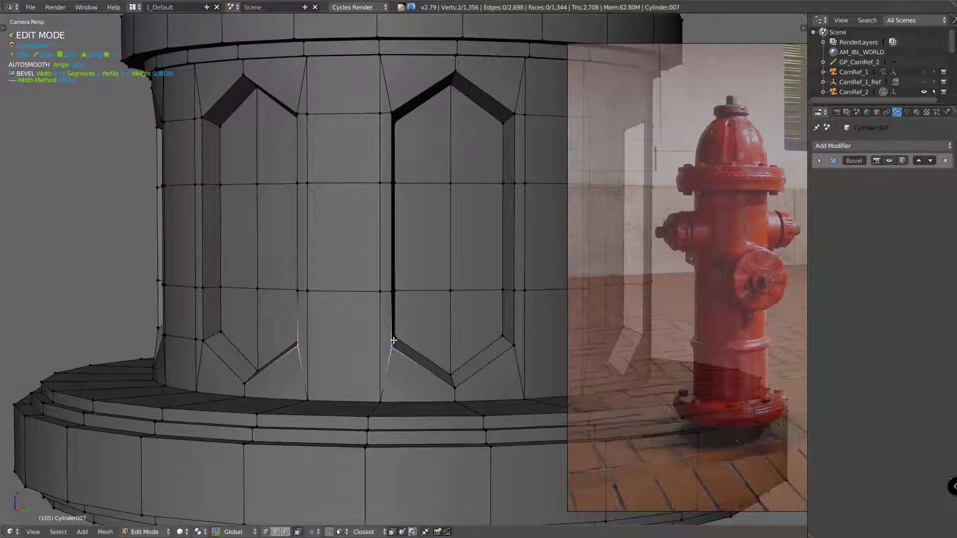
{"action": "middle_click_drag", "start_coordinate": [407, 342], "coordinate": [348, 342]}
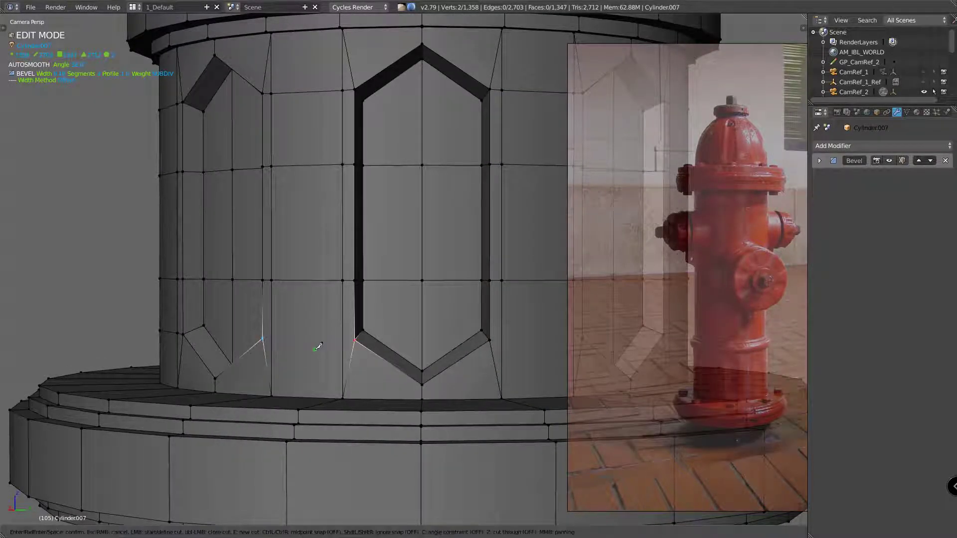
{"action": "middle_click_drag", "start_coordinate": [380, 327], "coordinate": [324, 310]}
{"action": "right_click", "coordinate": [333, 313]}
{"action": "key", "text": "g"}
{"action": "key", "text": "Escape"}
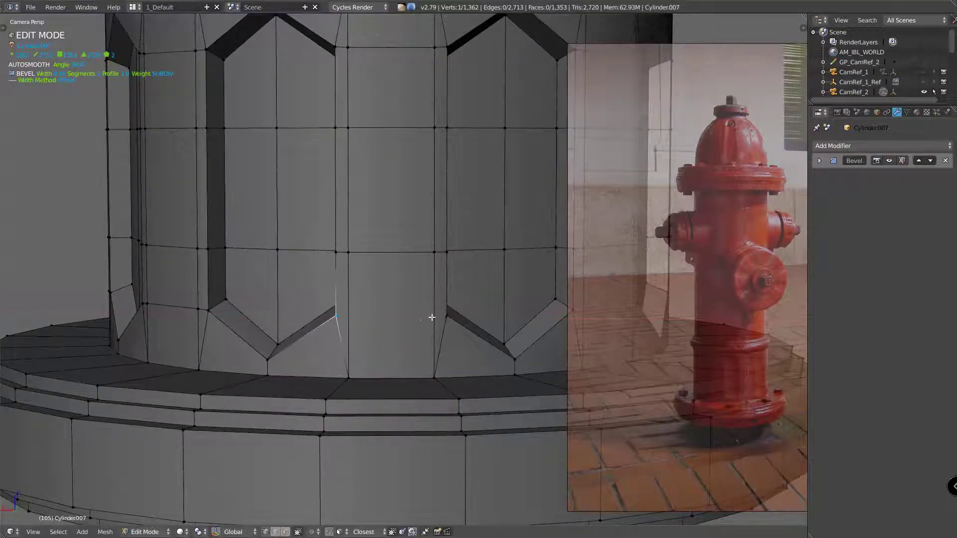
Connect the remaining lower corner vertices of neighbouring recesses across the strips around the base.
{"action": "middle_click_drag", "start_coordinate": [435, 312], "coordinate": [413, 313]}
{"action": "middle_click_drag", "start_coordinate": [414, 314], "coordinate": [307, 312], "text": "shift"}
{"action": "key", "text": "j"}
{"action": "middle_click_drag", "start_coordinate": [408, 308], "coordinate": [341, 303]}
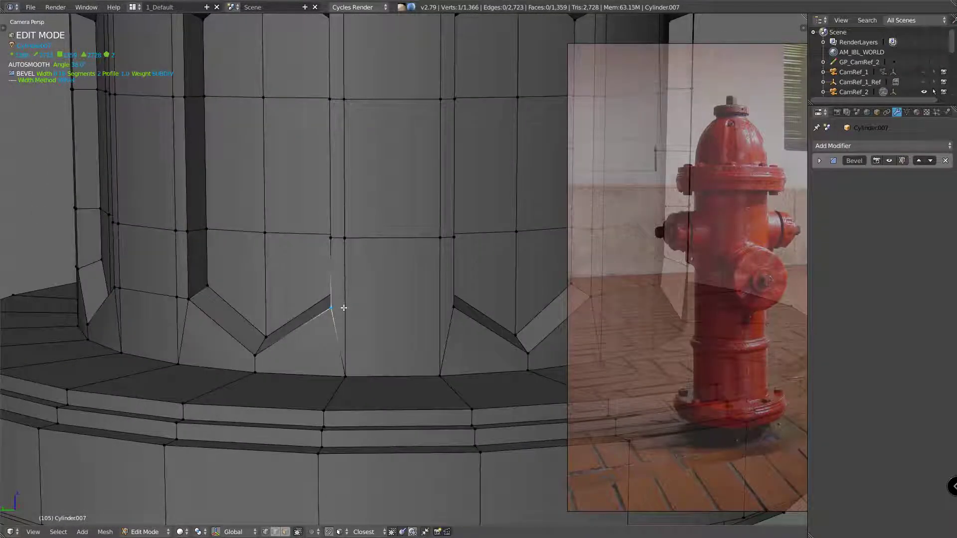
{"action": "middle_click_drag", "start_coordinate": [440, 300], "coordinate": [306, 289]}
{"action": "middle_click_drag", "start_coordinate": [387, 293], "coordinate": [364, 291]}
{"action": "scroll", "coordinate": [367, 326], "scroll_direction": "down", "scroll_amount": 4}
Enable vertex snapping and merge the strip's upper extra vertex onto the adjacent recess corner.
{"action": "middle_click_drag", "start_coordinate": [369, 338], "coordinate": [336, 248]}
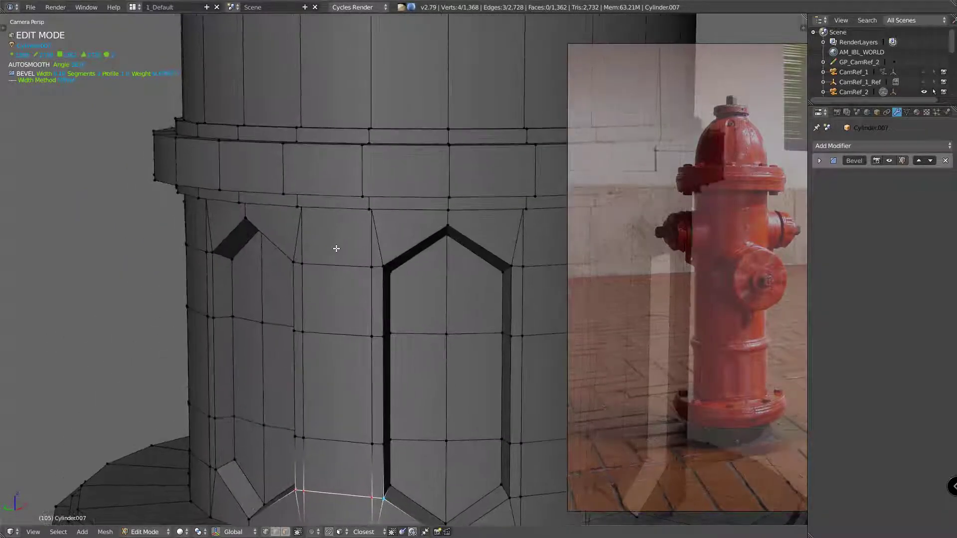
{"action": "key", "text": "ctrl+shift+Tab"}
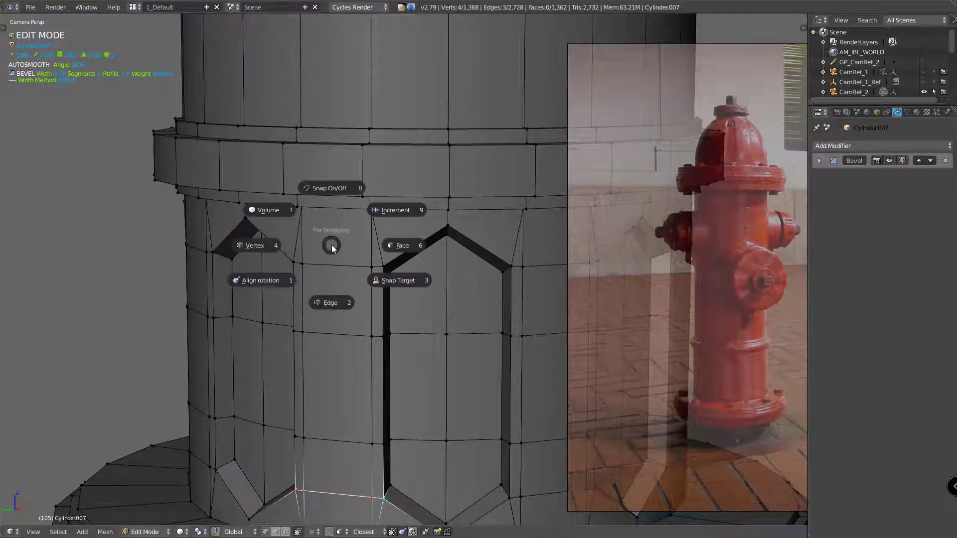
{"action": "left_click", "coordinate": [256, 246]}
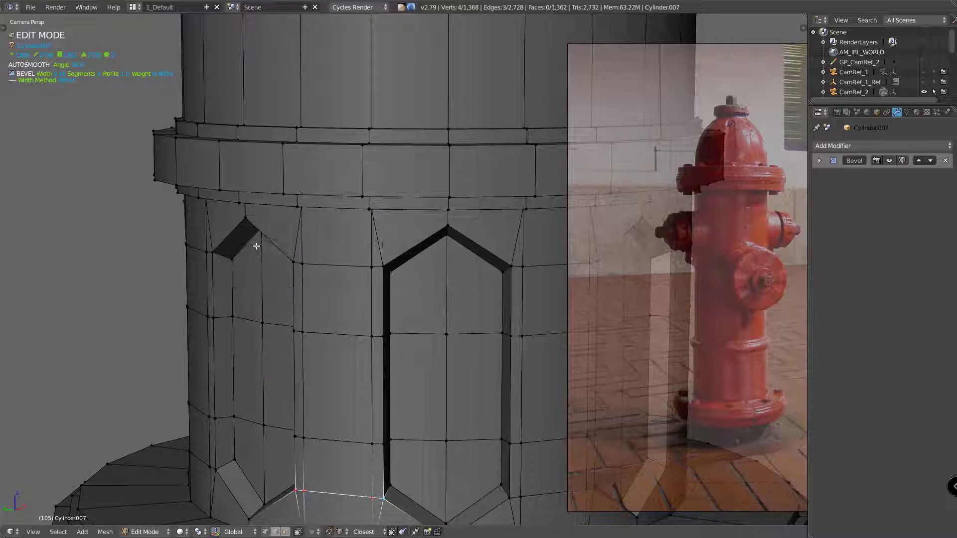
{"action": "key", "text": "g"}
{"action": "left_click", "coordinate": [295, 261]}
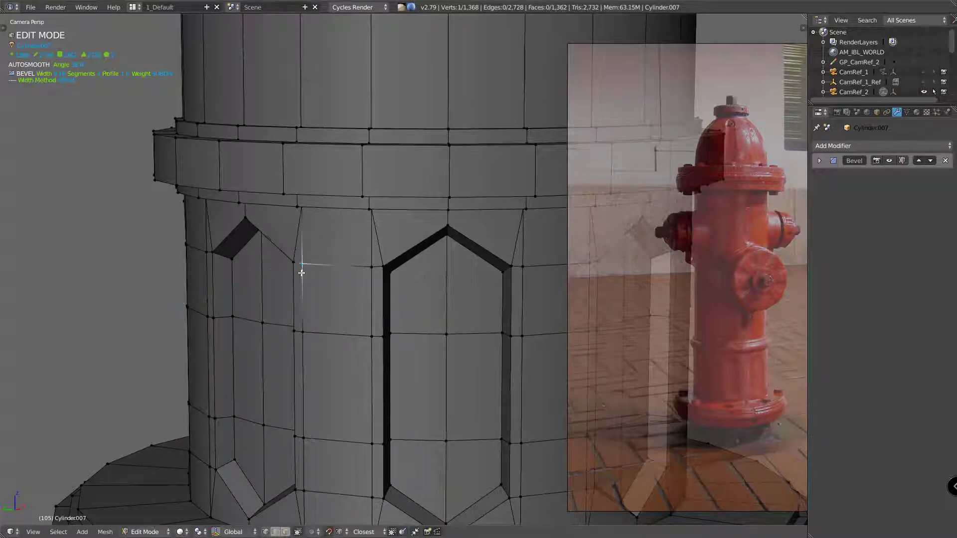
{"action": "key", "text": "shift+Tab"}
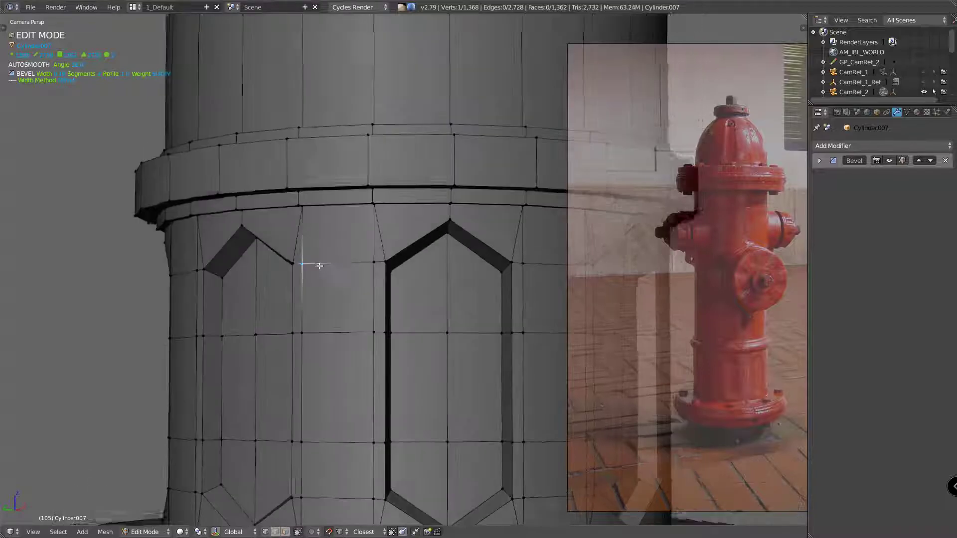
{"action": "key", "text": "g"}
{"action": "left_click", "coordinate": [295, 261]}
Merge the three remaining extra vertices beside the recess's right edge onto its rim vertices.
{"action": "middle_click_drag", "start_coordinate": [295, 264], "coordinate": [341, 294]}
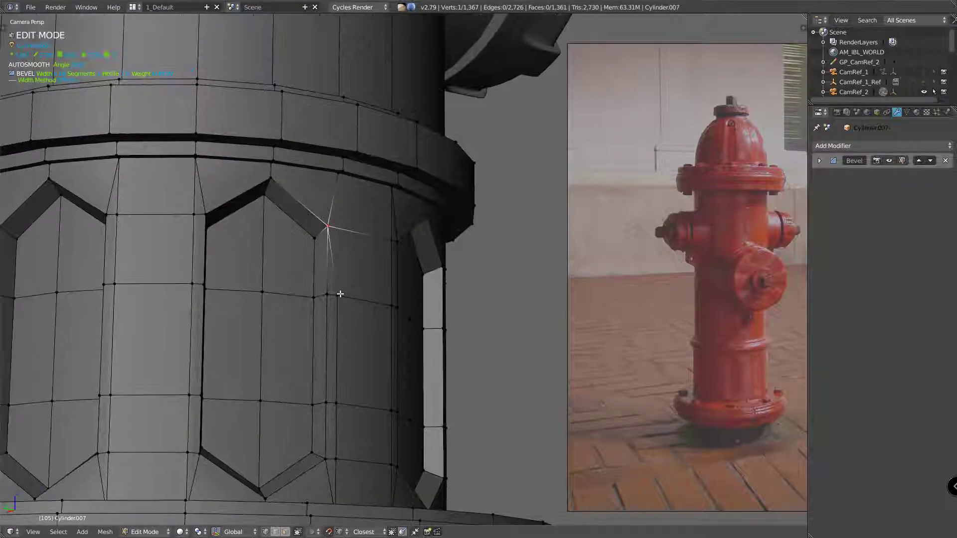
{"action": "key", "text": "g"}
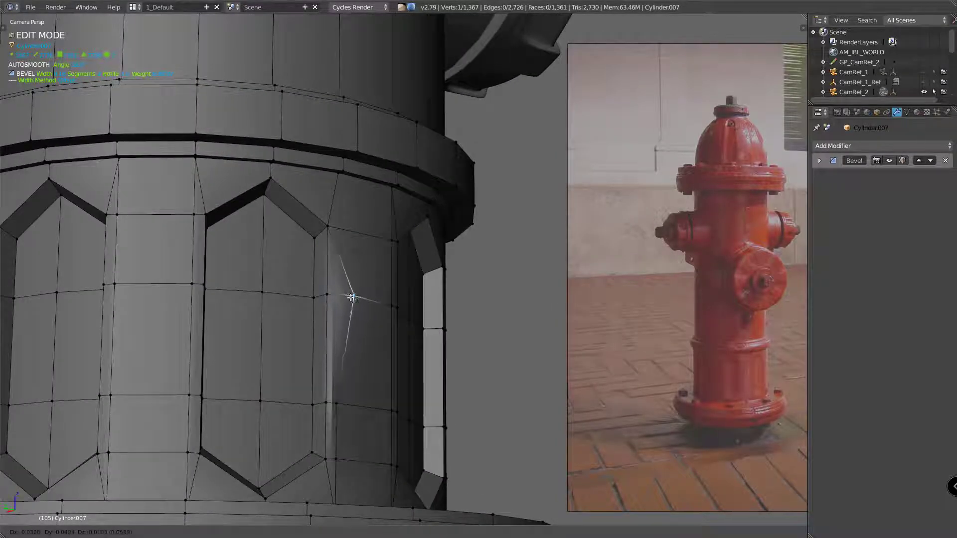
{"action": "key", "text": "ctrl"}
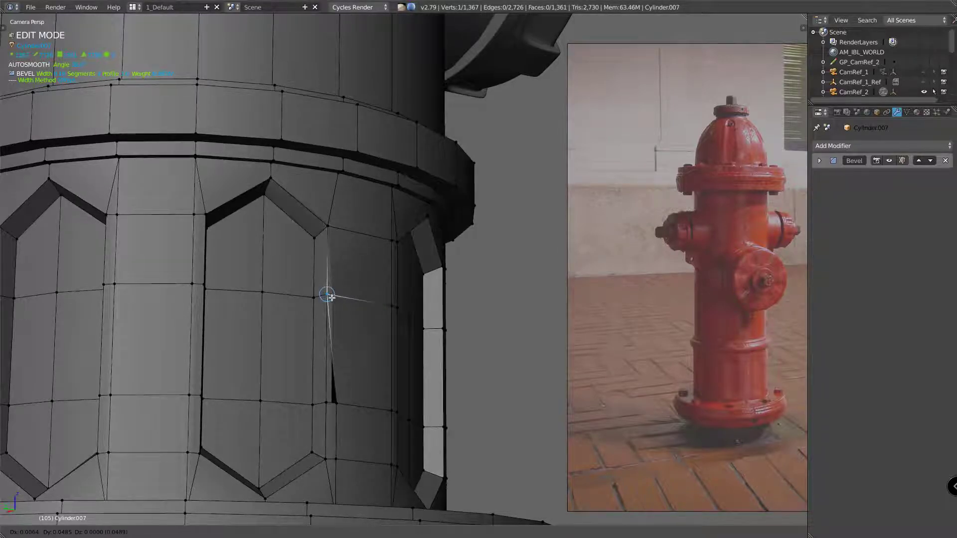
{"action": "left_click", "coordinate": [332, 297]}
{"action": "middle_click_drag", "start_coordinate": [333, 297], "coordinate": [337, 298]}
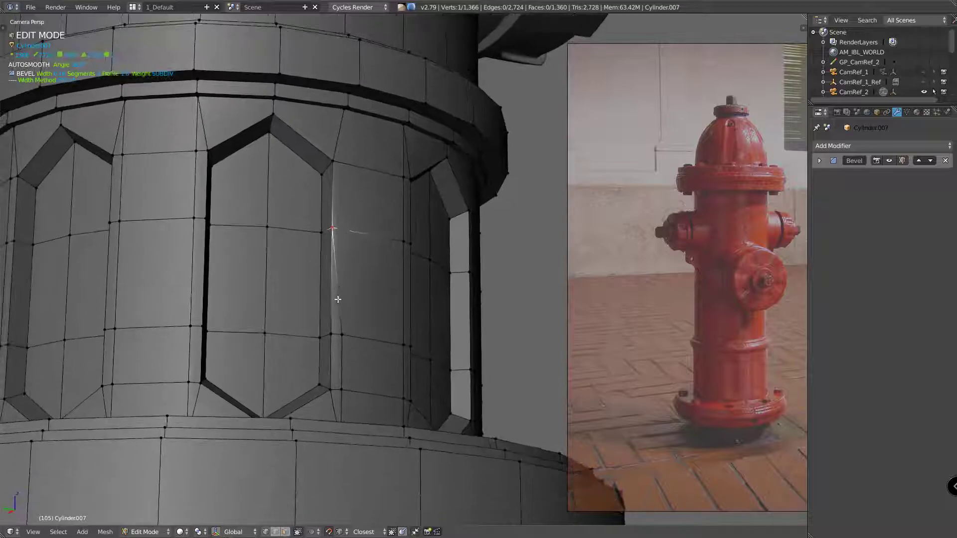
{"action": "middle_click_drag", "start_coordinate": [340, 332], "coordinate": [341, 337]}
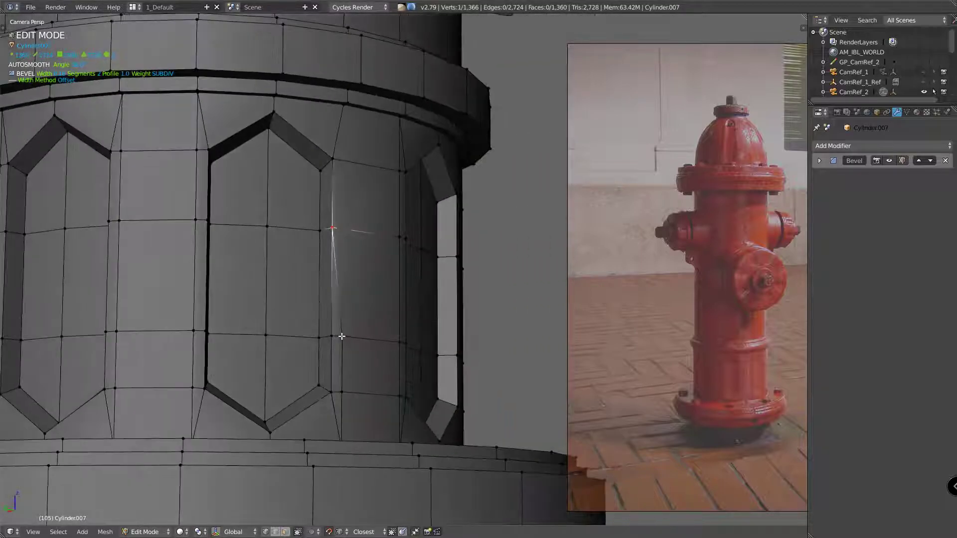
{"action": "key", "text": "g"}
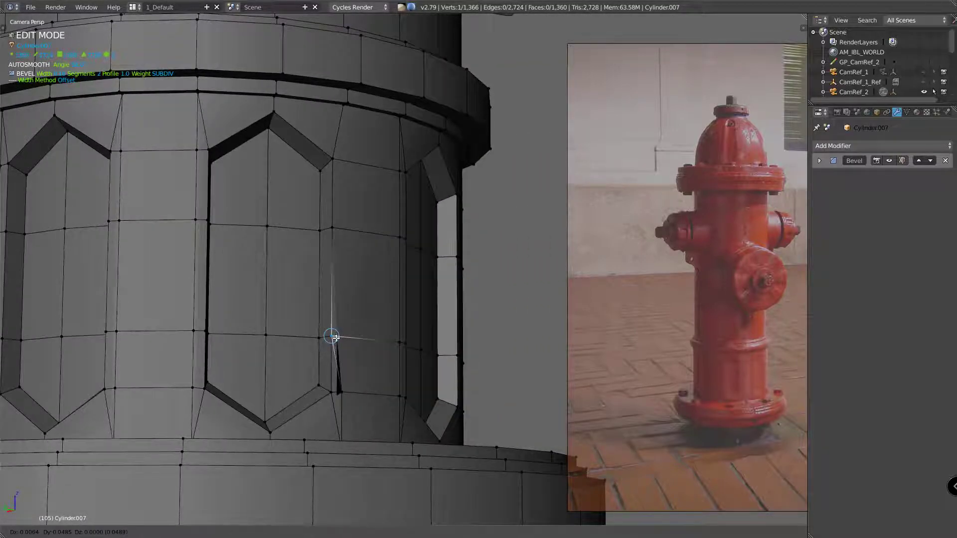
{"action": "left_click", "coordinate": [335, 337]}
{"action": "middle_click_drag", "start_coordinate": [335, 337], "coordinate": [341, 339]}
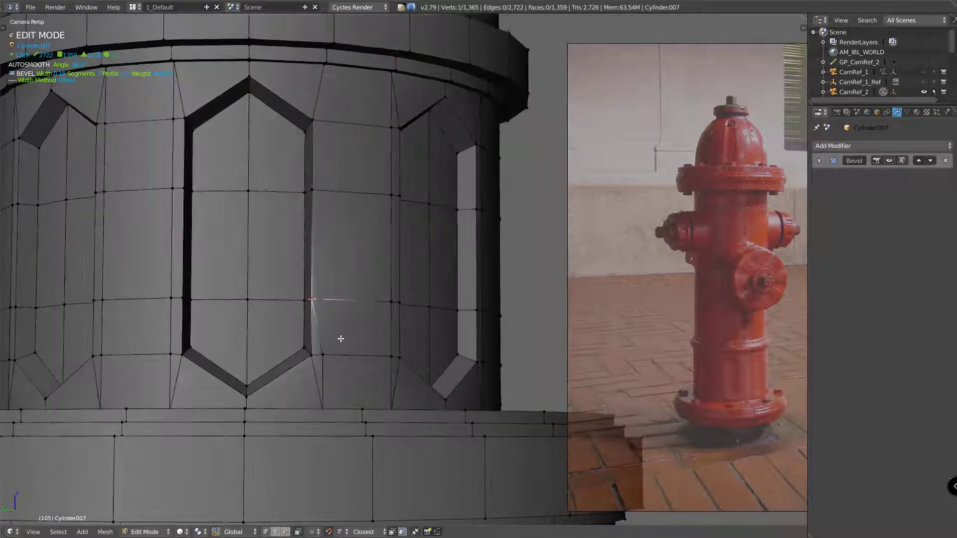
{"action": "right_click", "coordinate": [341, 339]}
{"action": "left_click", "coordinate": [390, 375]}
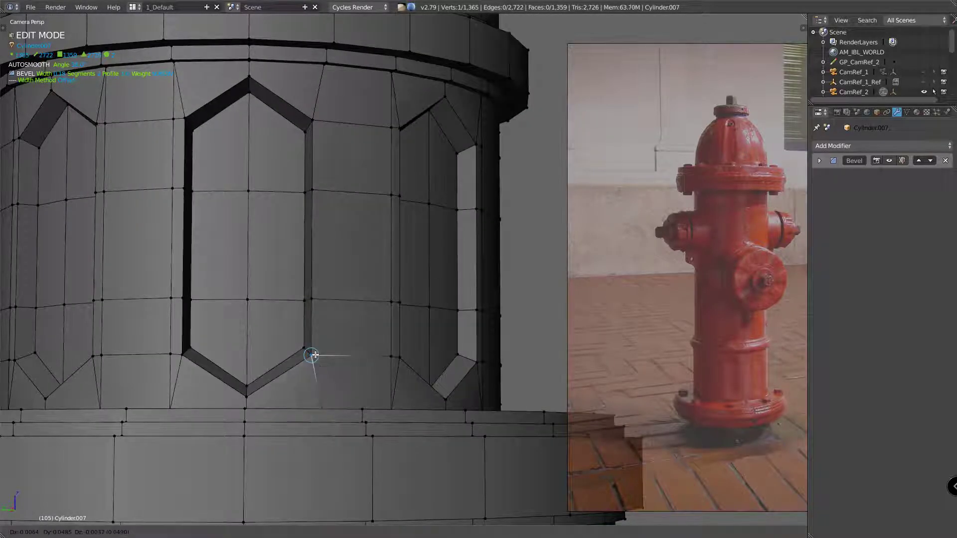
Snap the four extra vertices beside the second recess's right edge onto its rim to merge them.
{"action": "middle_click_drag", "start_coordinate": [348, 343], "coordinate": [364, 307]}
{"action": "left_click_drag", "start_coordinate": [337, 185], "coordinate": [323, 184]}
{"action": "middle_click_drag", "start_coordinate": [335, 264], "coordinate": [371, 260]}
{"action": "left_click", "coordinate": [334, 261]}
{"action": "left_click_drag", "start_coordinate": [334, 260], "coordinate": [325, 260]}
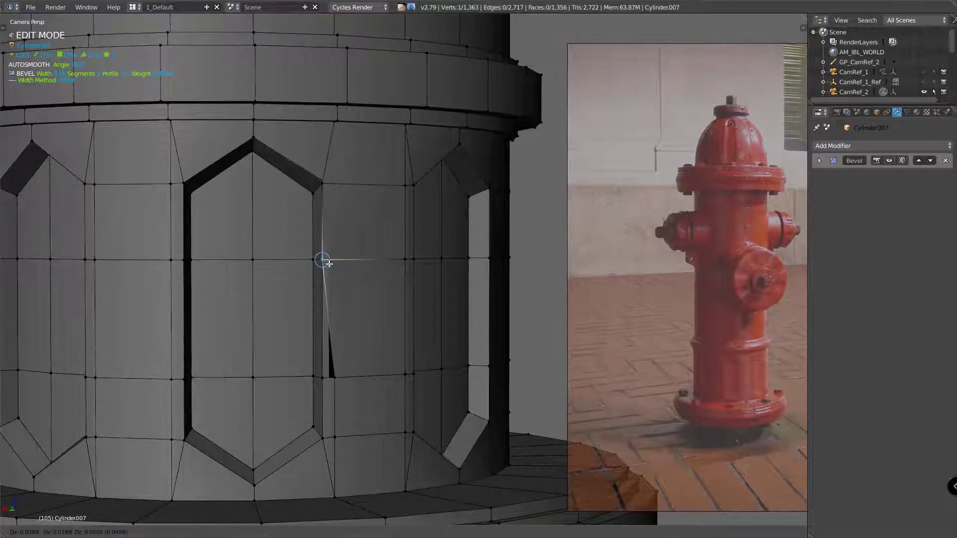
{"action": "middle_click_drag", "start_coordinate": [331, 273], "coordinate": [348, 349]}
{"action": "left_click", "coordinate": [348, 349]}
{"action": "left_click_drag", "start_coordinate": [348, 349], "coordinate": [338, 349]}
{"action": "left_click_drag", "start_coordinate": [347, 408], "coordinate": [336, 406]}
Merge the four extra vertices along the third recess's right edge into the neighbouring rim vertices.
{"action": "middle_click_drag", "start_coordinate": [325, 359], "coordinate": [369, 367]}
{"action": "left_click_drag", "start_coordinate": [253, 193], "coordinate": [242, 194]}
{"action": "middle_click_drag", "start_coordinate": [249, 213], "coordinate": [320, 267]}
{"action": "left_click_drag", "start_coordinate": [324, 266], "coordinate": [316, 265]}
{"action": "middle_click_drag", "start_coordinate": [347, 284], "coordinate": [354, 269]}
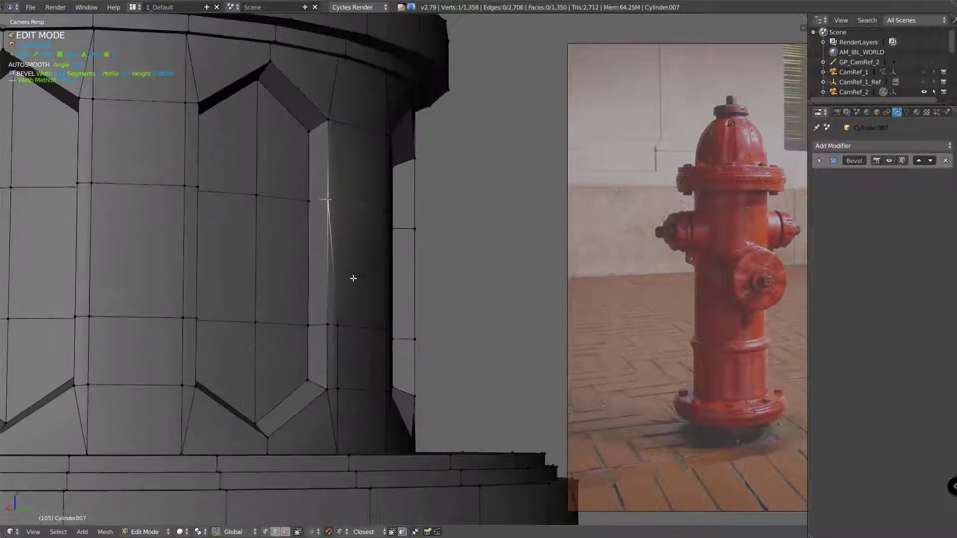
{"action": "left_click_drag", "start_coordinate": [335, 327], "coordinate": [326, 327]}
{"action": "middle_click_drag", "start_coordinate": [327, 327], "coordinate": [317, 345]}
{"action": "left_click_drag", "start_coordinate": [333, 392], "coordinate": [323, 394]}
Snap the four extra vertices beside the fourth recess's right edge onto its rim, from lower to upper corner.
{"action": "middle_click_drag", "start_coordinate": [192, 368], "coordinate": [306, 378]}
{"action": "left_click_drag", "start_coordinate": [298, 384], "coordinate": [285, 385]}
{"action": "left_click_drag", "start_coordinate": [297, 312], "coordinate": [279, 312]}
{"action": "left_click_drag", "start_coordinate": [297, 173], "coordinate": [280, 172]}
{"action": "middle_click_drag", "start_coordinate": [312, 152], "coordinate": [347, 288], "text": "shift"}
{"action": "left_click_drag", "start_coordinate": [331, 223], "coordinate": [313, 216]}
Merge the four extra vertices beside the fifth recess's right edge onto its rim, from upper to lower corner.
{"action": "middle_click_drag", "start_coordinate": [308, 250], "coordinate": [325, 234]}
{"action": "left_click_drag", "start_coordinate": [327, 194], "coordinate": [316, 193]}
{"action": "middle_click_drag", "start_coordinate": [315, 193], "coordinate": [361, 184]}
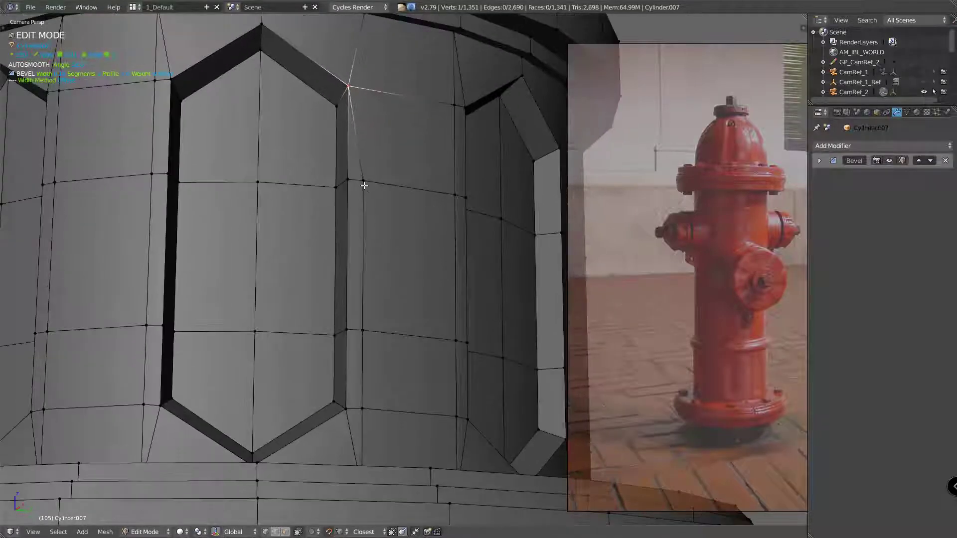
{"action": "left_click_drag", "start_coordinate": [352, 182], "coordinate": [352, 182]}
{"action": "left_click", "coordinate": [350, 328]}
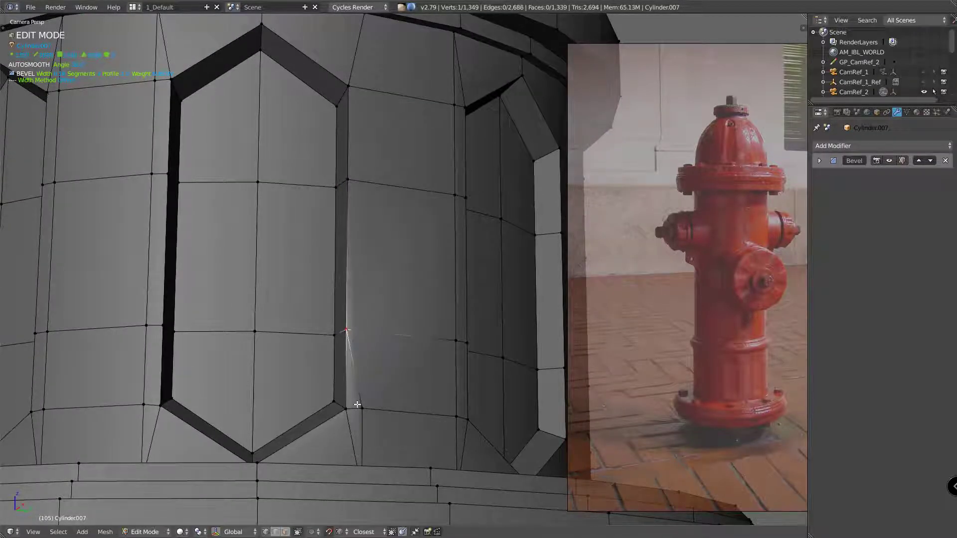
{"action": "right_click", "coordinate": [357, 406]}
{"action": "key", "text": "g"}
{"action": "left_click", "coordinate": [346, 406]}
Snap the four extra vertices beside the sixth recess's right edge onto its outer rim, closing the lower gap.
{"action": "middle_click_drag", "start_coordinate": [331, 393], "coordinate": [332, 374]}
{"action": "key", "text": "g"}
{"action": "left_click", "coordinate": [322, 381]}
{"action": "middle_click_drag", "start_coordinate": [277, 271], "coordinate": [372, 289]}
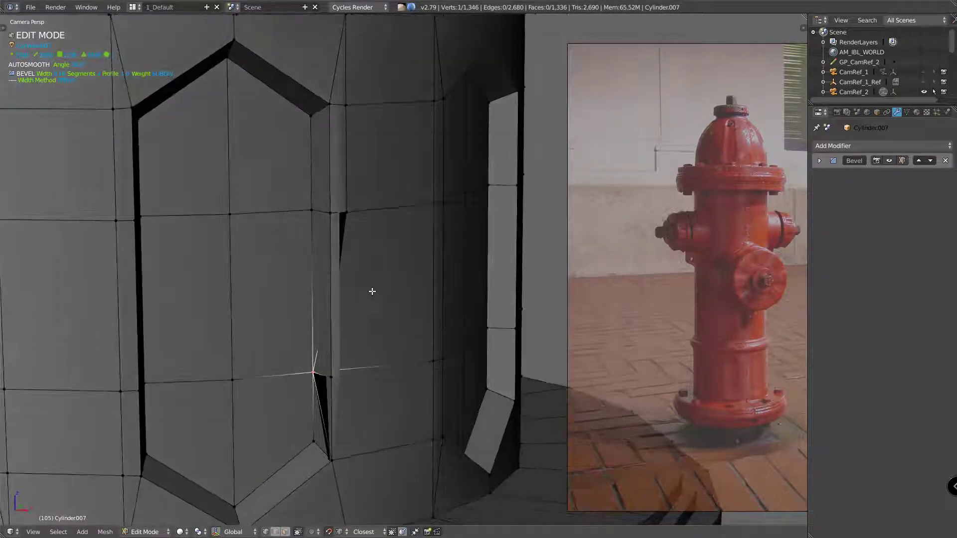
{"action": "key", "text": "g"}
{"action": "left_click", "coordinate": [323, 355]}
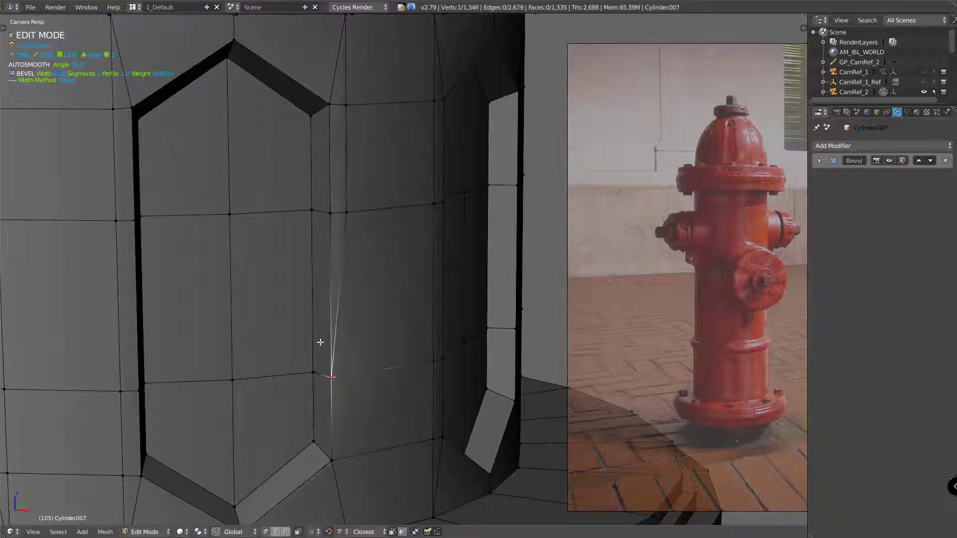
{"action": "right_click", "coordinate": [345, 216]}
{"action": "key", "text": "g"}
{"action": "left_click", "coordinate": [327, 212]}
{"action": "right_click", "coordinate": [345, 106]}
{"action": "key", "text": "g"}
{"action": "left_click", "coordinate": [330, 103]}
Merge the two upper extra vertices beside the seventh recess's right edge onto its rim.
{"action": "scroll", "coordinate": [319, 152], "scroll_direction": "down", "scroll_amount": 4}
{"action": "middle_click_drag", "start_coordinate": [301, 146], "coordinate": [389, 184], "text": "shift"}
{"action": "middle_click_drag", "start_coordinate": [294, 193], "coordinate": [365, 199]}
{"action": "scroll", "coordinate": [334, 195], "scroll_direction": "up", "scroll_amount": 2}
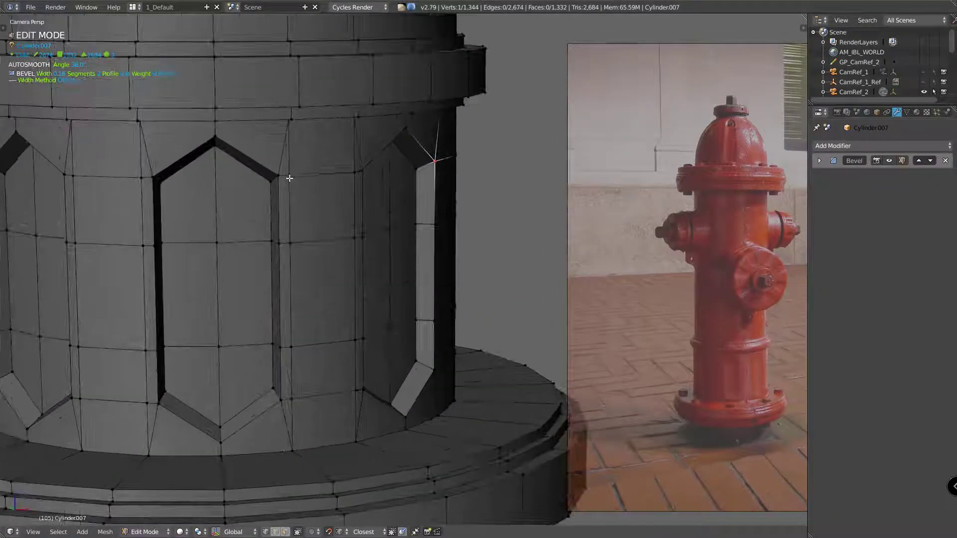
{"action": "left_click", "coordinate": [279, 174]}
{"action": "right_click", "coordinate": [289, 246]}
{"action": "key", "text": "g"}
{"action": "left_click", "coordinate": [280, 244]}
Merge the two lower extra vertices beside the seventh recess's right edge onto its rim.
{"action": "right_click", "coordinate": [292, 347]}
{"action": "key", "text": "g"}
{"action": "left_click", "coordinate": [284, 347]}
{"action": "key", "text": "ctrl+z"}
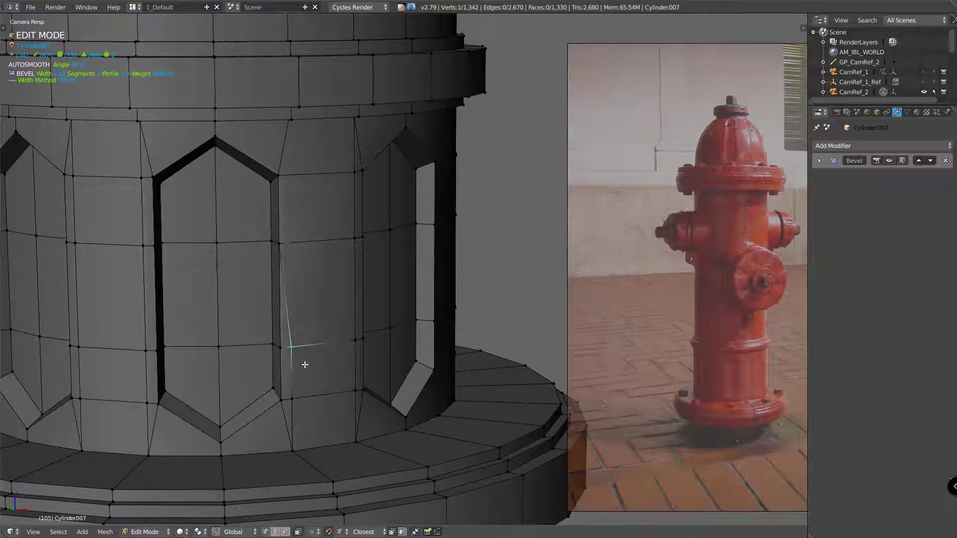
{"action": "key", "text": "g"}
{"action": "left_click", "coordinate": [284, 347]}
{"action": "key", "text": "g"}
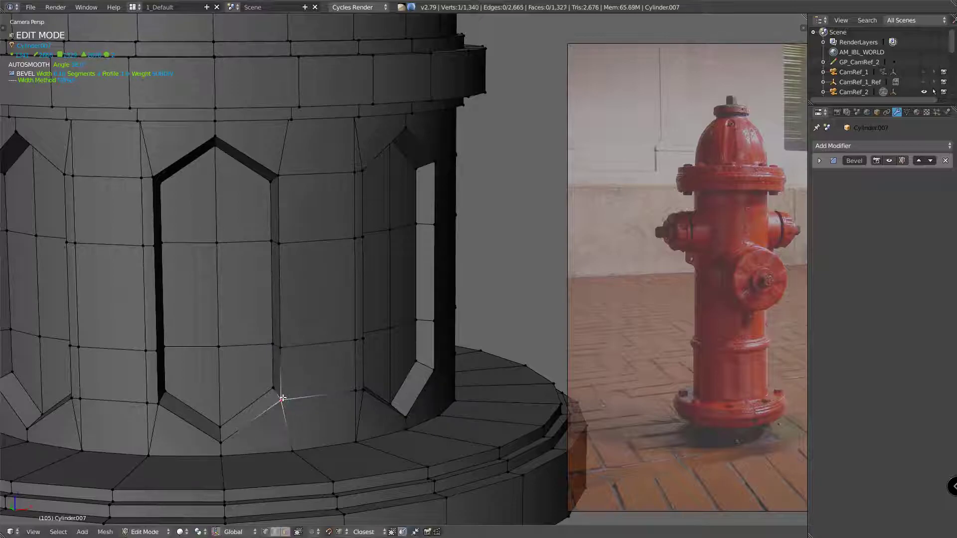
{"action": "left_click", "coordinate": [281, 399]}
Merge the two upper extra vertices beside the eighth recess's right edge onto its rim.
{"action": "middle_click_drag", "start_coordinate": [262, 344], "coordinate": [286, 335]}
{"action": "middle_click_drag", "start_coordinate": [214, 272], "coordinate": [350, 293], "text": "shift"}
{"action": "right_click", "coordinate": [257, 201]}
{"action": "key", "text": "g"}
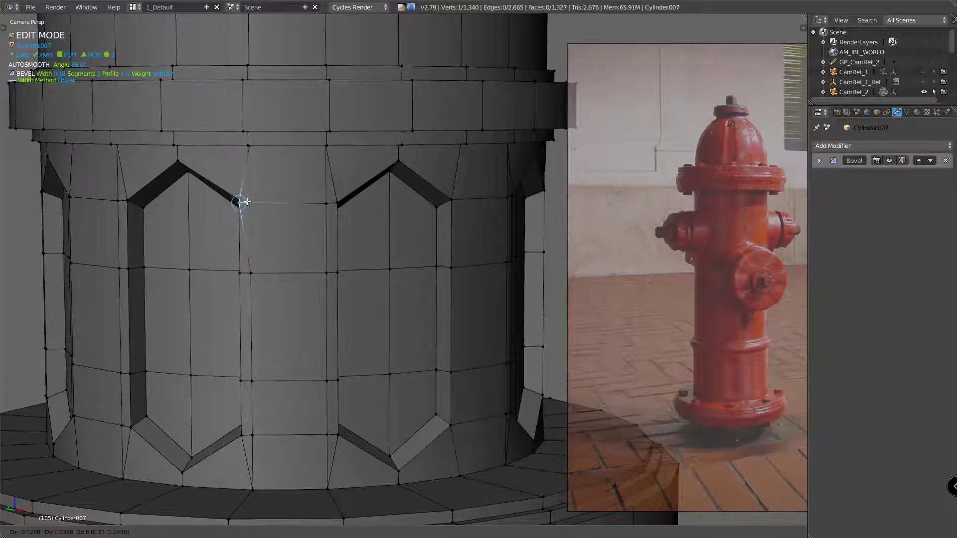
{"action": "right_click", "coordinate": [249, 273]}
{"action": "key", "text": "g"}
{"action": "left_click", "coordinate": [246, 274]}
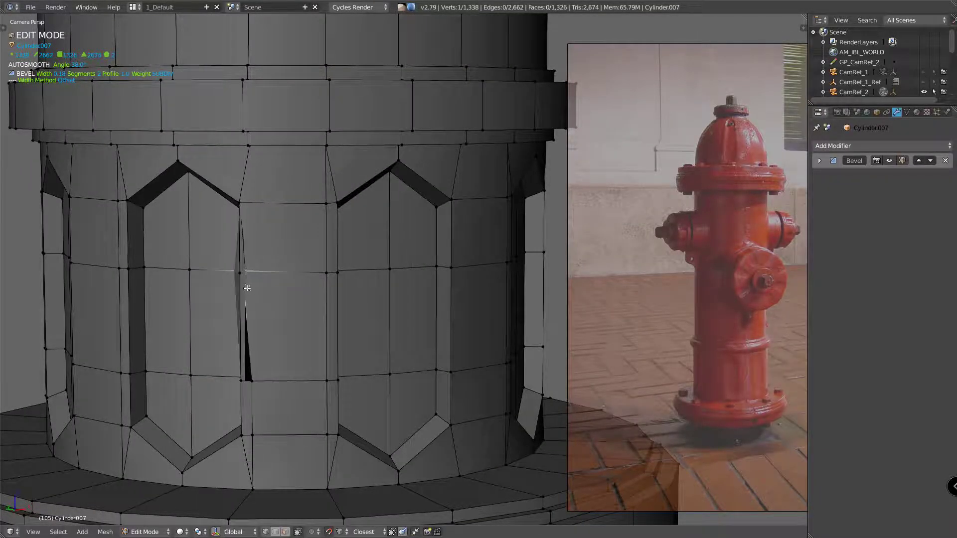
Merge the two lower extra vertices beside the eighth recess's right edge onto its rim, closing the gap.
{"action": "middle_click_drag", "start_coordinate": [246, 287], "coordinate": [278, 290]}
{"action": "key", "text": "g"}
{"action": "left_click", "coordinate": [264, 372]}
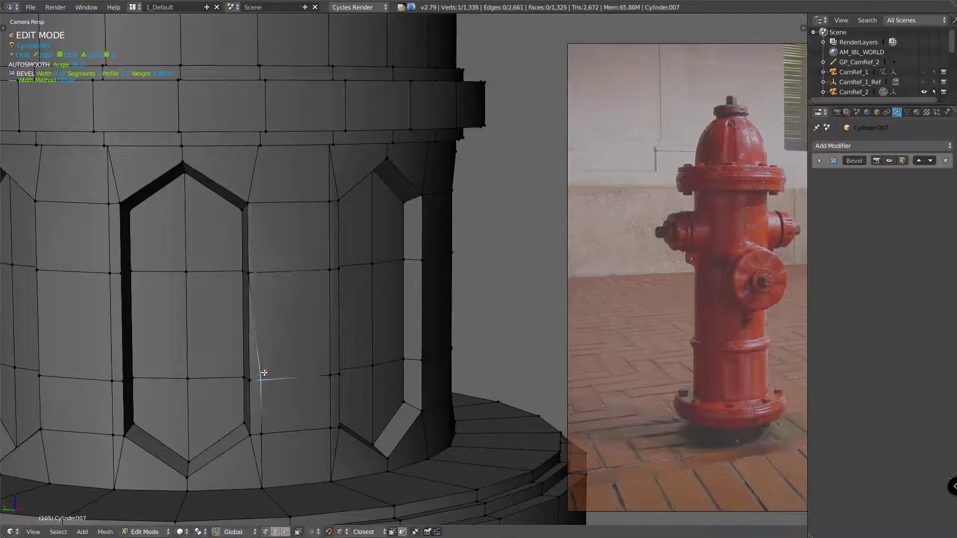
{"action": "key", "text": "g"}
{"action": "left_click", "coordinate": [251, 380]}
{"action": "middle_click_drag", "start_coordinate": [253, 378], "coordinate": [297, 356]}
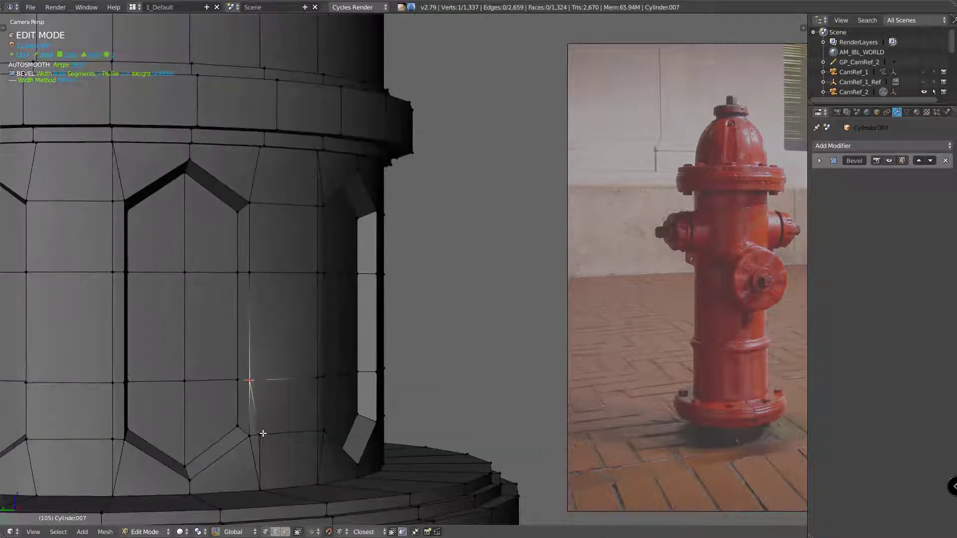
{"action": "right_click", "coordinate": [263, 435]}
{"action": "key", "text": "g"}
{"action": "left_click", "coordinate": [251, 436]}
Merge the four extra vertices beside the first recess's left edge onto its rim, from upper to lower corner.
{"action": "middle_click_drag", "start_coordinate": [192, 355], "coordinate": [323, 354], "text": "shift"}
{"action": "middle_click_drag", "start_coordinate": [297, 237], "coordinate": [234, 216]}
{"action": "right_click", "coordinate": [235, 212]}
{"action": "key", "text": "g"}
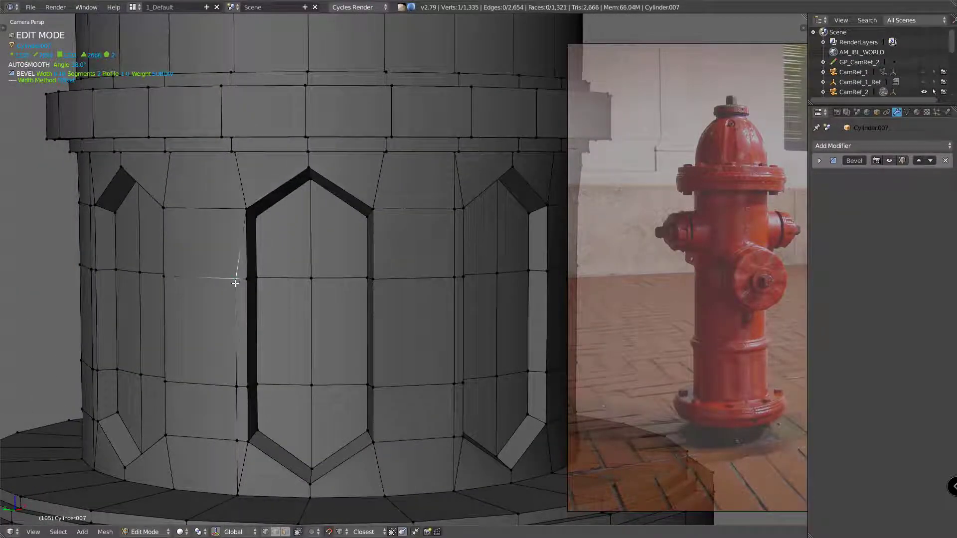
{"action": "left_click", "coordinate": [246, 287]}
{"action": "middle_click_drag", "start_coordinate": [247, 294], "coordinate": [250, 369]}
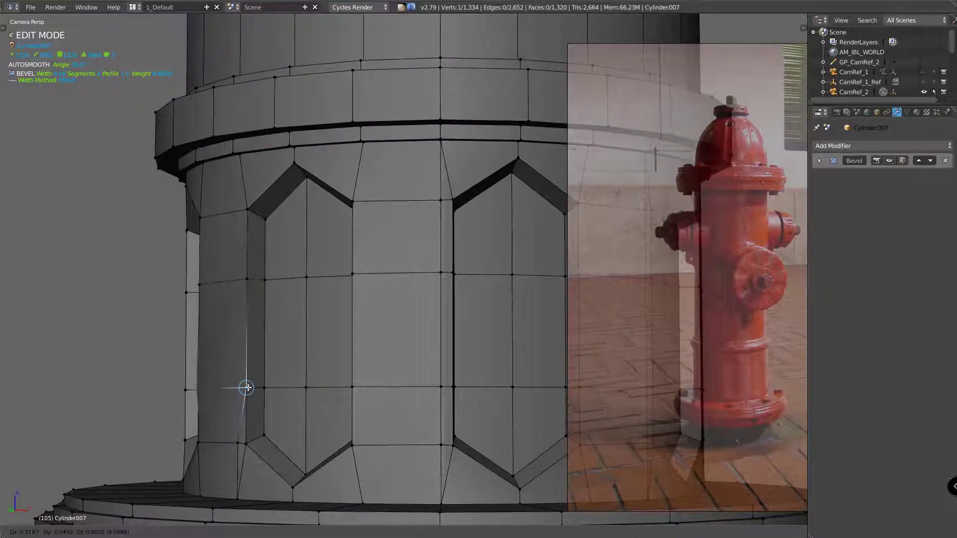
{"action": "right_click", "coordinate": [237, 445]}
{"action": "key", "text": "g"}
{"action": "left_click", "coordinate": [244, 443]}
Snap the four extra vertices beside the second recess's left edge onto its outer rim.
{"action": "middle_click_drag", "start_coordinate": [299, 333], "coordinate": [308, 271]}
{"action": "key", "text": "g"}
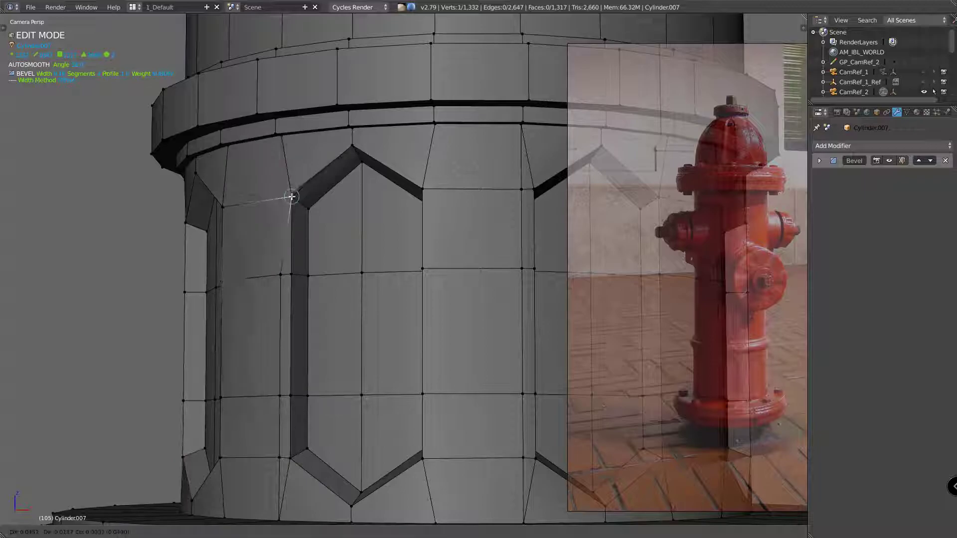
{"action": "key", "text": "g"}
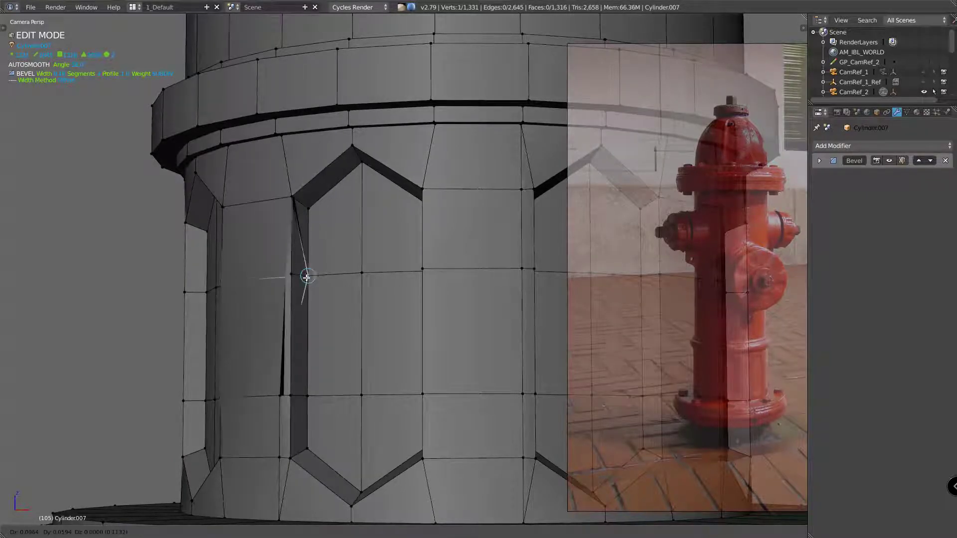
{"action": "left_click", "coordinate": [291, 275]}
{"action": "mouse_move", "coordinate": [292, 276]}
{"action": "middle_mouse_down"}
{"action": "mouse_move", "coordinate": [279, 295]}
{"action": "mouse_move", "coordinate": [274, 270]}
{"action": "middle_mouse_up"}
{"action": "key", "text": "g"}
{"action": "right_click", "coordinate": [236, 379]}
{"action": "key", "text": "g"}
{"action": "left_click", "coordinate": [248, 379]}
Merge the four extra vertices beside the third recess's left edge onto its outer rim.
{"action": "middle_click_drag", "start_coordinate": [299, 343], "coordinate": [253, 326]}
{"action": "key", "text": "g"}
{"action": "left_click", "coordinate": [300, 362]}
{"action": "right_click", "coordinate": [288, 296]}
{"action": "key", "text": "g"}
{"action": "left_click", "coordinate": [299, 294]}
{"action": "right_click", "coordinate": [291, 161]}
{"action": "key", "text": "g"}
{"action": "left_click", "coordinate": [299, 161]}
{"action": "mouse_move", "coordinate": [299, 161]}
{"action": "middle_mouse_down"}
{"action": "mouse_move", "coordinate": [297, 206]}
{"action": "mouse_move", "coordinate": [342, 203]}
{"action": "mouse_move", "coordinate": [326, 204]}
{"action": "mouse_move", "coordinate": [313, 171]}
{"action": "middle_mouse_up"}
{"action": "key", "text": "g"}
{"action": "left_click", "coordinate": [290, 196]}
Merge the extra vertices beside the fourth recess's left edge onto its rim, working from the upper corner down.
{"action": "right_click", "coordinate": [317, 155]}
{"action": "key", "text": "g"}
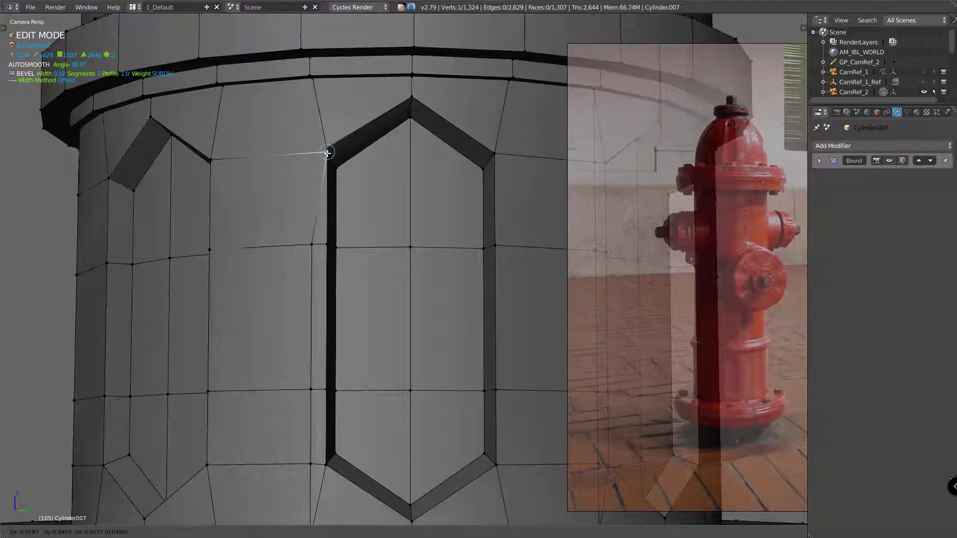
{"action": "key", "text": "g"}
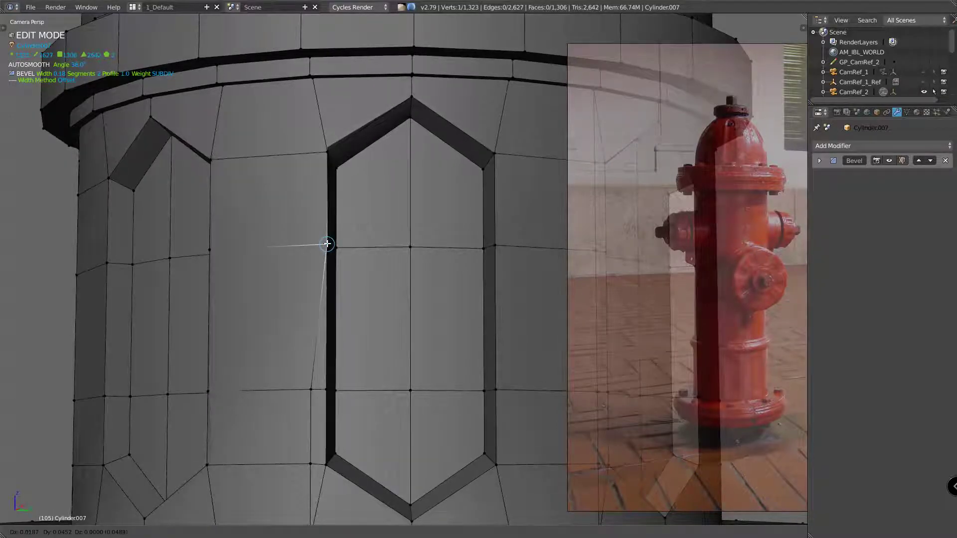
{"action": "left_click", "coordinate": [327, 244]}
{"action": "middle_click_drag", "start_coordinate": [239, 259], "coordinate": [292, 231]}
{"action": "right_click", "coordinate": [237, 316]}
{"action": "key", "text": "g"}
{"action": "left_click", "coordinate": [250, 317]}
{"action": "key", "text": "g"}
{"action": "left_click", "coordinate": [250, 387]}
Merge the two lower extra vertices beside the fifth recess's left edge onto its rim.
{"action": "middle_click_drag", "start_coordinate": [331, 314], "coordinate": [345, 290]}
{"action": "right_click", "coordinate": [313, 393]}
{"action": "key", "text": "g"}
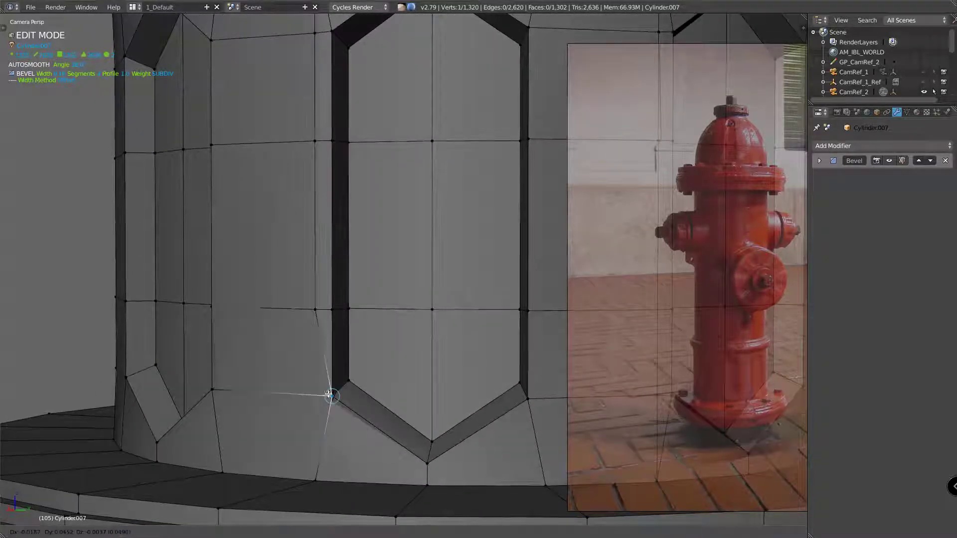
{"action": "right_click", "coordinate": [316, 312]}
{"action": "key", "text": "g"}
{"action": "left_click", "coordinate": [331, 309]}
Merge the two upper extra vertices beside the fifth recess's left edge onto its rim.
{"action": "middle_click_drag", "start_coordinate": [344, 232], "coordinate": [341, 306], "text": "shift"}
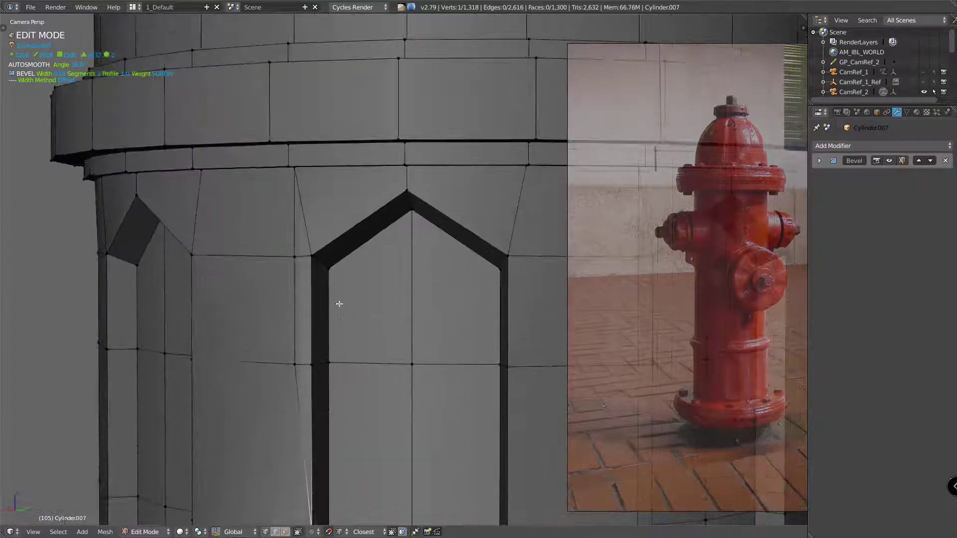
{"action": "right_click", "coordinate": [299, 360]}
{"action": "key", "text": "g"}
{"action": "left_click", "coordinate": [309, 363]}
{"action": "right_click", "coordinate": [296, 258]}
{"action": "key", "text": "g"}
{"action": "left_click", "coordinate": [319, 267]}
Snap the four extra vertices beside the sixth recess's left edge onto its outer rim.
{"action": "middle_click_drag", "start_coordinate": [335, 276], "coordinate": [327, 265]}
{"action": "middle_click_drag", "start_coordinate": [562, 284], "coordinate": [281, 350], "text": "shift"}
{"action": "scroll", "coordinate": [307, 233], "scroll_direction": "down", "scroll_amount": 4}
{"action": "right_click", "coordinate": [298, 219]}
{"action": "key", "text": "g"}
{"action": "left_click", "coordinate": [308, 228]}
{"action": "left_click", "coordinate": [302, 277]}
{"action": "left_click", "coordinate": [304, 372]}
{"action": "key", "text": "g"}
{"action": "left_click", "coordinate": [293, 335]}
{"action": "middle_click_drag", "start_coordinate": [374, 284], "coordinate": [268, 372]}
{"action": "key", "text": "g"}
{"action": "left_click", "coordinate": [273, 320]}
Merge the extra vertices beside the seventh recess's left edge onto its rim, undoing a misplaced snap.
{"action": "middle_click_drag", "start_coordinate": [269, 299], "coordinate": [320, 225]}
{"action": "scroll", "coordinate": [299, 323], "scroll_direction": "up", "scroll_amount": 3}
{"action": "scroll", "coordinate": [262, 351], "scroll_direction": "down", "scroll_amount": 1}
{"action": "key", "text": "ctrl+z"}
{"action": "key", "text": "g"}
{"action": "scroll", "coordinate": [359, 220], "scroll_direction": "down", "scroll_amount": 6}
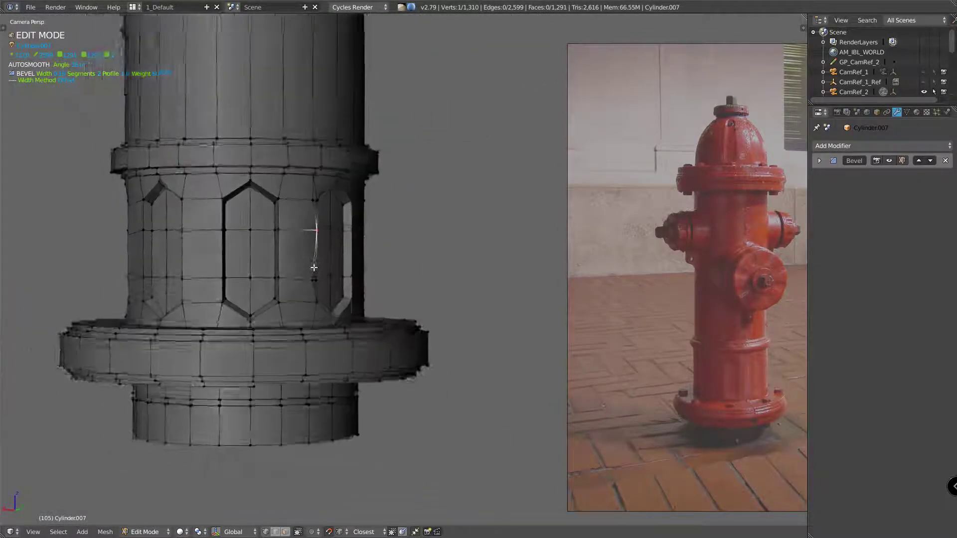
{"action": "middle_click_drag", "start_coordinate": [314, 267], "coordinate": [324, 293]}
{"action": "scroll", "coordinate": [327, 261], "scroll_direction": "up", "scroll_amount": 6}
{"action": "scroll", "coordinate": [301, 299], "scroll_direction": "down", "scroll_amount": 3}
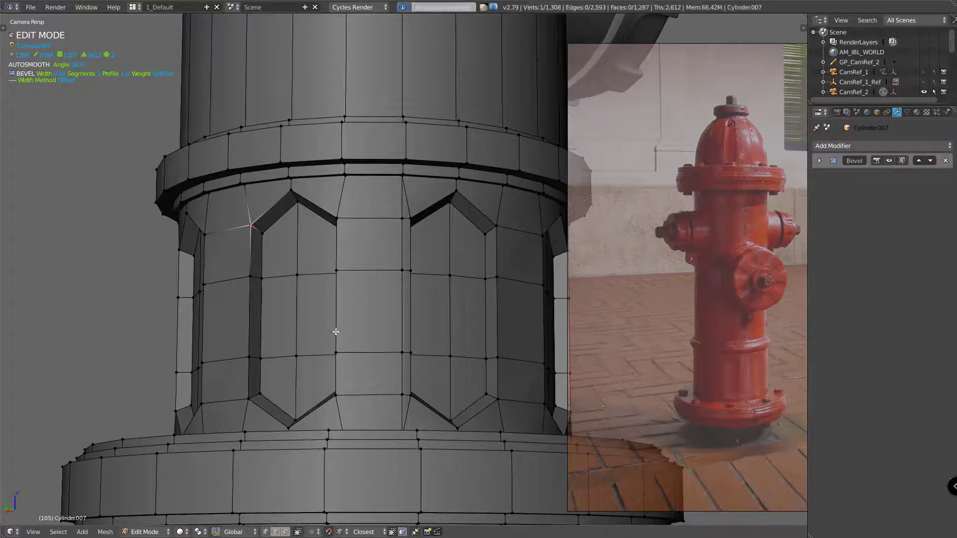
Merge the four extra vertices beside the last recess's left edge onto its rim, down to the lower corner.
{"action": "middle_click_drag", "start_coordinate": [417, 299], "coordinate": [330, 292]}
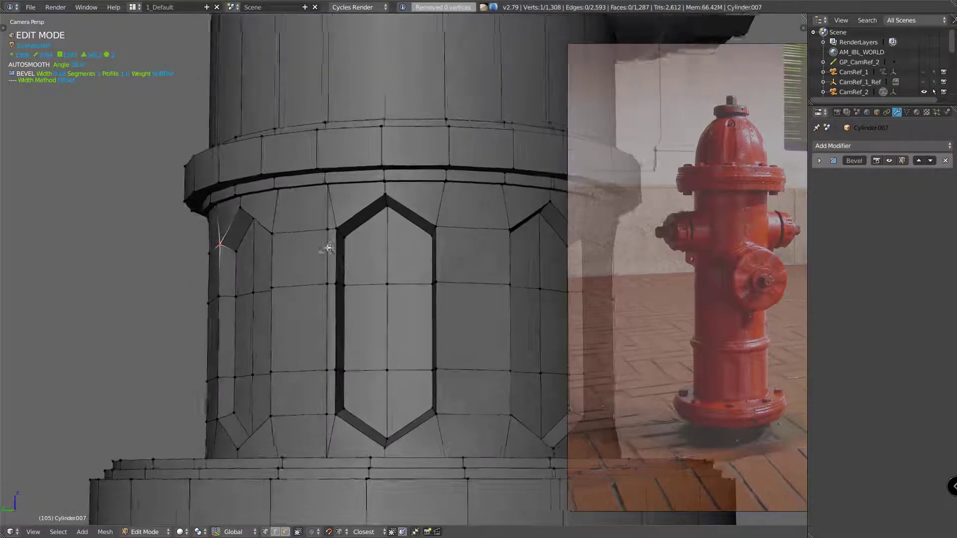
{"action": "middle_click_drag", "start_coordinate": [329, 248], "coordinate": [319, 216]}
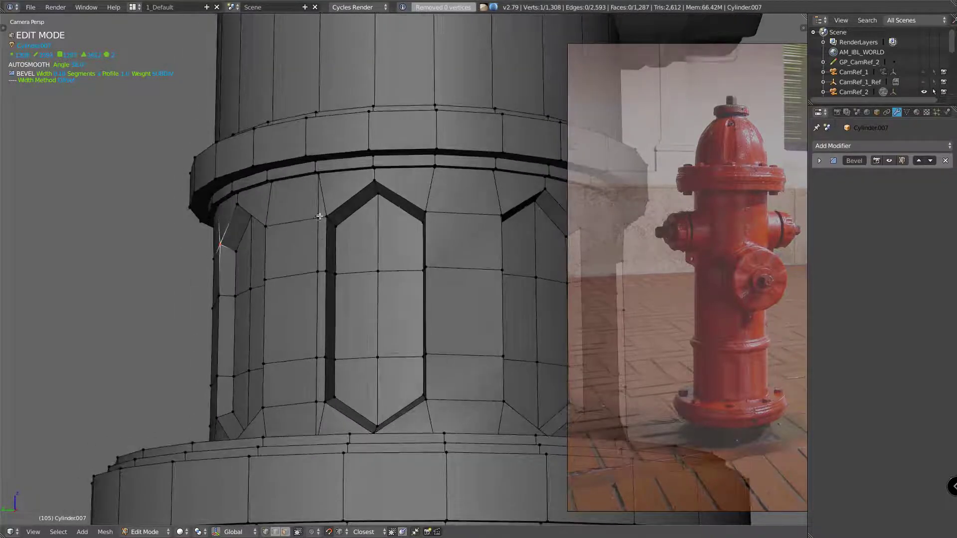
{"action": "key", "text": "g"}
{"action": "left_click", "coordinate": [325, 272]}
{"action": "middle_click_drag", "start_coordinate": [323, 305], "coordinate": [299, 310]}
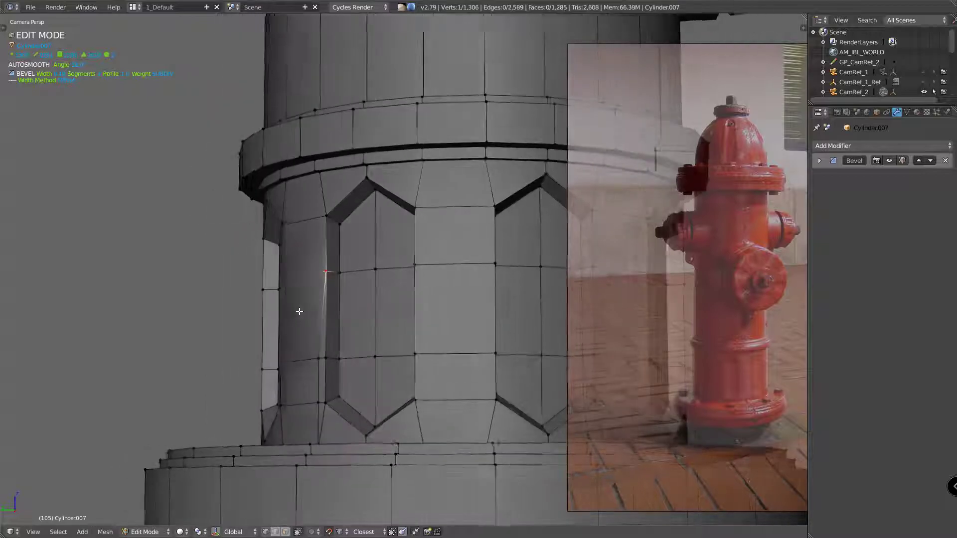
{"action": "middle_click_drag", "start_coordinate": [349, 365], "coordinate": [318, 320], "text": "shift"}
{"action": "key", "text": "g"}
{"action": "key", "text": "g"}
Examine the cleaned topology around all the recesses on the hydrant's base for leftover vertices.
{"action": "middle_click_drag", "start_coordinate": [335, 331], "coordinate": [378, 369]}
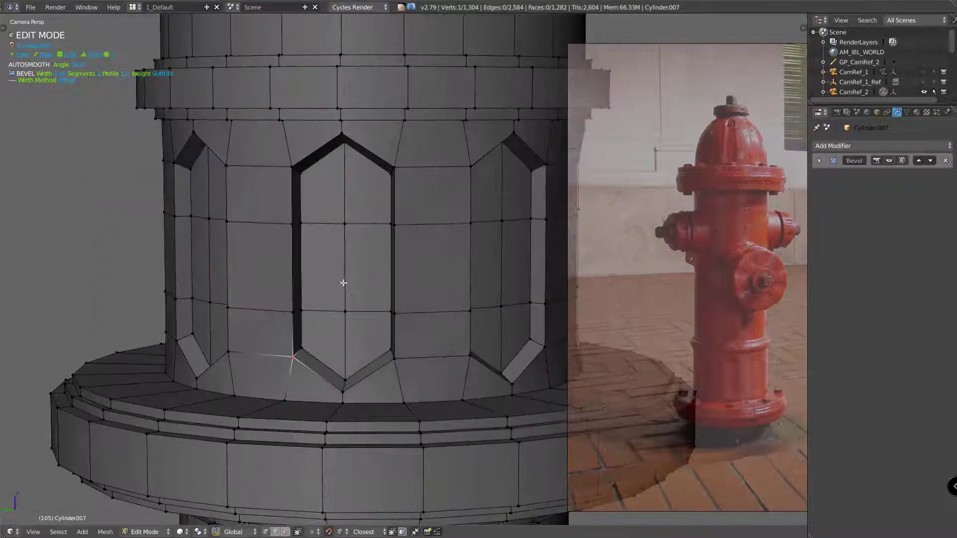
{"action": "scroll", "coordinate": [345, 284], "scroll_direction": "down", "scroll_amount": 3}
{"action": "middle_click_drag", "start_coordinate": [354, 318], "coordinate": [372, 354], "text": "shift"}
{"action": "middle_click_drag", "start_coordinate": [349, 329], "coordinate": [418, 266]}
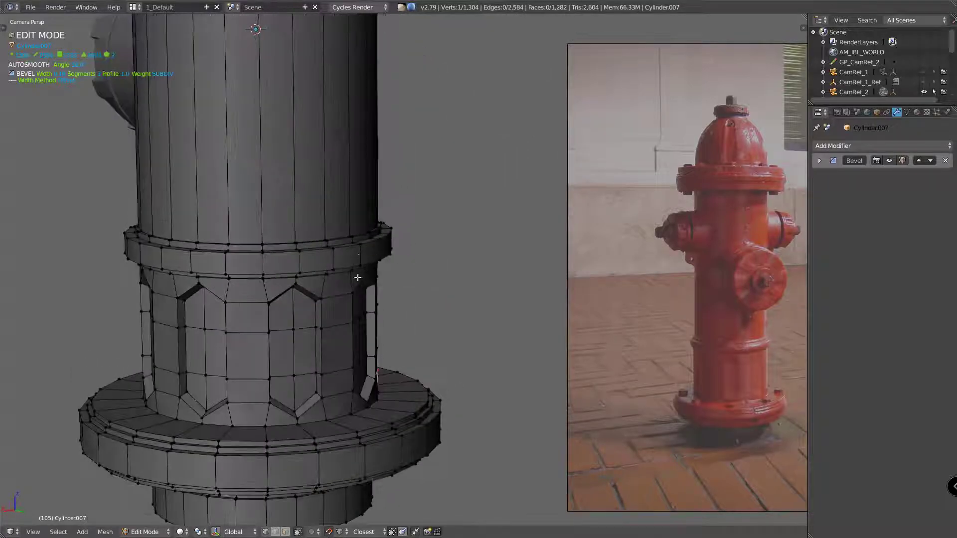
{"action": "scroll", "coordinate": [360, 266], "scroll_direction": "down", "scroll_amount": 2}
{"action": "middle_click_drag", "start_coordinate": [360, 267], "coordinate": [390, 265]}
{"action": "middle_click_drag", "start_coordinate": [331, 244], "coordinate": [310, 277], "text": "shift"}
{"action": "scroll", "coordinate": [329, 311], "scroll_direction": "up", "scroll_amount": 2}
{"action": "middle_click_drag", "start_coordinate": [311, 313], "coordinate": [307, 271]}
Try a level 2 subdivision surface on the hydrant body, inspect the recesses, and undo it.
{"action": "key", "text": "Tab"}
{"action": "key", "text": "ctrl+2"}
{"action": "middle_click_drag", "start_coordinate": [377, 294], "coordinate": [338, 254]}
{"action": "scroll", "coordinate": [320, 295], "scroll_direction": "up", "scroll_amount": 3}
{"action": "scroll", "coordinate": [339, 307], "scroll_direction": "down", "scroll_amount": 3}
{"action": "scroll", "coordinate": [334, 269], "scroll_direction": "up", "scroll_amount": 3}
{"action": "scroll", "coordinate": [324, 298], "scroll_direction": "down", "scroll_amount": 2}
{"action": "scroll", "coordinate": [324, 279], "scroll_direction": "down", "scroll_amount": 2}
{"action": "scroll", "coordinate": [367, 279], "scroll_direction": "down", "scroll_amount": 1}
{"action": "scroll", "coordinate": [363, 324], "scroll_direction": "up", "scroll_amount": 3}
{"action": "scroll", "coordinate": [330, 256], "scroll_direction": "down", "scroll_amount": 1}
{"action": "key", "text": "ctrl+z"}
Select the hydrant body together with the side outlets and front outlet, and isolate them in local view.
{"action": "scroll", "coordinate": [378, 254], "scroll_direction": "down", "scroll_amount": 1}
{"action": "middle_click_drag", "start_coordinate": [339, 254], "coordinate": [342, 331], "text": "shift"}
{"action": "middle_click_drag", "start_coordinate": [342, 331], "coordinate": [318, 212], "text": "shift"}
{"action": "middle_click_drag", "start_coordinate": [343, 249], "coordinate": [334, 314]}
{"action": "middle_click_drag", "start_coordinate": [333, 314], "coordinate": [403, 271], "text": "shift"}
{"action": "right_click", "coordinate": [281, 254]}
{"action": "middle_click_drag", "start_coordinate": [324, 294], "coordinate": [252, 272]}
{"action": "right_click", "coordinate": [341, 325], "text": "shift"}
{"action": "right_click", "coordinate": [308, 347], "text": "shift"}
{"action": "scroll", "coordinate": [277, 315], "scroll_direction": "up", "scroll_amount": 2}
{"action": "key", "text": "KP_Divide"}
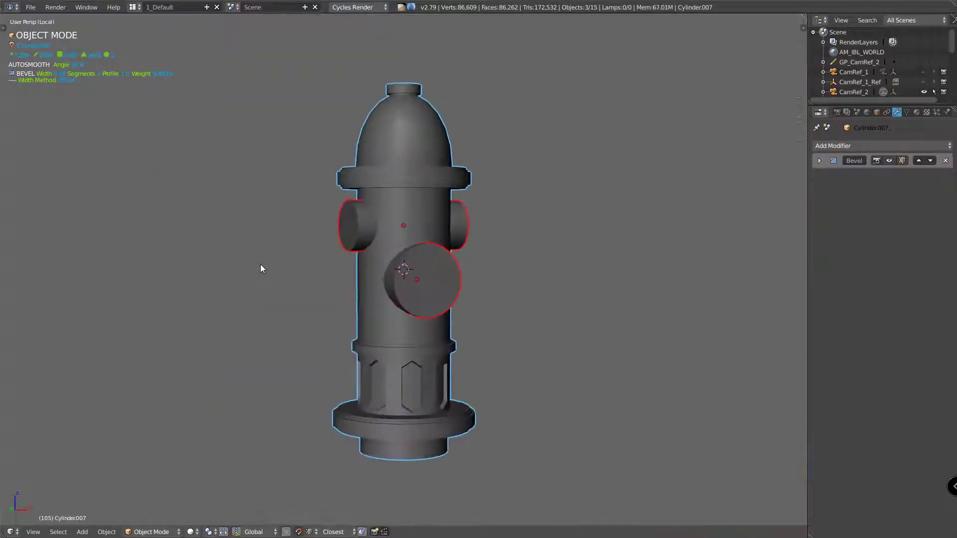
Select only the hydrant body and remove its Bevel modifier.
{"action": "right_click", "coordinate": [430, 210]}
{"action": "middle_click_drag", "start_coordinate": [437, 212], "coordinate": [372, 166]}
{"action": "right_click", "coordinate": [381, 204]}
{"action": "middle_click_drag", "start_coordinate": [370, 222], "coordinate": [369, 184]}
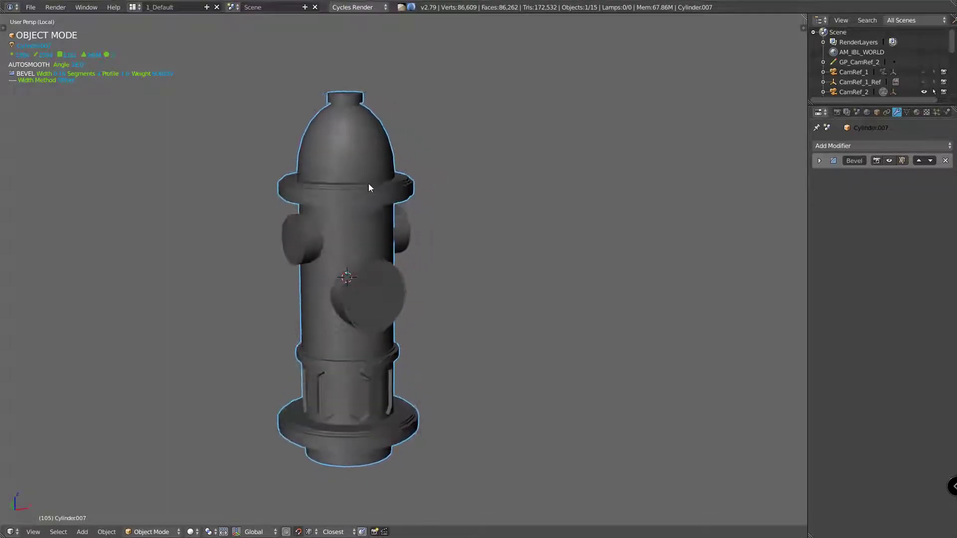
{"action": "scroll", "coordinate": [387, 178], "scroll_direction": "up", "scroll_amount": 2}
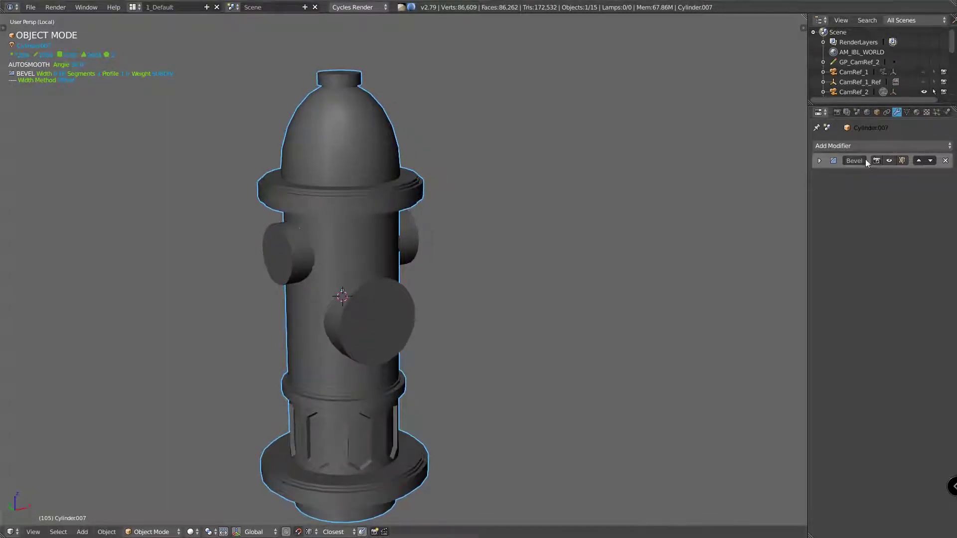
{"action": "middle_click_drag", "start_coordinate": [503, 240], "coordinate": [354, 267]}
Select the hydrant body's whole mesh in Edit Mode, apply the All Sharps command, and return to Object Mode.
{"action": "key", "text": "Tab"}
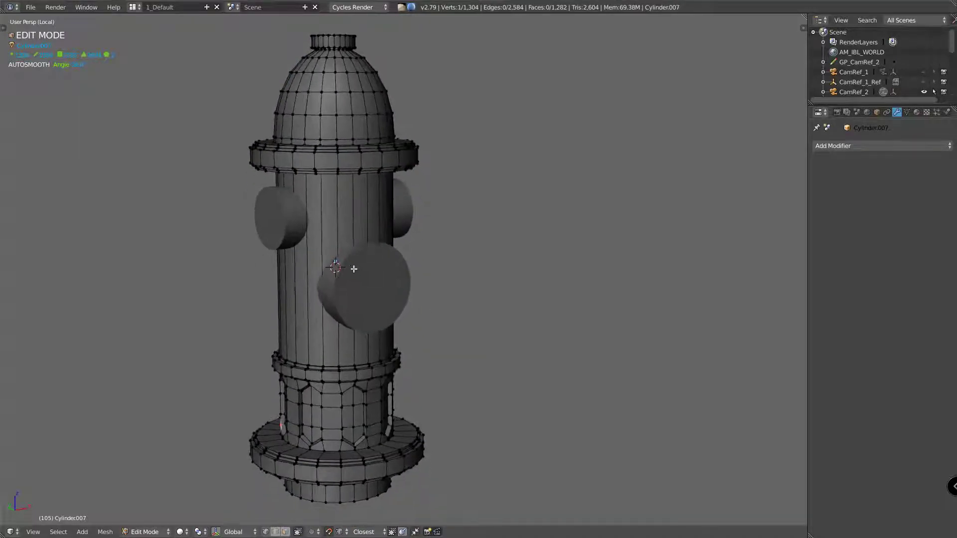
{"action": "key", "text": "a"}
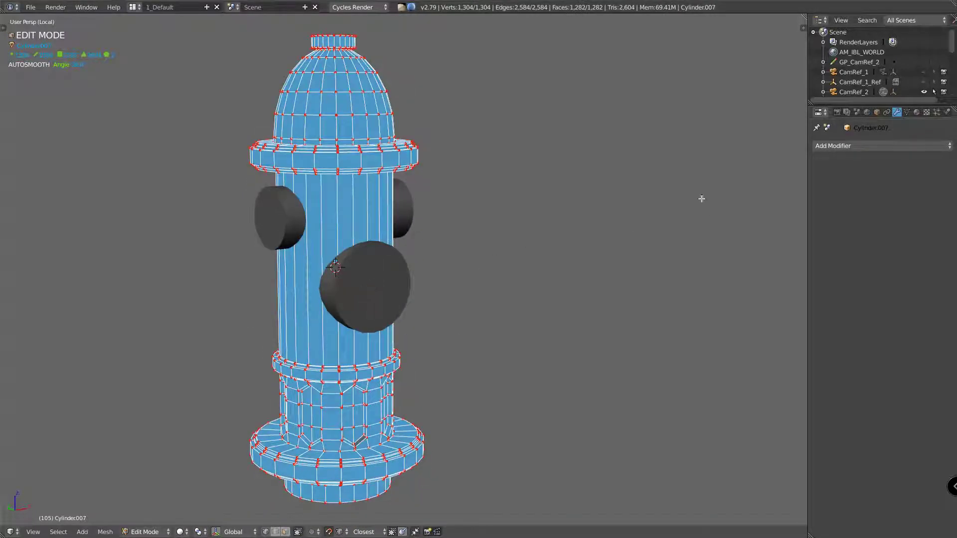
{"action": "middle_click_drag", "start_coordinate": [702, 197], "coordinate": [679, 196]}
{"action": "middle_click_drag", "start_coordinate": [386, 243], "coordinate": [425, 252]}
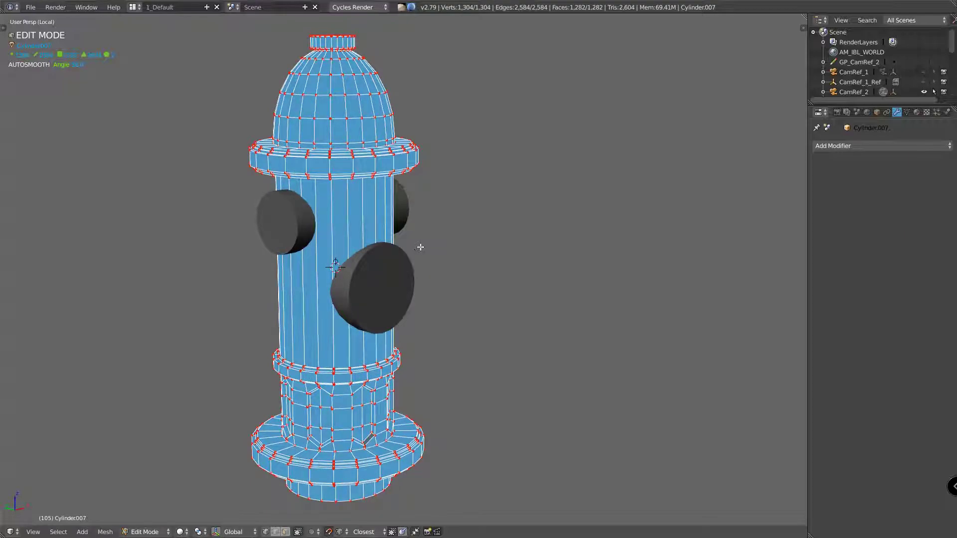
{"action": "key", "text": "shift+space"}
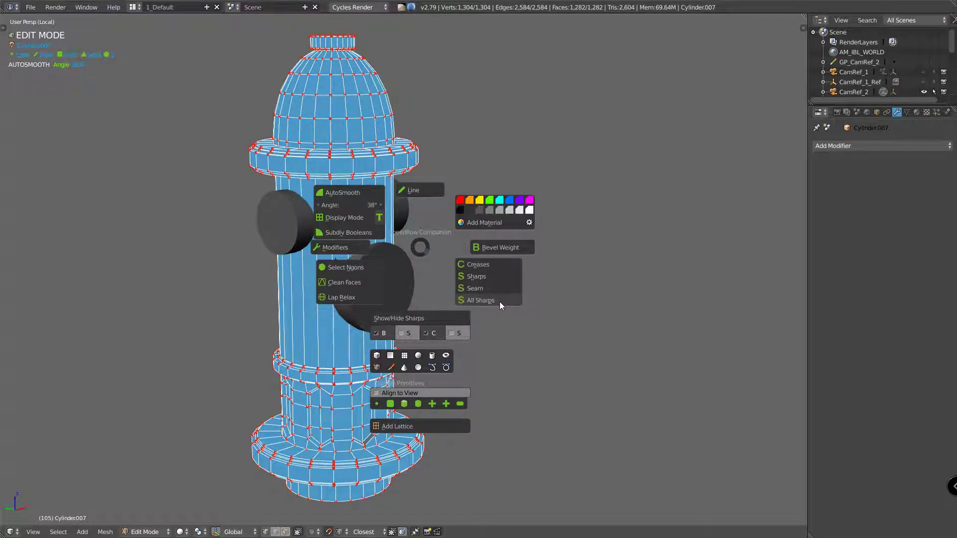
{"action": "left_click", "coordinate": [500, 301]}
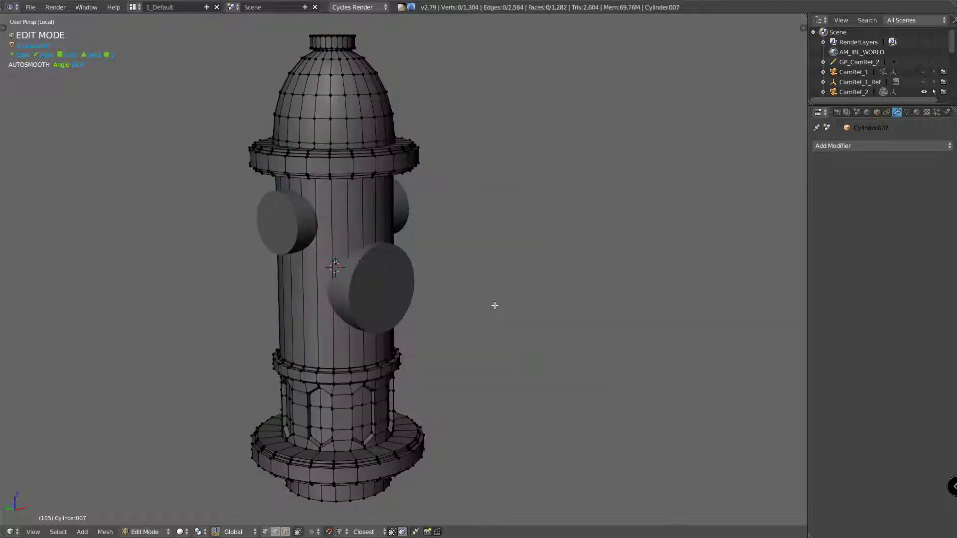
{"action": "key", "text": "Tab"}
Inspect the hydrant body's shading from several angles and turn on its wireframe overlay.
{"action": "middle_click_drag", "start_coordinate": [402, 268], "coordinate": [348, 253]}
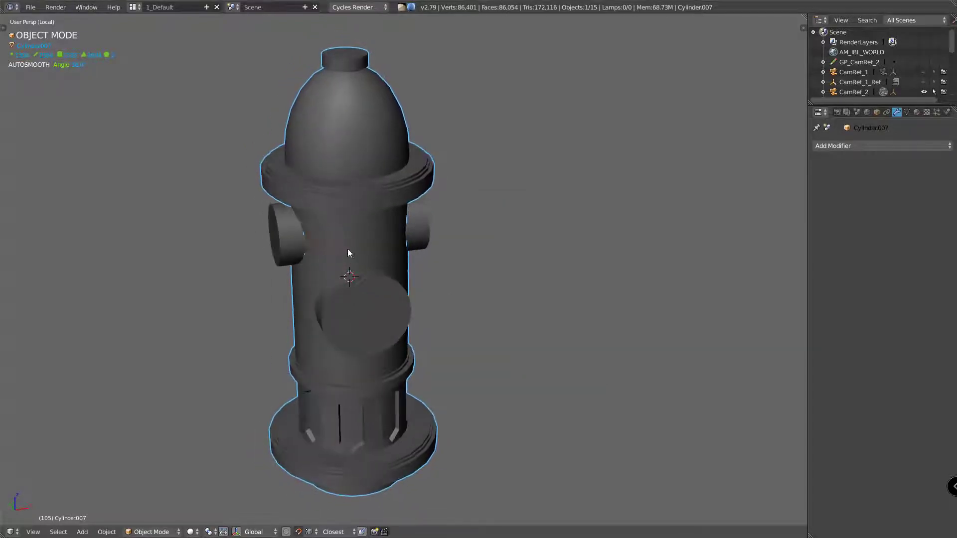
{"action": "middle_click_drag", "start_coordinate": [336, 219], "coordinate": [322, 171]}
{"action": "middle_click_drag", "start_coordinate": [376, 230], "coordinate": [333, 241]}
{"action": "scroll", "coordinate": [351, 189], "scroll_direction": "up", "scroll_amount": 2}
{"action": "middle_click_drag", "start_coordinate": [423, 244], "coordinate": [393, 212]}
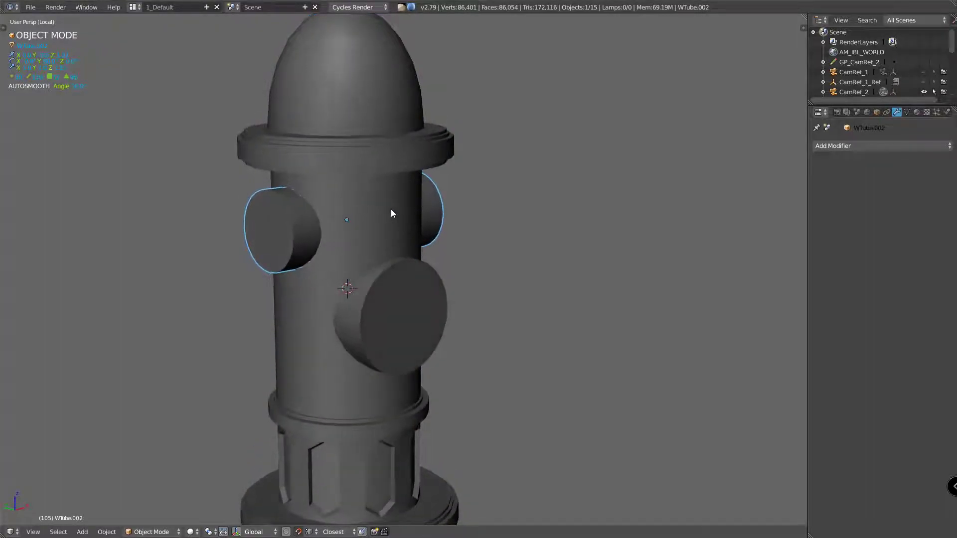
{"action": "right_click", "coordinate": [391, 214]}
{"action": "key", "text": "z"}
{"action": "left_click", "coordinate": [457, 223]}
Turn on the wireframe overlay for the large front outlet cylinder.
{"action": "middle_click_drag", "start_coordinate": [420, 241], "coordinate": [453, 228]}
{"action": "right_click", "coordinate": [356, 314]}
{"action": "mouse_move", "coordinate": [355, 313]}
{"action": "middle_mouse_down"}
{"action": "mouse_move", "coordinate": [371, 290]}
{"action": "mouse_move", "coordinate": [355, 264]}
{"action": "middle_mouse_up"}
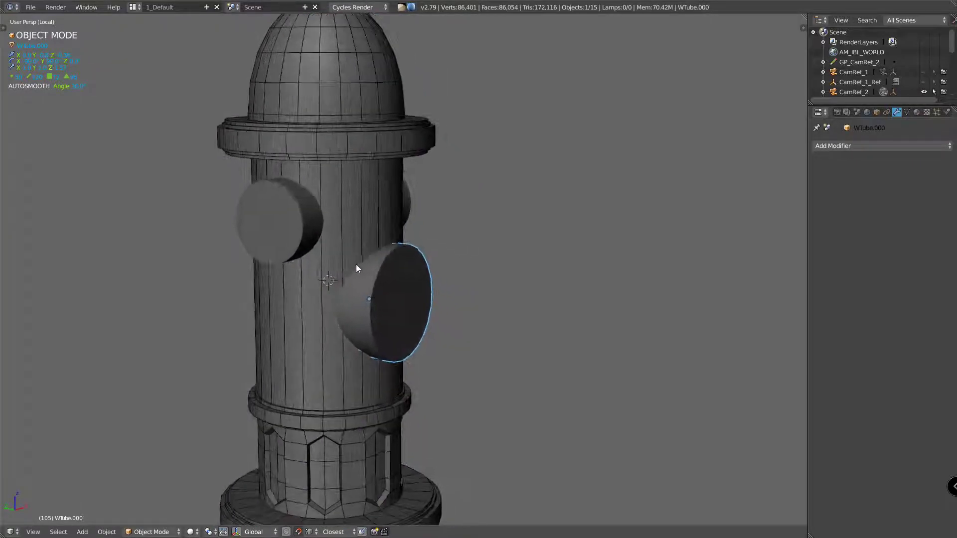
{"action": "key", "text": "z"}
{"action": "left_click", "coordinate": [440, 263]}
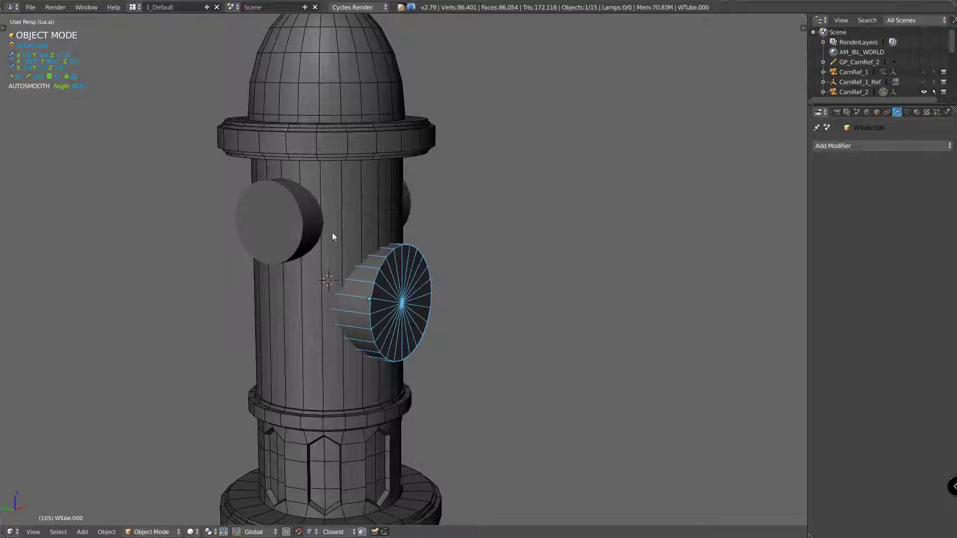
Turn on the wireframe overlay for the pair of side outlet cylinders.
{"action": "right_click", "coordinate": [318, 211]}
{"action": "middle_click_drag", "start_coordinate": [318, 210], "coordinate": [282, 229]}
{"action": "key", "text": "z"}
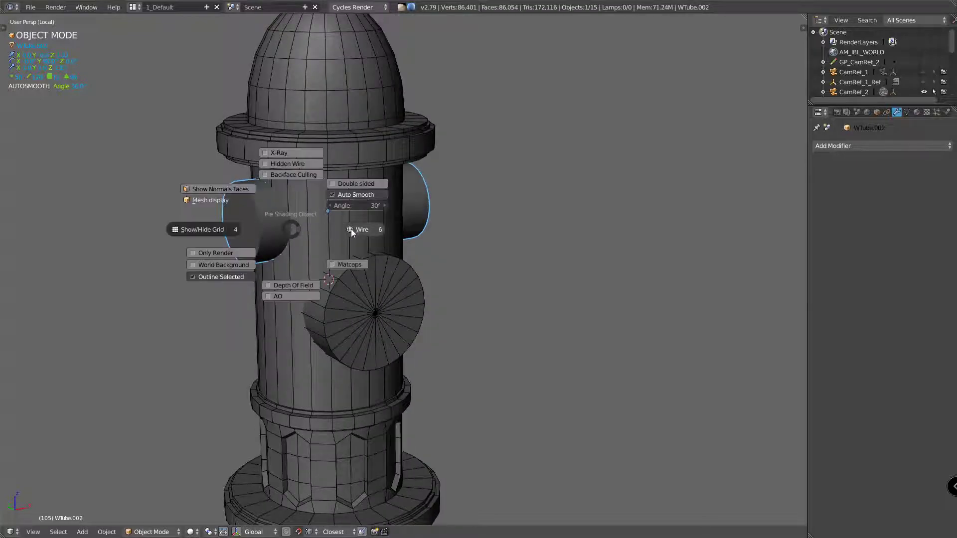
{"action": "left_click", "coordinate": [365, 219]}
{"action": "middle_click_drag", "start_coordinate": [365, 220], "coordinate": [408, 234]}
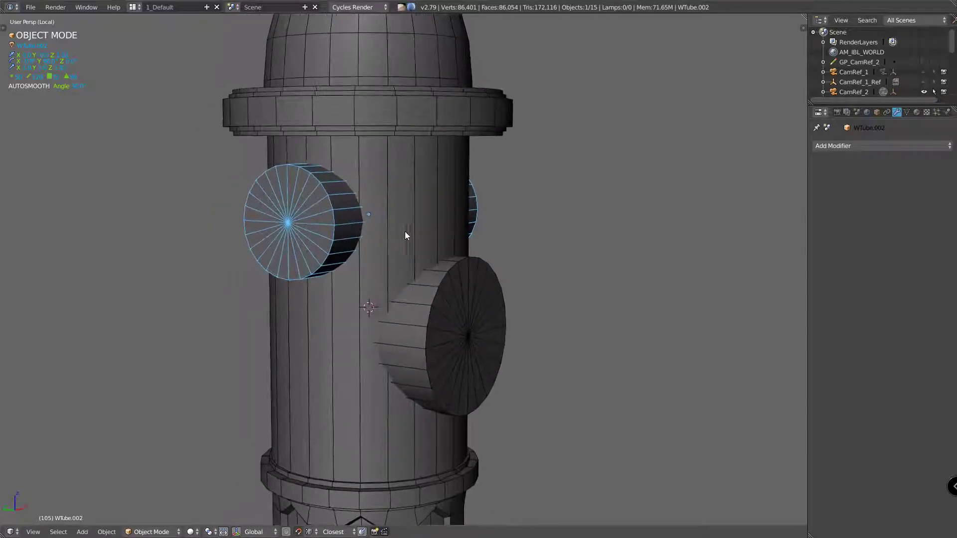
Start an Easy Ref annotation on CamRef_2 and set its stroke colour to green.
{"action": "key", "text": "t"}
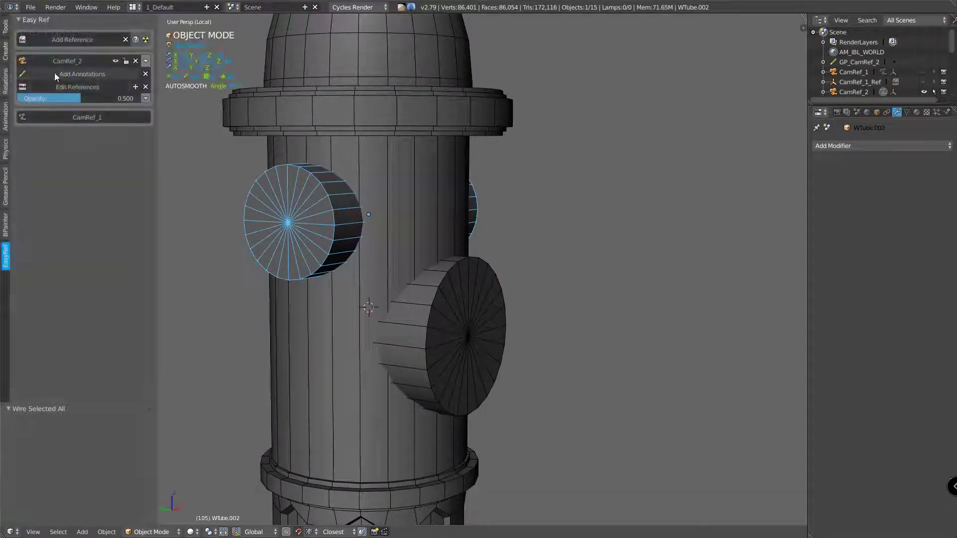
{"action": "middle_click_drag", "start_coordinate": [406, 172], "coordinate": [444, 204]}
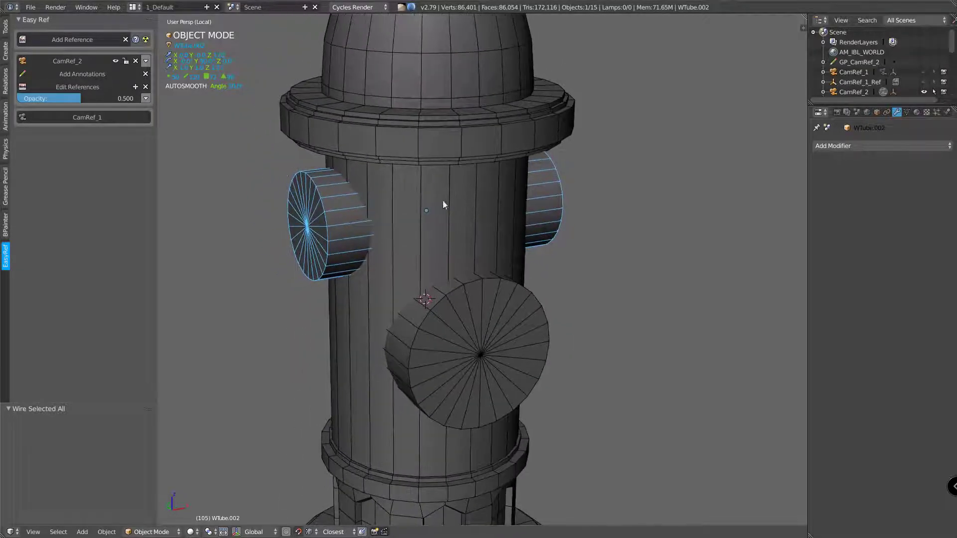
{"action": "left_click", "coordinate": [99, 74]}
{"action": "left_click", "coordinate": [66, 103]}
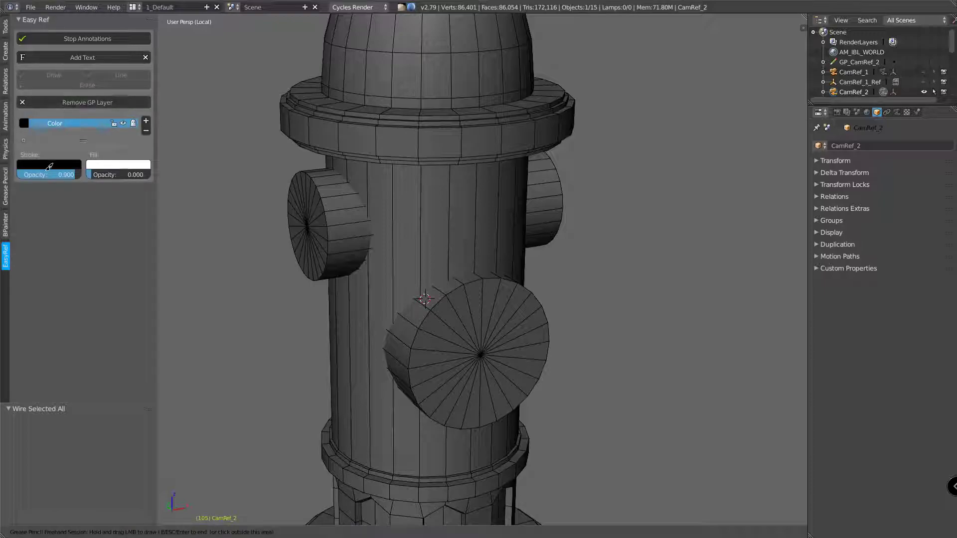
{"action": "left_click", "coordinate": [47, 166]}
{"action": "left_click", "coordinate": [47, 166]}
{"action": "left_click", "coordinate": [59, 169]}
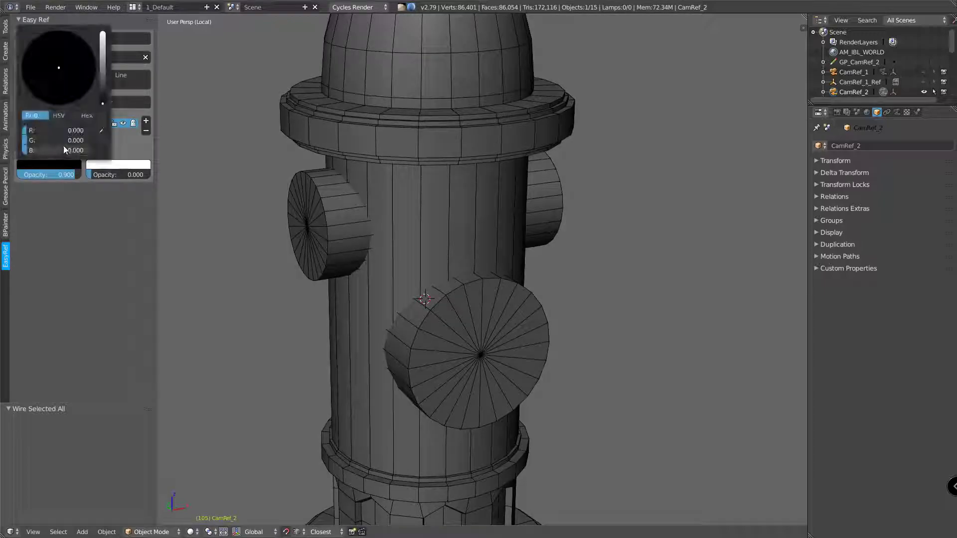
{"action": "left_click_drag", "start_coordinate": [102, 99], "coordinate": [103, 51]}
{"action": "left_click_drag", "start_coordinate": [46, 58], "coordinate": [34, 54]}
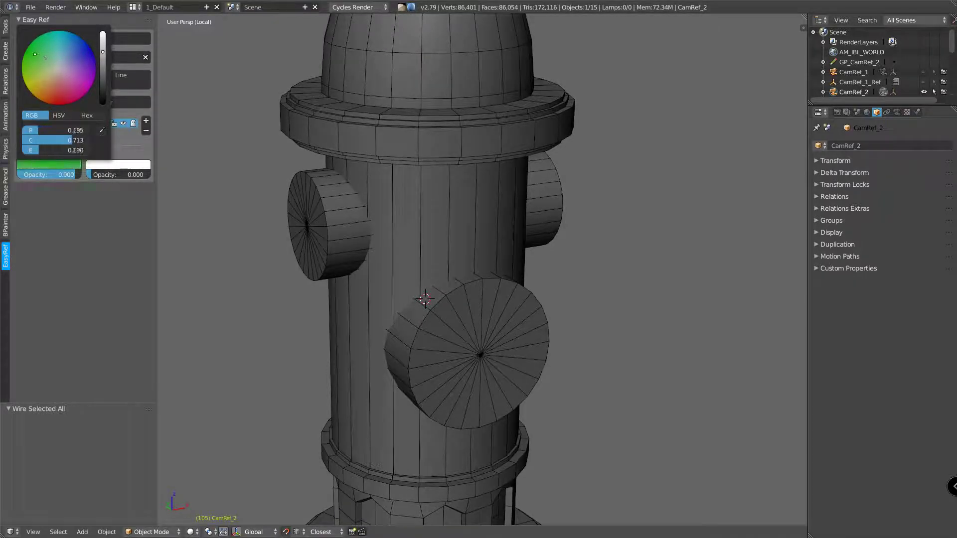
{"action": "left_click", "coordinate": [44, 77]}
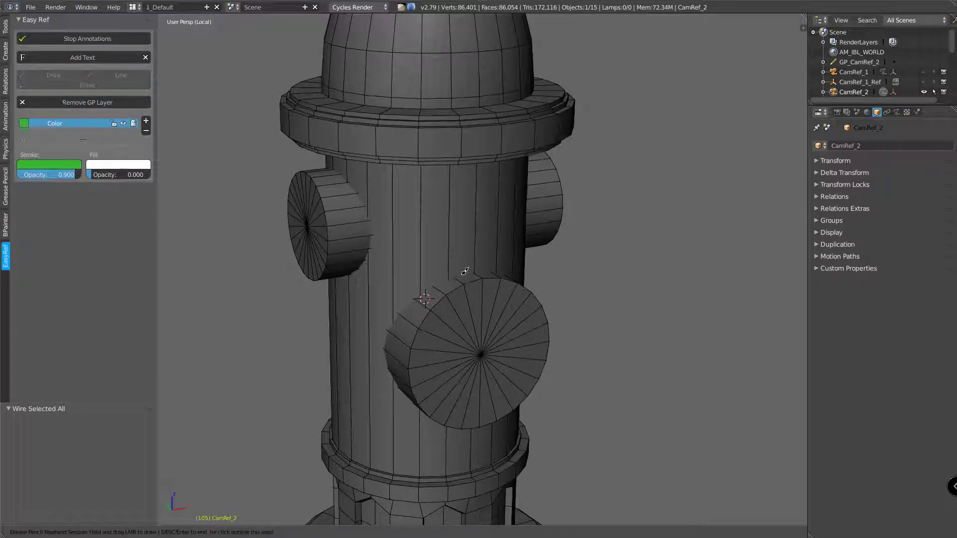
Sketch green guide strokes linking the hydrant body's edges to the front outlet cylinder, plus one stroke beside the side outlet.
{"action": "mouse_move", "coordinate": [449, 239]}
{"action": "left_mouse_down"}
{"action": "mouse_move", "coordinate": [451, 275]}
{"action": "mouse_move", "coordinate": [463, 281]}
{"action": "left_mouse_up"}
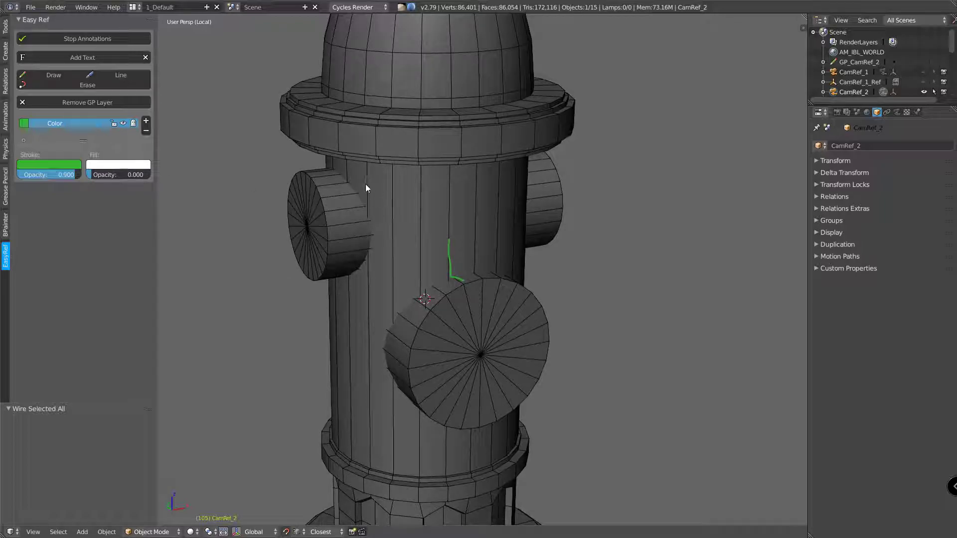
{"action": "mouse_move", "coordinate": [423, 246]}
{"action": "left_mouse_down"}
{"action": "mouse_move", "coordinate": [423, 279]}
{"action": "mouse_move", "coordinate": [440, 291]}
{"action": "left_mouse_up"}
{"action": "left_click_drag", "start_coordinate": [395, 252], "coordinate": [411, 308]}
{"action": "key", "text": "Escape"}
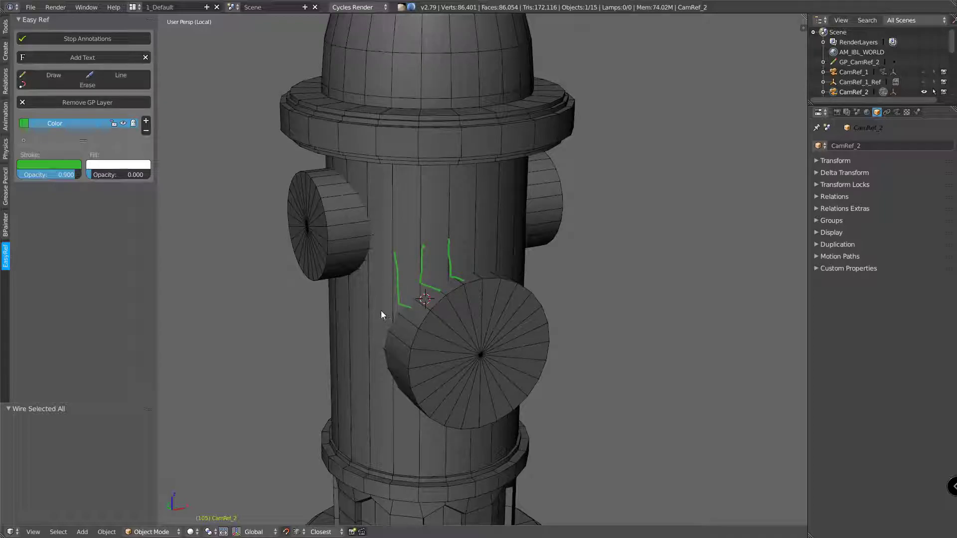
{"action": "key", "text": "d"}
{"action": "left_click_drag", "start_coordinate": [373, 342], "coordinate": [329, 332]}
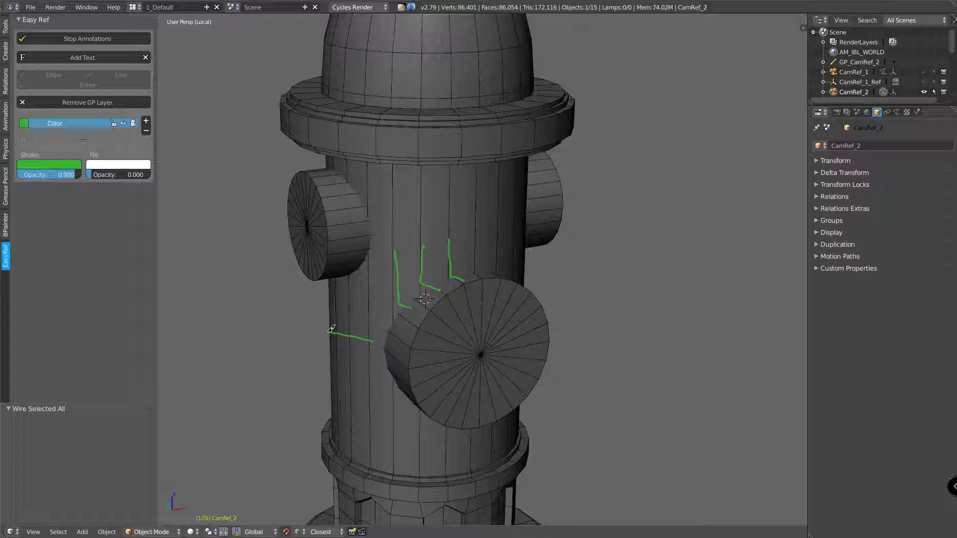
{"action": "key", "text": "Escape"}
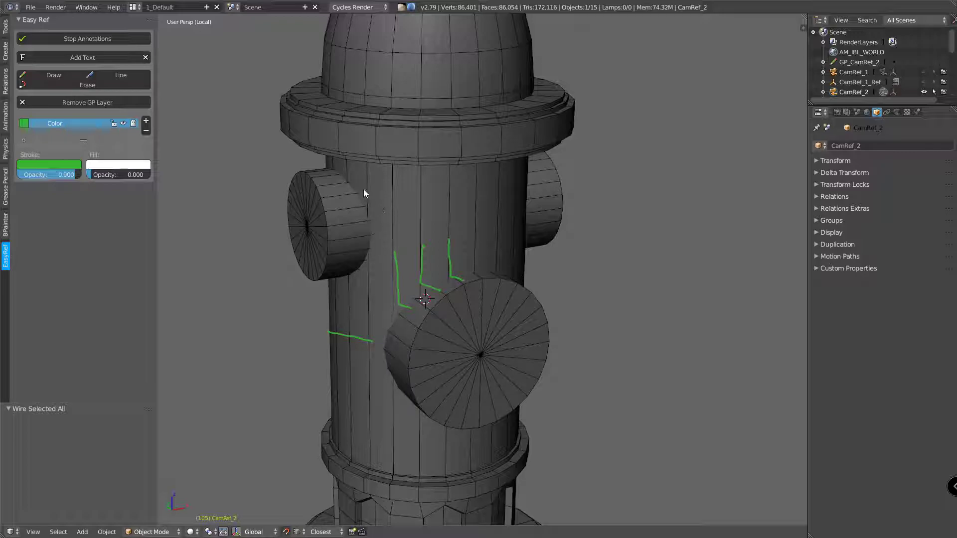
{"action": "key", "text": "d"}
{"action": "mouse_move", "coordinate": [376, 234]}
{"action": "left_mouse_down"}
{"action": "mouse_move", "coordinate": [415, 235]}
{"action": "mouse_move", "coordinate": [415, 216]}
{"action": "mouse_move", "coordinate": [378, 165]}
{"action": "mouse_move", "coordinate": [356, 184]}
{"action": "left_mouse_up"}
{"action": "key", "text": "d"}
{"action": "key", "text": "d"}
{"action": "key", "text": "d"}
Remove the annotation colour with its guide strokes and stop annotating.
{"action": "mouse_move", "coordinate": [399, 234]}
{"action": "middle_mouse_down"}
{"action": "mouse_move", "coordinate": [444, 214]}
{"action": "mouse_move", "coordinate": [492, 279]}
{"action": "mouse_move", "coordinate": [483, 282]}
{"action": "mouse_move", "coordinate": [465, 234]}
{"action": "middle_mouse_up"}
{"action": "left_click", "coordinate": [146, 130]}
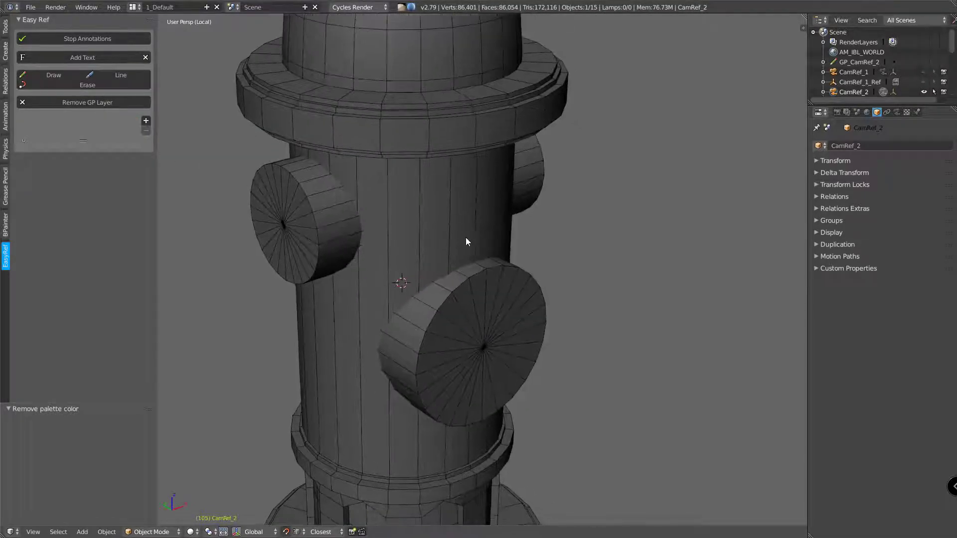
{"action": "middle_click_drag", "start_coordinate": [452, 304], "coordinate": [446, 267]}
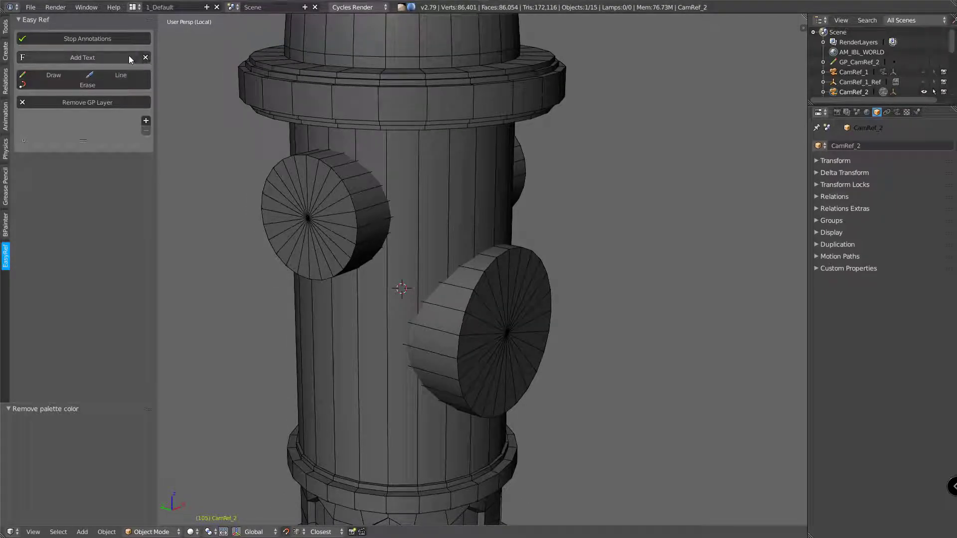
{"action": "left_click", "coordinate": [117, 42]}
Select the large front outlet cylinder and display its WMesh data settings in a widened properties area.
{"action": "right_click", "coordinate": [492, 269]}
{"action": "mouse_move", "coordinate": [493, 271]}
{"action": "middle_mouse_down"}
{"action": "mouse_move", "coordinate": [502, 272]}
{"action": "mouse_move", "coordinate": [459, 223]}
{"action": "mouse_move", "coordinate": [522, 271]}
{"action": "mouse_move", "coordinate": [493, 270]}
{"action": "middle_mouse_up"}
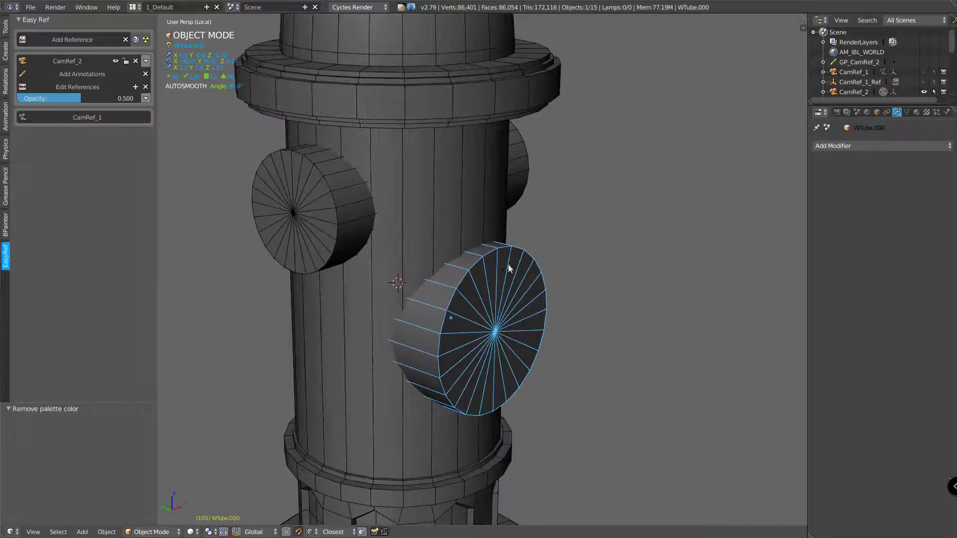
{"action": "middle_click_drag", "start_coordinate": [558, 257], "coordinate": [512, 250]}
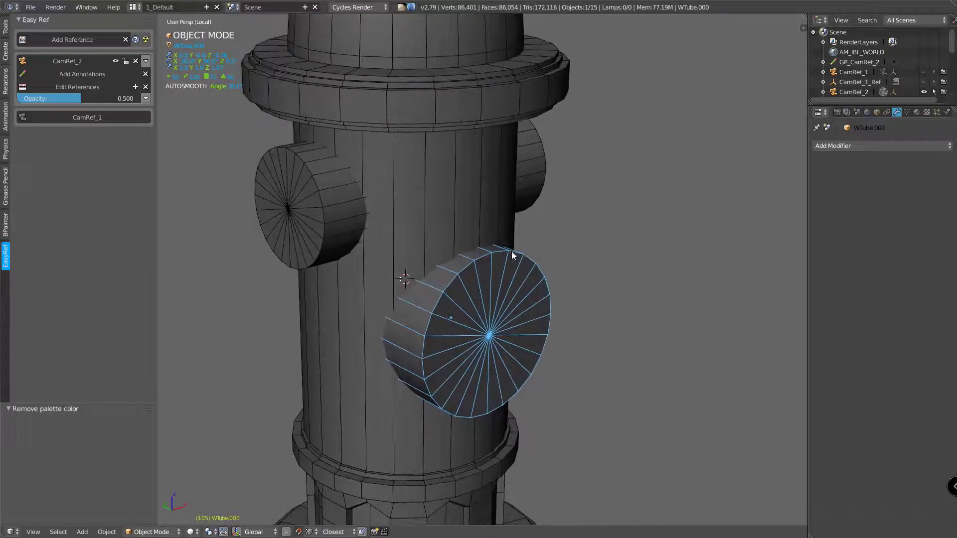
{"action": "left_click", "coordinate": [906, 112]}
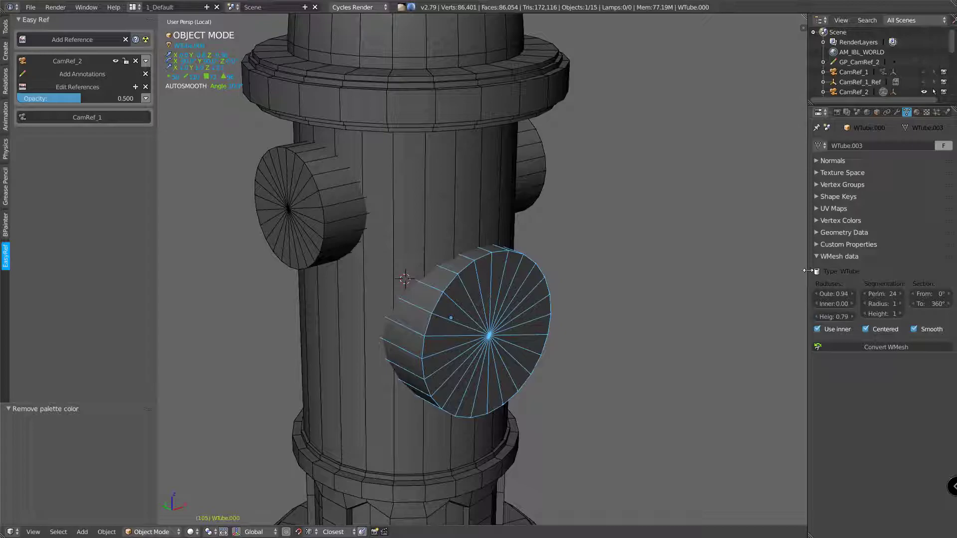
{"action": "left_click_drag", "start_coordinate": [808, 270], "coordinate": [792, 272]}
{"action": "middle_click_drag", "start_coordinate": [491, 269], "coordinate": [472, 259]}
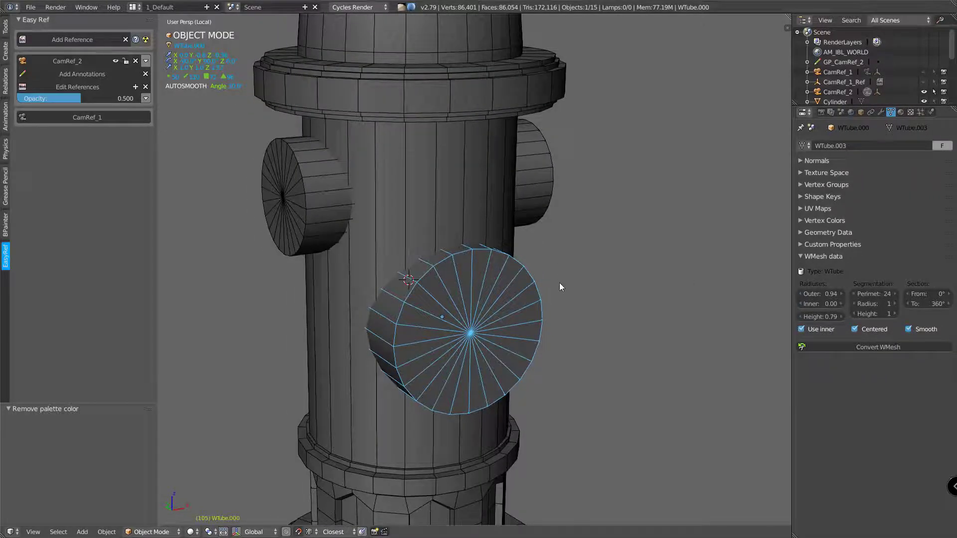
{"action": "middle_click_drag", "start_coordinate": [490, 367], "coordinate": [454, 271]}
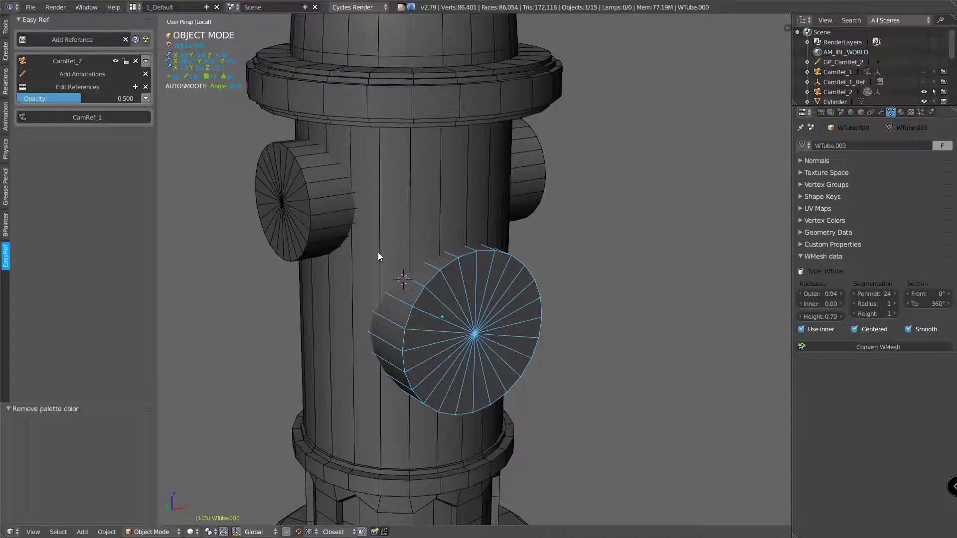
Reduce the large front outlet cylinder's perimeter segmentation to 16.
{"action": "left_click", "coordinate": [856, 293]}
{"action": "left_click", "coordinate": [857, 293]}
{"action": "left_click", "coordinate": [856, 294]}
{"action": "left_click", "coordinate": [856, 294]}
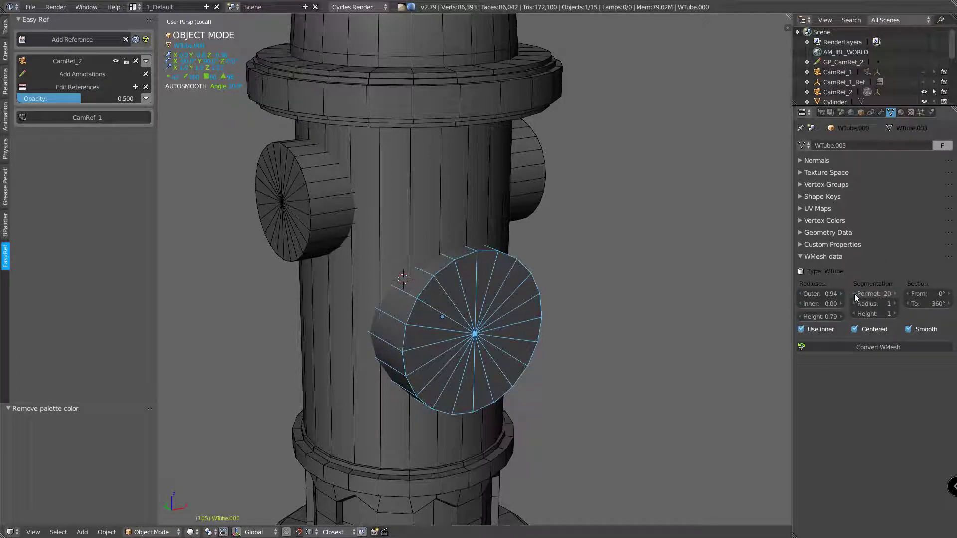
{"action": "left_click", "coordinate": [855, 293]}
{"action": "left_click", "coordinate": [855, 294]}
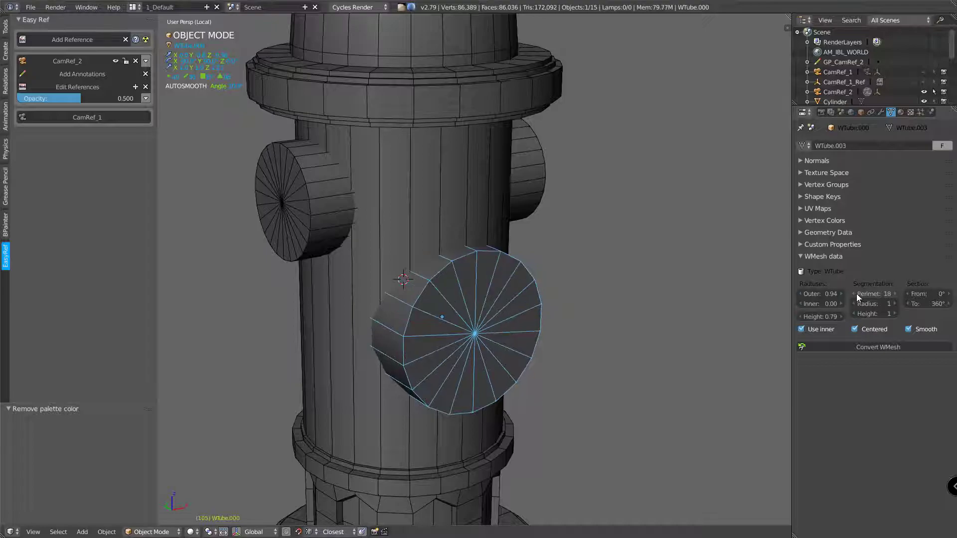
{"action": "middle_click_drag", "start_coordinate": [561, 298], "coordinate": [465, 217]}
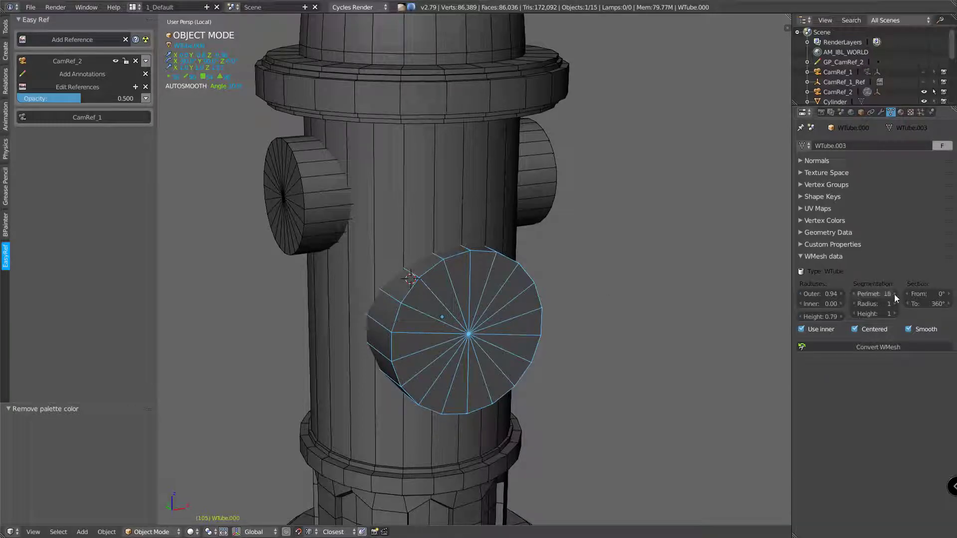
{"action": "left_click_drag", "start_coordinate": [897, 295], "coordinate": [892, 295]}
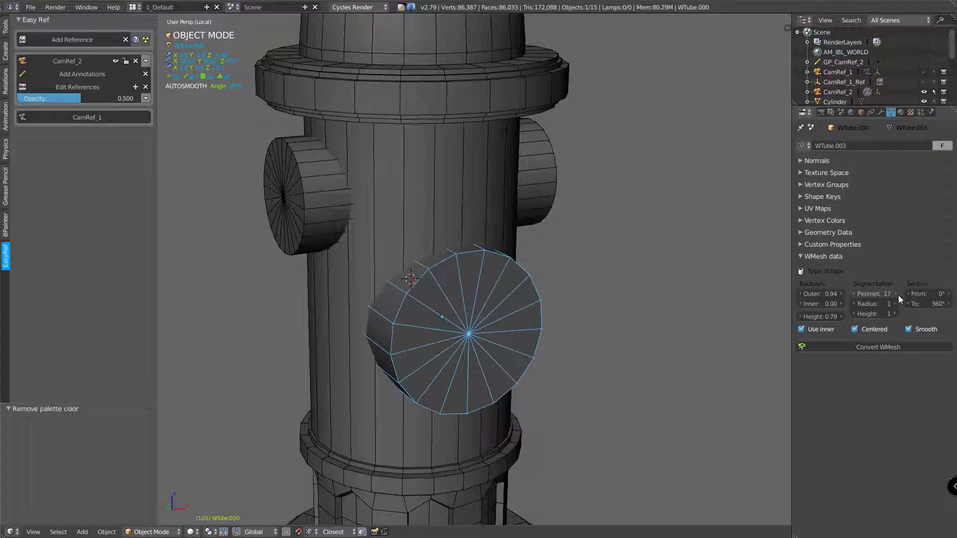
{"action": "left_click", "coordinate": [856, 295]}
{"action": "middle_click_drag", "start_coordinate": [438, 292], "coordinate": [458, 263]}
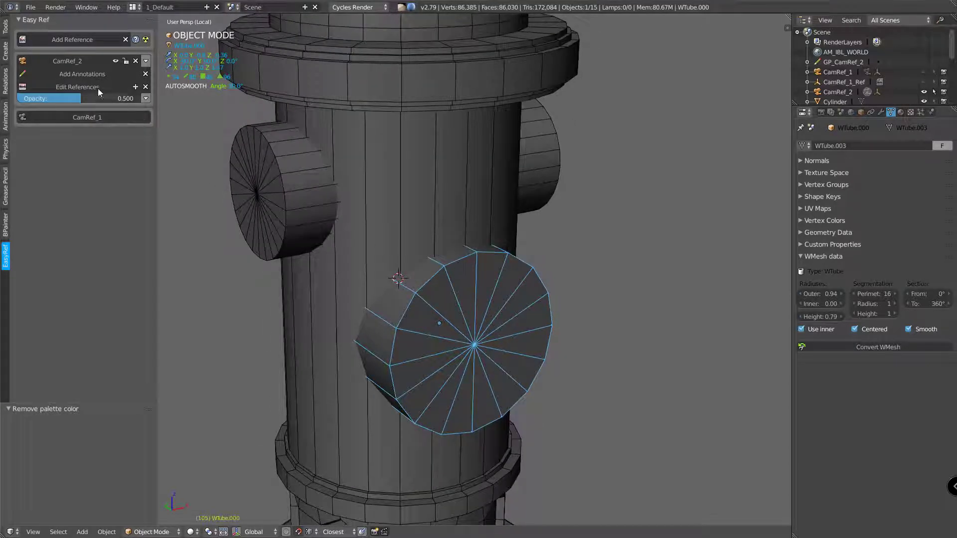
Start a new annotation on CamRef_2 with a green stroke colour.
{"action": "left_click", "coordinate": [79, 74]}
{"action": "left_click", "coordinate": [51, 84]}
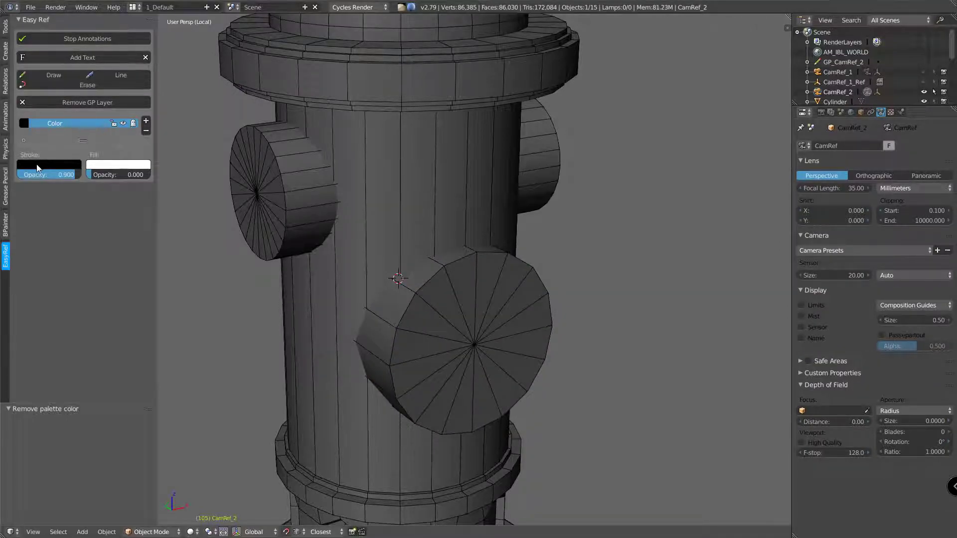
{"action": "left_click", "coordinate": [38, 166]}
{"action": "left_click_drag", "start_coordinate": [102, 86], "coordinate": [102, 55]}
{"action": "left_click_drag", "start_coordinate": [42, 58], "coordinate": [38, 53]}
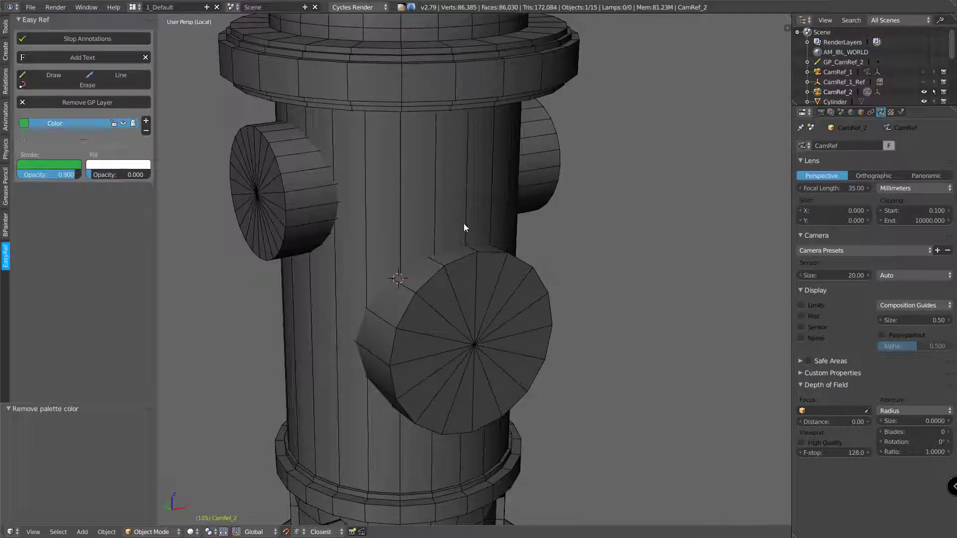
Sketch green guide strokes from the body's vertical edges to the 16-segment front outlet's edges, with horizontal strokes across the body beside it.
{"action": "mouse_move", "coordinate": [466, 194]}
{"action": "left_mouse_down"}
{"action": "mouse_move", "coordinate": [467, 238]}
{"action": "mouse_move", "coordinate": [477, 246]}
{"action": "left_mouse_up"}
{"action": "left_click_drag", "start_coordinate": [434, 209], "coordinate": [441, 259]}
{"action": "mouse_move", "coordinate": [399, 224]}
{"action": "left_mouse_down"}
{"action": "mouse_move", "coordinate": [399, 278]}
{"action": "mouse_move", "coordinate": [423, 285]}
{"action": "left_mouse_up"}
{"action": "left_click_drag", "start_coordinate": [356, 337], "coordinate": [302, 332]}
{"action": "mouse_move", "coordinate": [364, 258]}
{"action": "left_mouse_down"}
{"action": "mouse_move", "coordinate": [368, 302]}
{"action": "mouse_move", "coordinate": [405, 319]}
{"action": "mouse_move", "coordinate": [367, 337]}
{"action": "mouse_move", "coordinate": [398, 355]}
{"action": "left_mouse_up"}
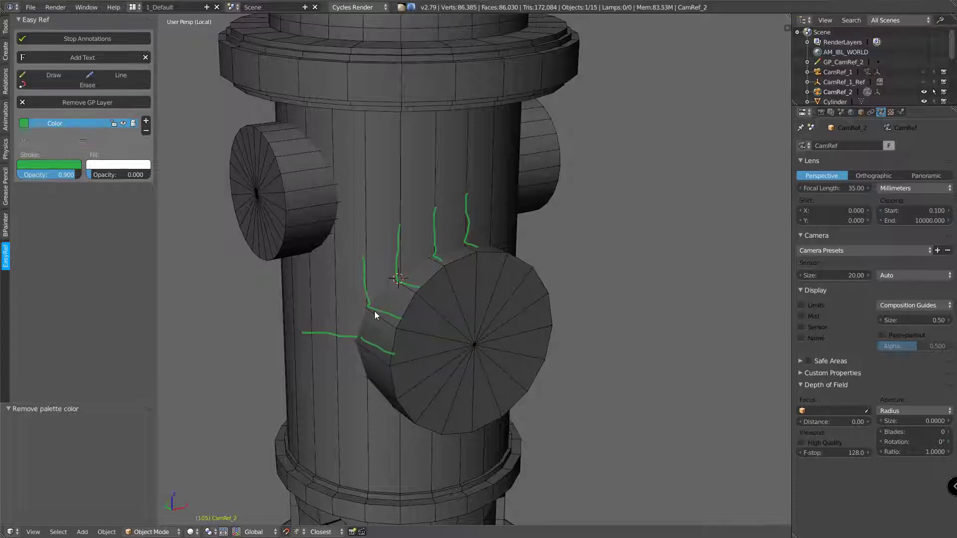
{"action": "left_click_drag", "start_coordinate": [364, 305], "coordinate": [313, 303]}
{"action": "left_click_drag", "start_coordinate": [362, 374], "coordinate": [311, 369]}
Stop annotating and delete the guide strokes drawn around the front outlet cylinder.
{"action": "left_click", "coordinate": [118, 38]}
{"action": "middle_click_drag", "start_coordinate": [441, 205], "coordinate": [429, 211]}
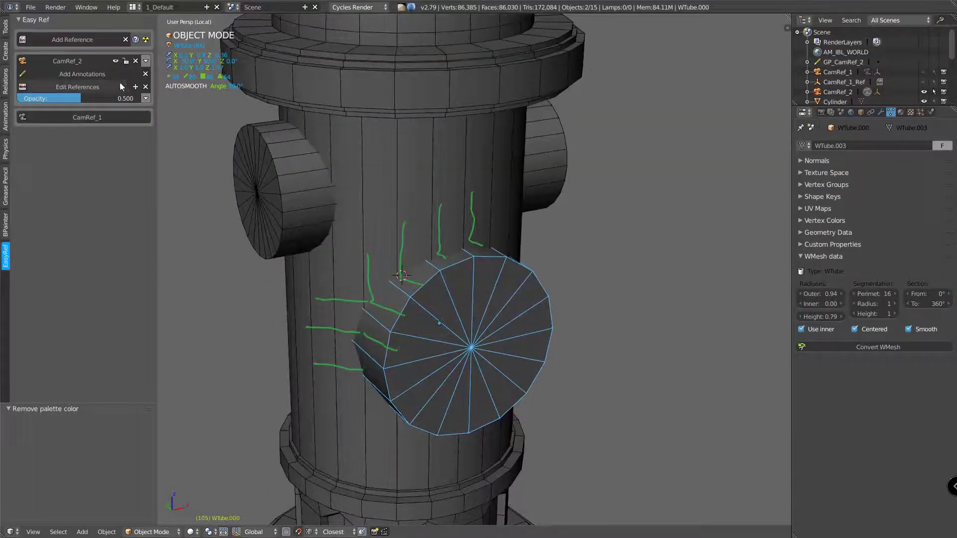
{"action": "left_click", "coordinate": [146, 74]}
Select the side outlet cylinders and reduce their perimeter segmentation to 12.
{"action": "mouse_move", "coordinate": [330, 163]}
{"action": "middle_mouse_down"}
{"action": "mouse_move", "coordinate": [526, 237]}
{"action": "mouse_move", "coordinate": [397, 224]}
{"action": "middle_mouse_up"}
{"action": "right_click", "coordinate": [313, 204]}
{"action": "middle_click_drag", "start_coordinate": [313, 204], "coordinate": [504, 206]}
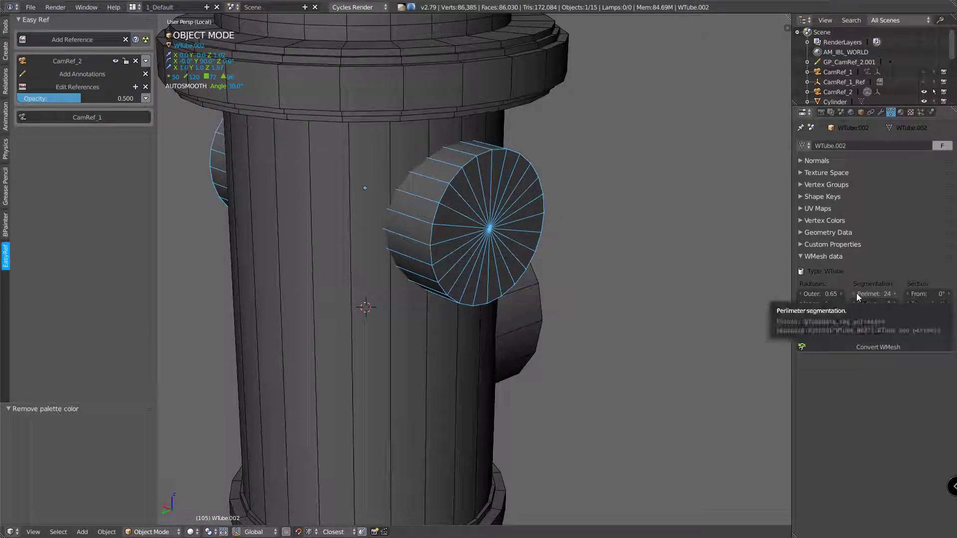
{"action": "mouse_move", "coordinate": [856, 293]}
{"action": "left_mouse_down"}
{"action": "mouse_move", "coordinate": [842, 293]}
{"action": "mouse_move", "coordinate": [857, 292]}
{"action": "left_mouse_up"}
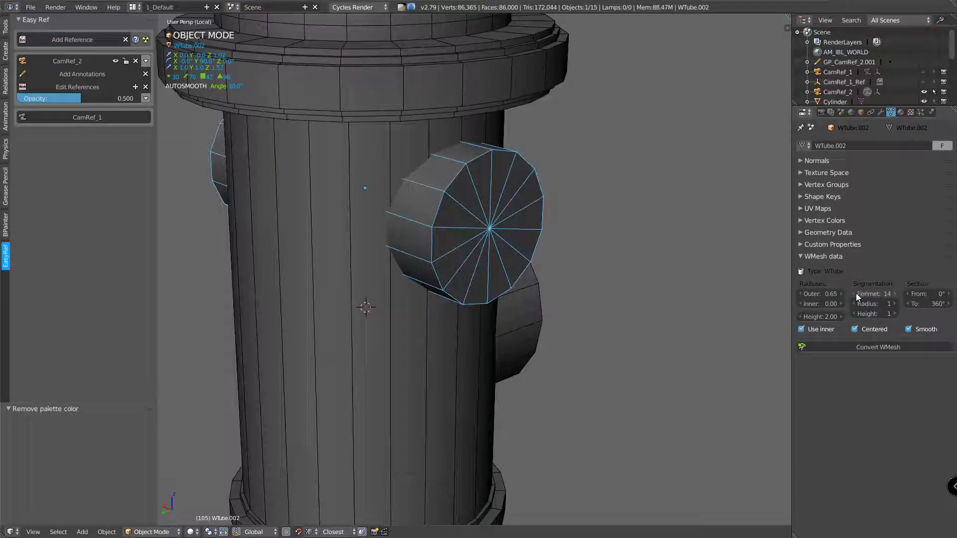
{"action": "middle_click_drag", "start_coordinate": [494, 187], "coordinate": [393, 186]}
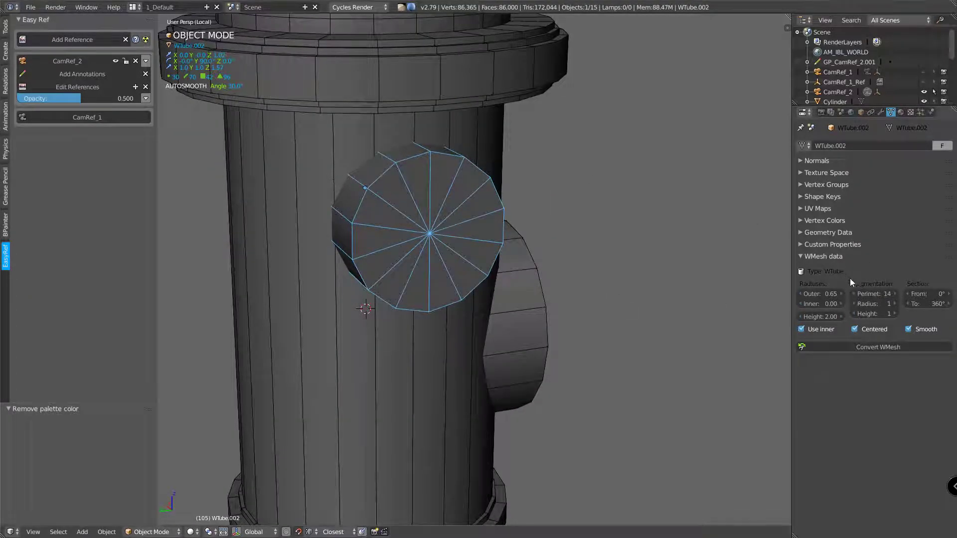
{"action": "left_click", "coordinate": [851, 294]}
{"action": "left_click", "coordinate": [851, 294]}
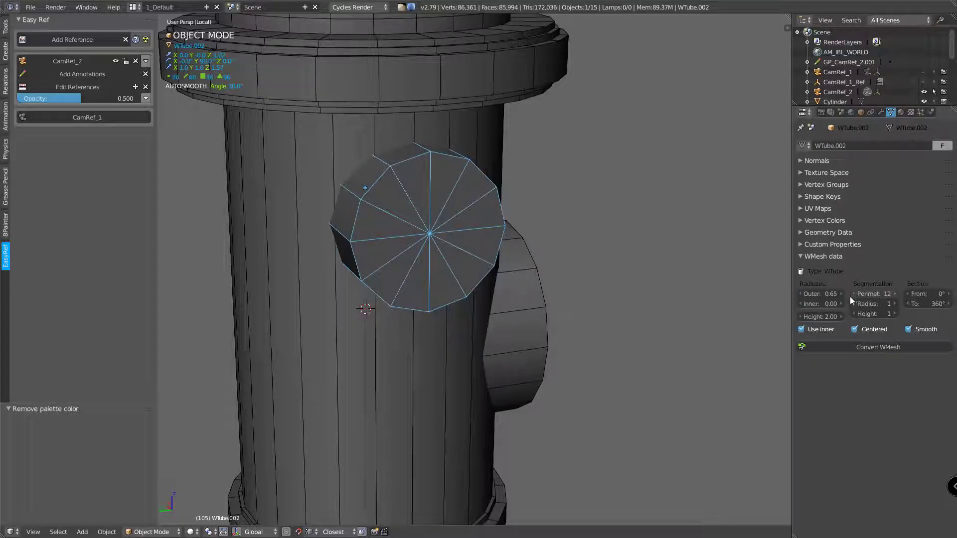
{"action": "middle_click_drag", "start_coordinate": [417, 213], "coordinate": [433, 143]}
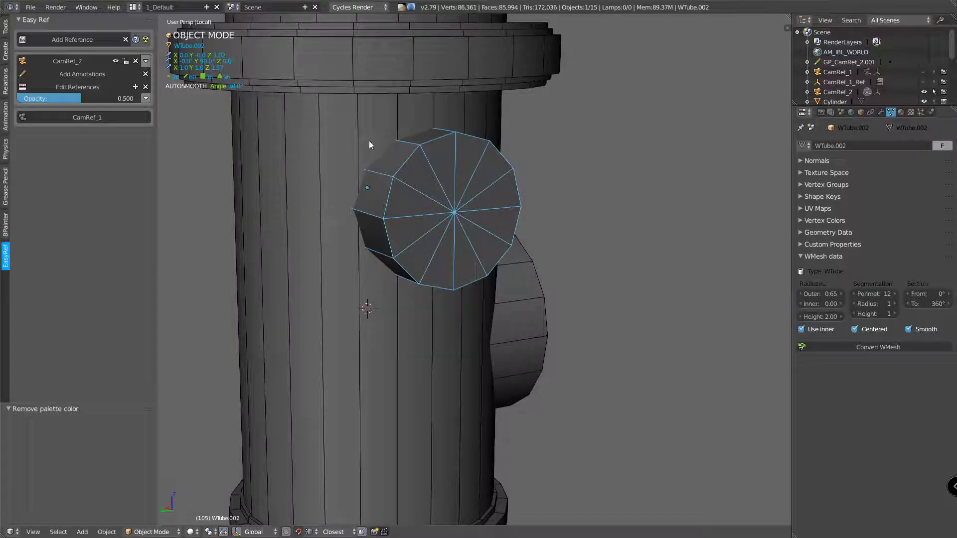
Add a horizontal loop cut around the hydrant body's main cylinder in edit mode.
{"action": "middle_click_drag", "start_coordinate": [287, 209], "coordinate": [332, 222]}
{"action": "right_click", "coordinate": [382, 230]}
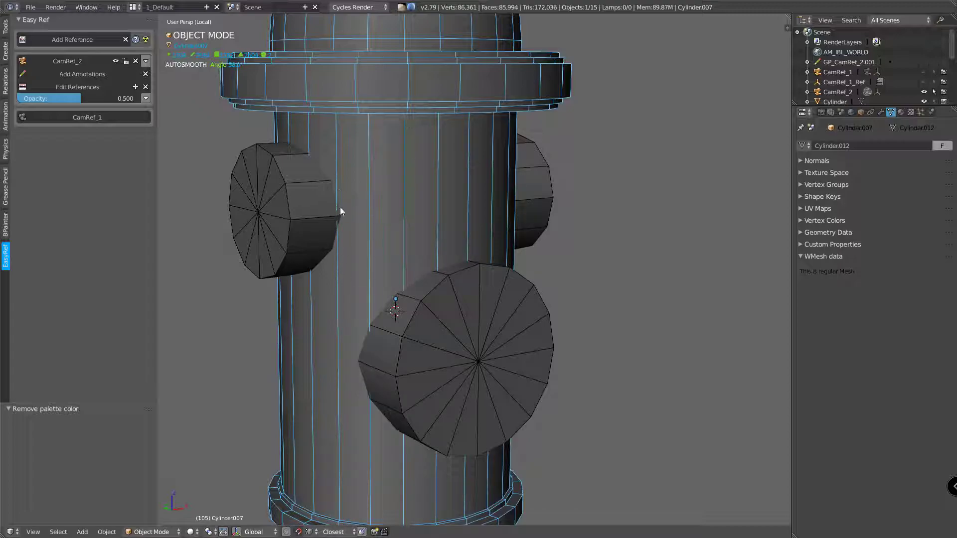
{"action": "key", "text": "Tab"}
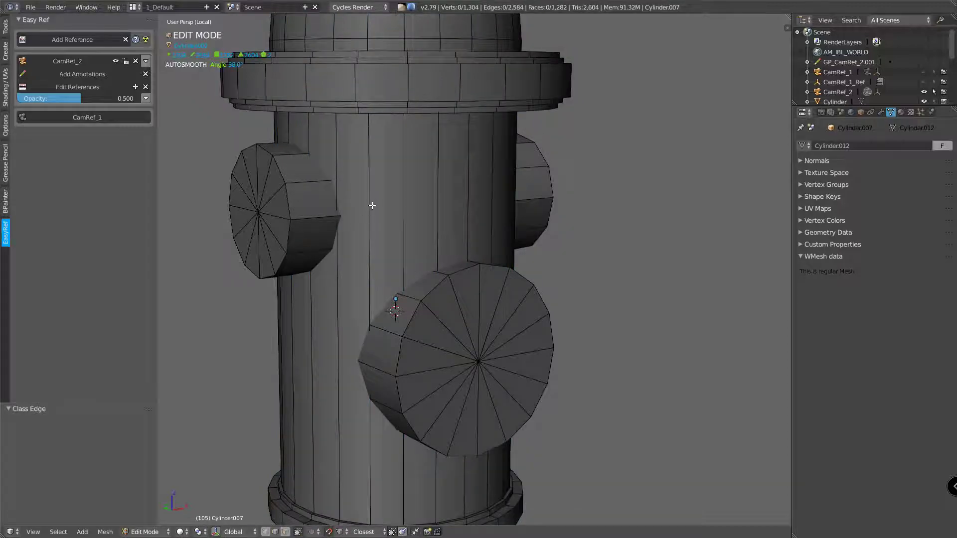
{"action": "key", "text": "ctrl+r"}
{"action": "left_click", "coordinate": [372, 222]}
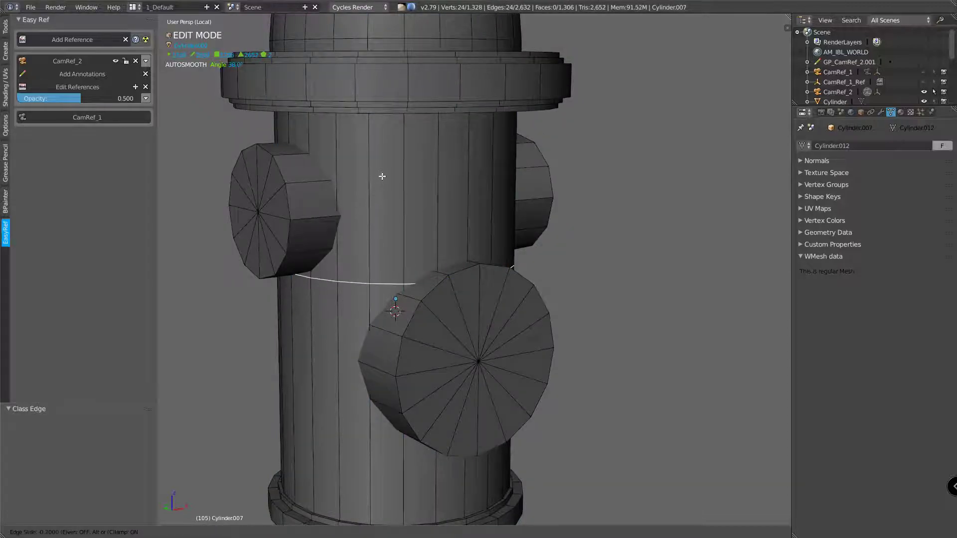
{"action": "left_click", "coordinate": [379, 222]}
Set snapping to vertices and move the new body loop vertically to align with the side outlet's middle edge.
{"action": "key", "text": "ctrl+shift+Tab"}
{"action": "left_click", "coordinate": [305, 227]}
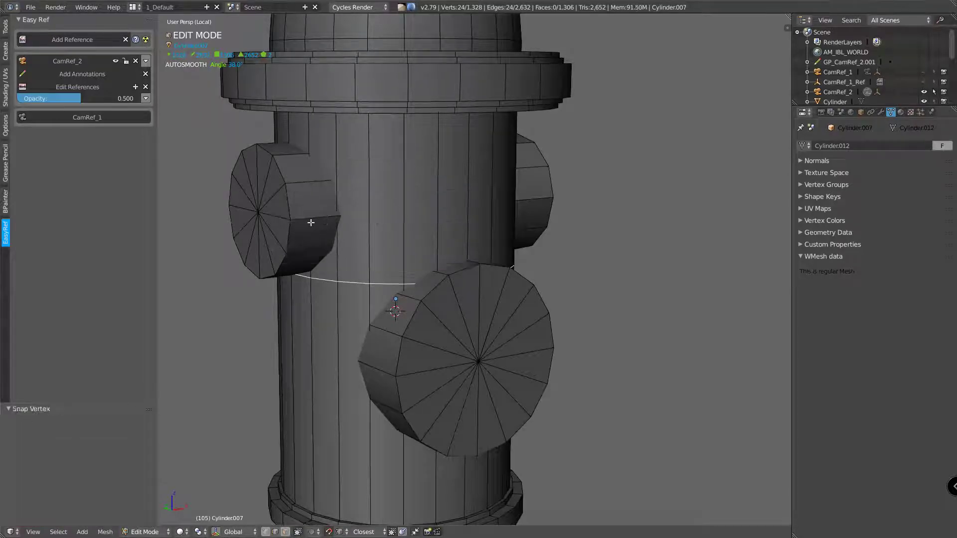
{"action": "key", "text": "g"}
{"action": "key", "text": "g"}
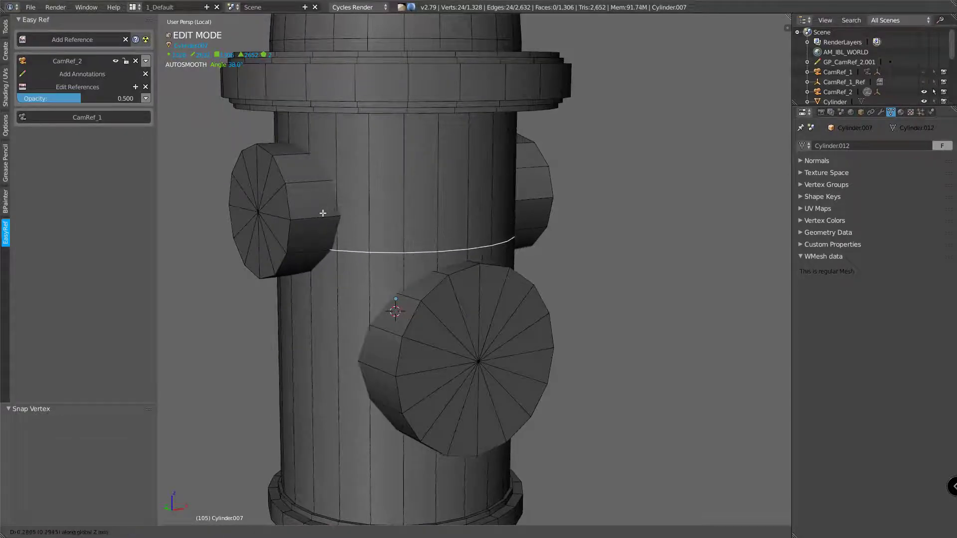
{"action": "right_click", "coordinate": [325, 234]}
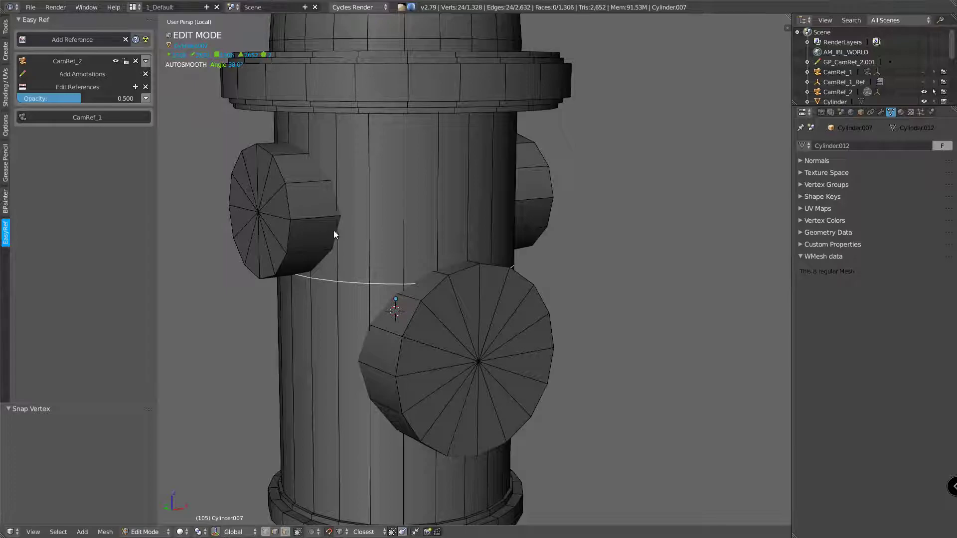
{"action": "key", "text": "ctrl+shift+Tab"}
{"action": "left_click", "coordinate": [339, 285]}
{"action": "key", "text": "g"}
{"action": "key", "text": "z"}
{"action": "left_click", "coordinate": [308, 219]}
{"action": "mouse_move", "coordinate": [308, 219]}
{"action": "middle_mouse_down"}
{"action": "mouse_move", "coordinate": [291, 213]}
{"action": "mouse_move", "coordinate": [335, 207]}
{"action": "mouse_move", "coordinate": [313, 209]}
{"action": "middle_mouse_up"}
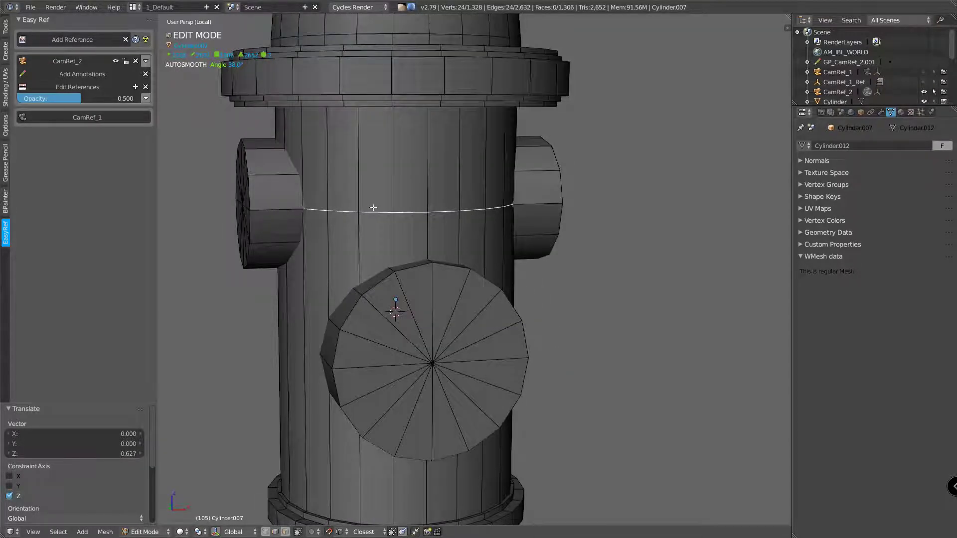
Add a second loop cut above the first and snap it vertically to the side outlet's next higher edge.
{"action": "middle_click_drag", "start_coordinate": [372, 207], "coordinate": [359, 201]}
{"action": "key", "text": "ctrl+r"}
{"action": "left_click", "coordinate": [351, 198]}
{"action": "right_click", "coordinate": [331, 187]}
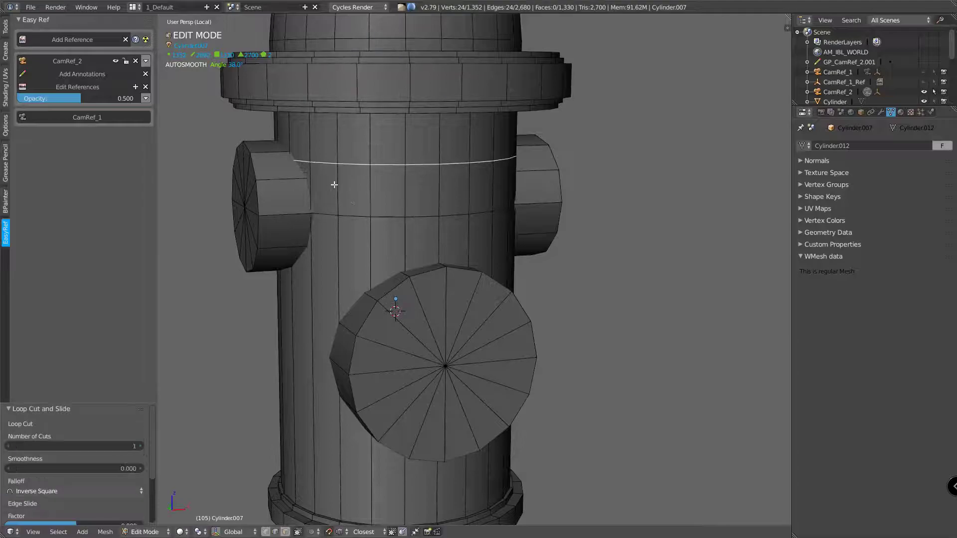
{"action": "key", "text": "g"}
{"action": "key", "text": "z"}
{"action": "left_click", "coordinate": [289, 179]}
{"action": "middle_click_drag", "start_coordinate": [306, 225], "coordinate": [328, 207]}
Add another loop cut to the body and snap it vertically to the side outlet edge just below its middle.
{"action": "key", "text": "ctrl+r"}
{"action": "left_click", "coordinate": [358, 256]}
{"action": "right_click", "coordinate": [347, 233]}
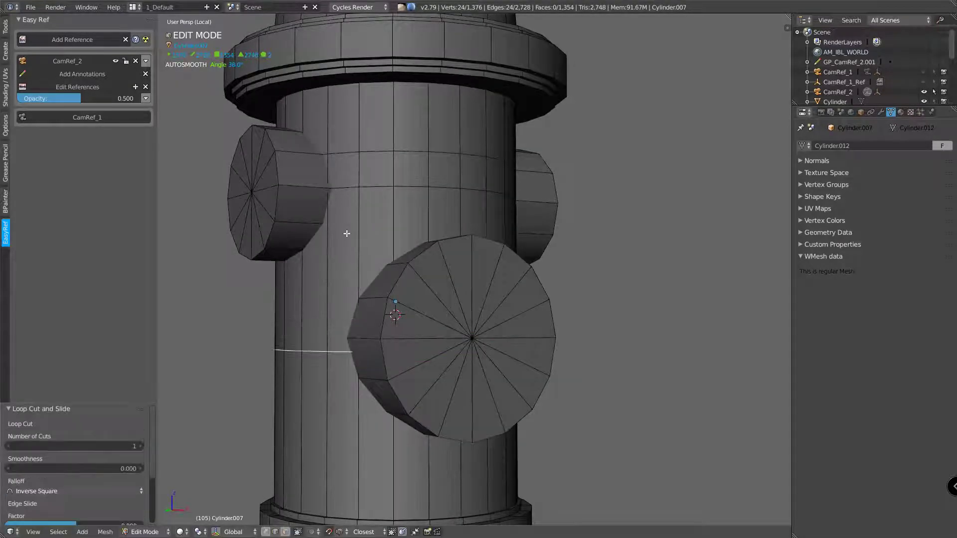
{"action": "key", "text": "g"}
{"action": "key", "text": "z"}
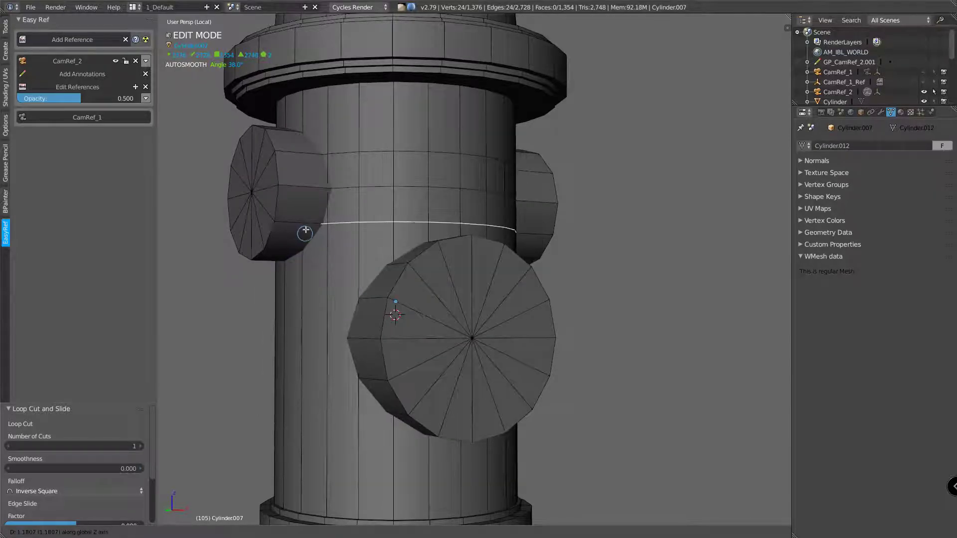
{"action": "left_click", "coordinate": [341, 245]}
{"action": "middle_click_drag", "start_coordinate": [341, 245], "coordinate": [433, 299]}
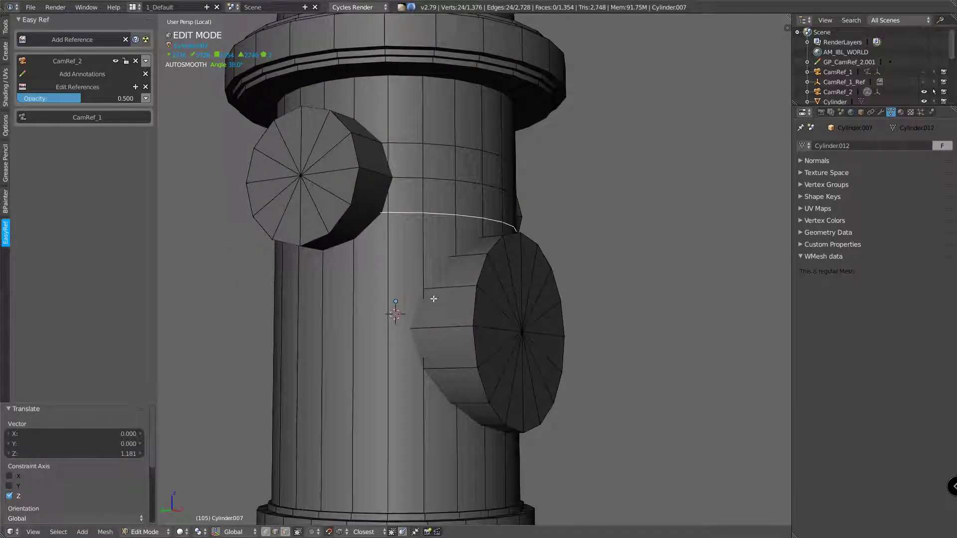
Add a loop cut to the lower body and snap it vertically to the front outlet's middle edge.
{"action": "key", "text": "ctrl+r"}
{"action": "left_click", "coordinate": [368, 330]}
{"action": "right_click", "coordinate": [369, 327]}
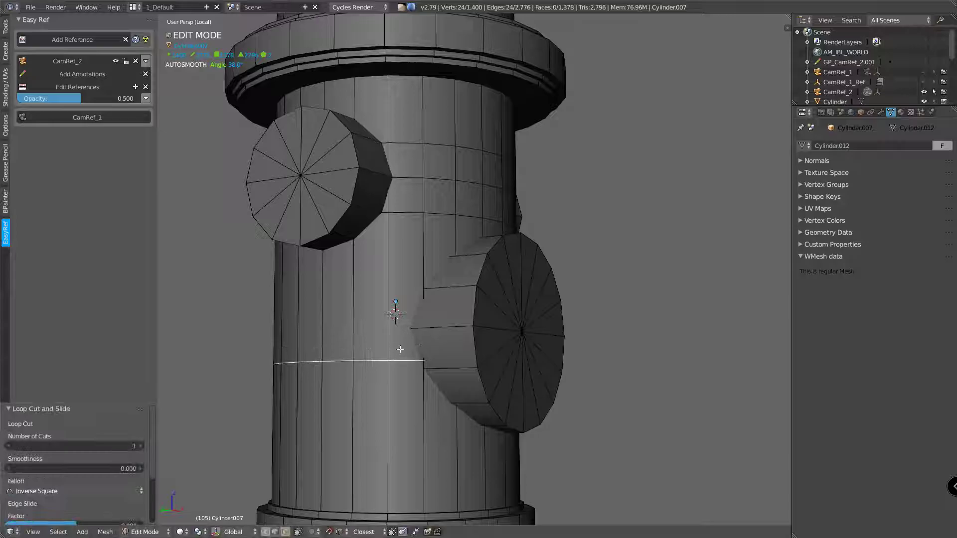
{"action": "key", "text": "g"}
{"action": "key", "text": "z"}
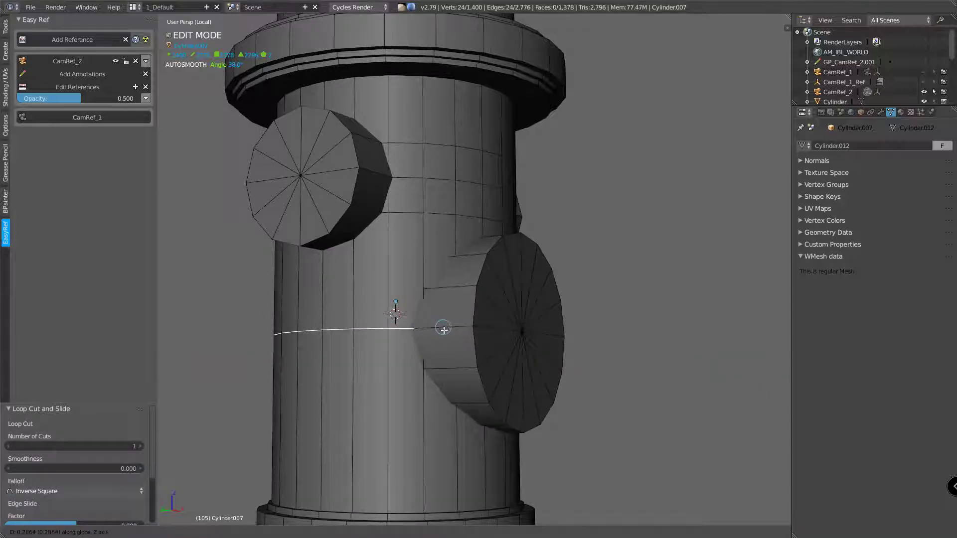
{"action": "left_click", "coordinate": [444, 329]}
{"action": "middle_click_drag", "start_coordinate": [442, 329], "coordinate": [441, 342]}
Add a loop cut above the front outlet's middle loop and snap it vertically to the outlet's next higher edge.
{"action": "key", "text": "ctrl+r"}
{"action": "left_click", "coordinate": [394, 316]}
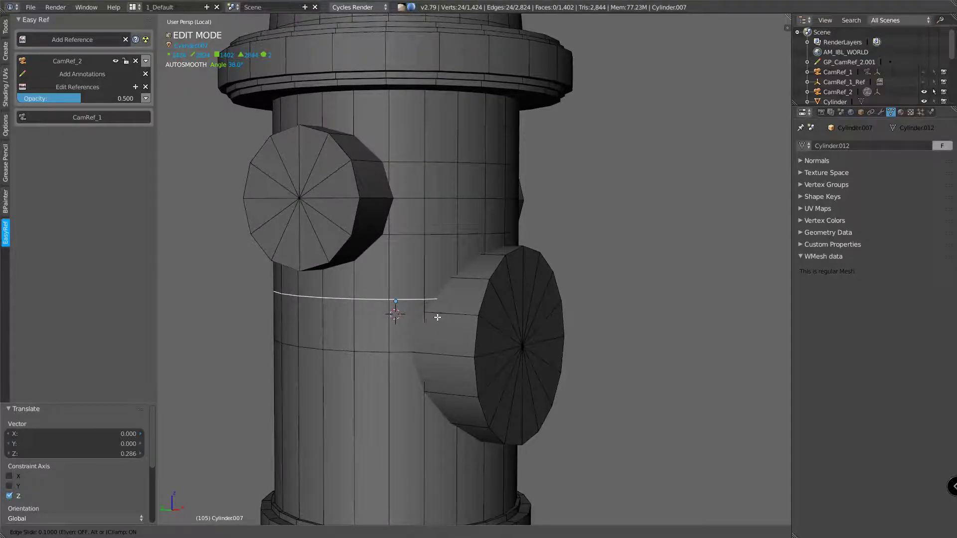
{"action": "left_click", "coordinate": [431, 324]}
{"action": "key", "text": "g"}
{"action": "key", "text": "z"}
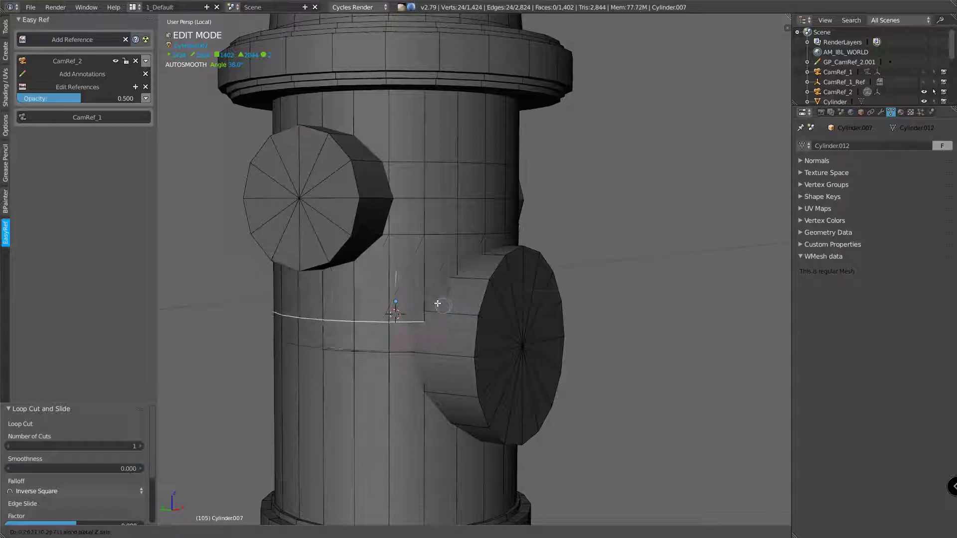
{"action": "left_click", "coordinate": [430, 332]}
{"action": "middle_click_drag", "start_coordinate": [429, 332], "coordinate": [405, 349]}
Add a loop cut below, snap it vertically to the front outlet edge just under its middle, and return to object mode.
{"action": "key", "text": "ctrl+r"}
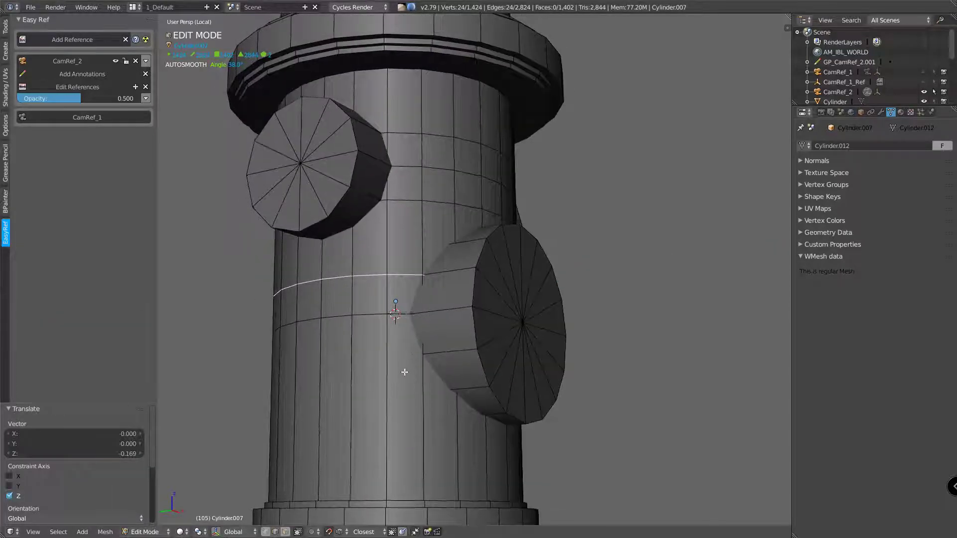
{"action": "left_click", "coordinate": [404, 372]}
{"action": "left_click", "coordinate": [424, 359]}
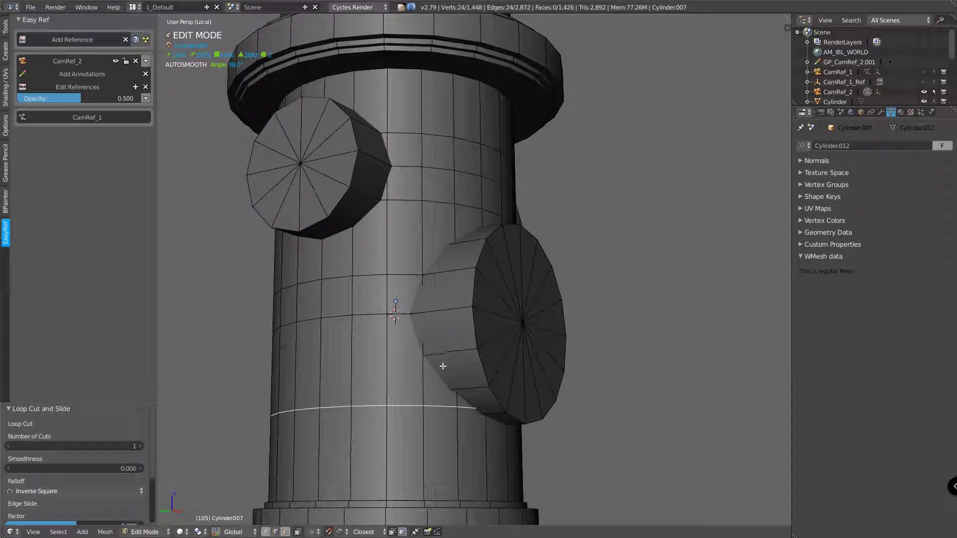
{"action": "key", "text": "g"}
{"action": "key", "text": "z"}
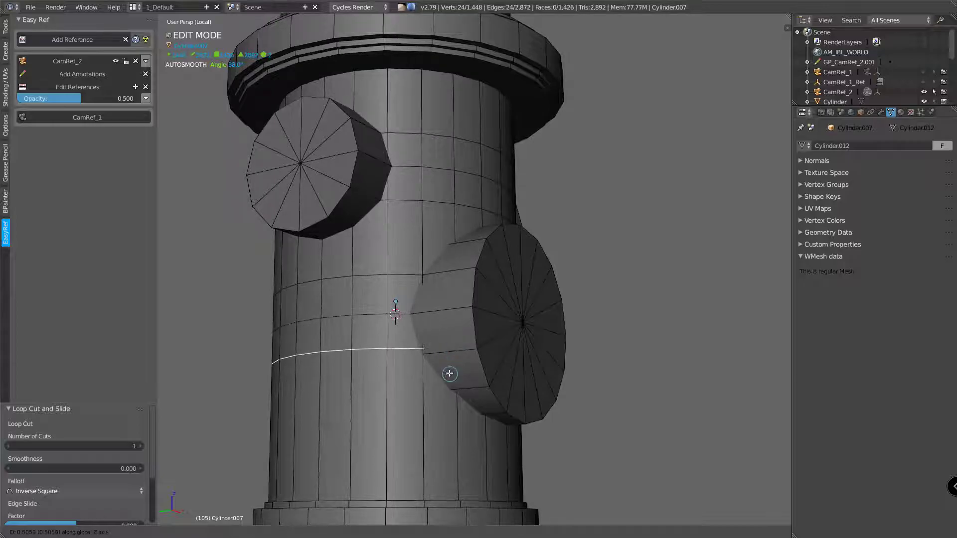
{"action": "right_click", "coordinate": [453, 354]}
{"action": "middle_click_drag", "start_coordinate": [452, 353], "coordinate": [449, 292]}
{"action": "key", "text": "g"}
{"action": "key", "text": "x"}
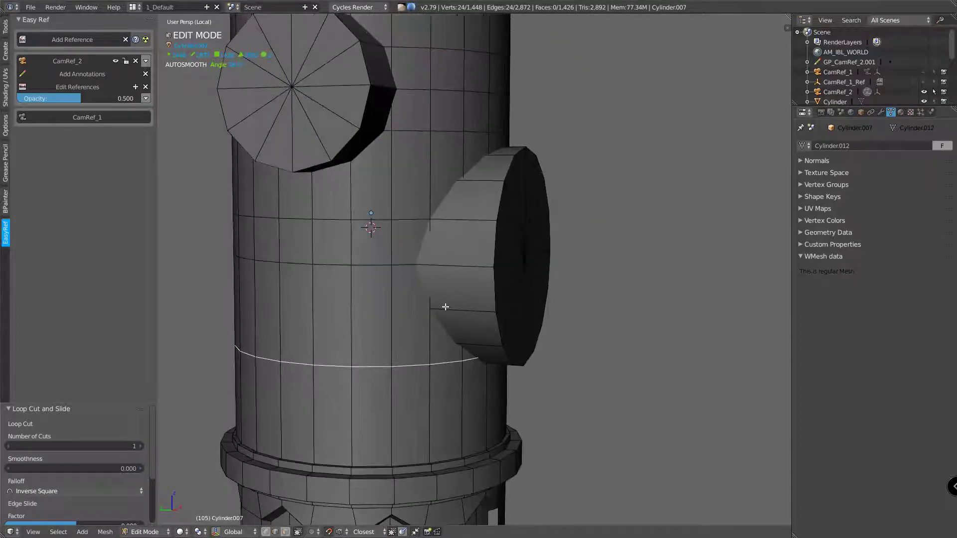
{"action": "key", "text": "z"}
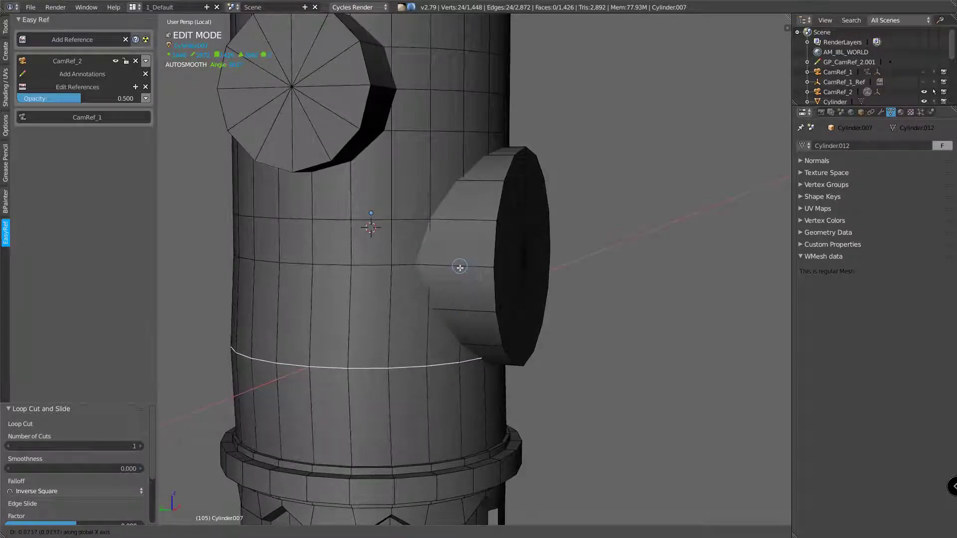
{"action": "left_click", "coordinate": [455, 313]}
{"action": "middle_click_drag", "start_coordinate": [455, 314], "coordinate": [403, 291]}
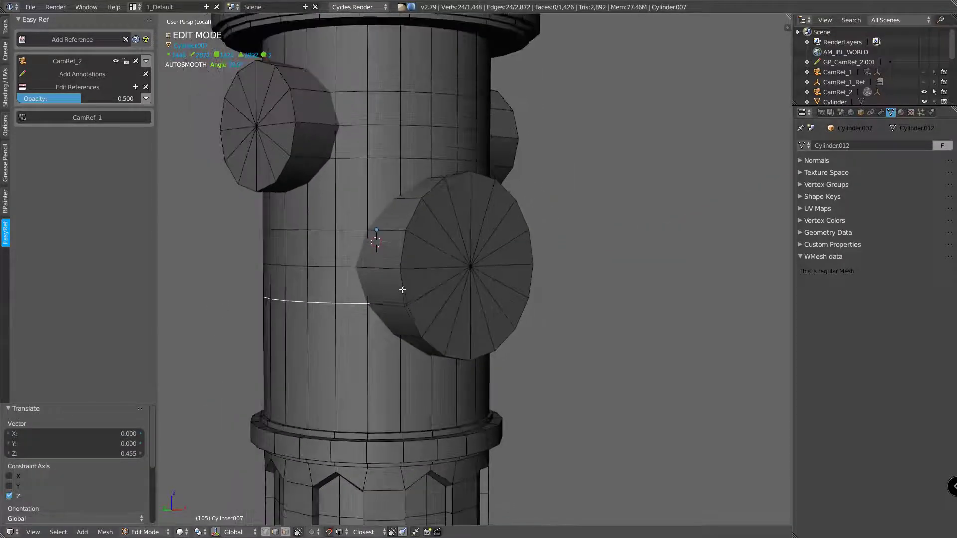
{"action": "middle_click_drag", "start_coordinate": [339, 240], "coordinate": [365, 313]}
{"action": "key", "text": "Tab"}
Select the front and side outlets and check how their edges line up with the body's new loops.
{"action": "left_click", "coordinate": [364, 260]}
{"action": "middle_click_drag", "start_coordinate": [361, 256], "coordinate": [304, 309]}
{"action": "mouse_move", "coordinate": [357, 277]}
{"action": "middle_mouse_down", "text": "shift"}
{"action": "mouse_move", "coordinate": [369, 302]}
{"action": "mouse_move", "coordinate": [441, 311]}
{"action": "mouse_move", "coordinate": [372, 281]}
{"action": "middle_mouse_up", "text": "shift"}
{"action": "right_click", "coordinate": [372, 307]}
{"action": "right_click", "coordinate": [325, 227], "text": "shift"}
{"action": "middle_click_drag", "start_coordinate": [324, 226], "coordinate": [503, 264]}
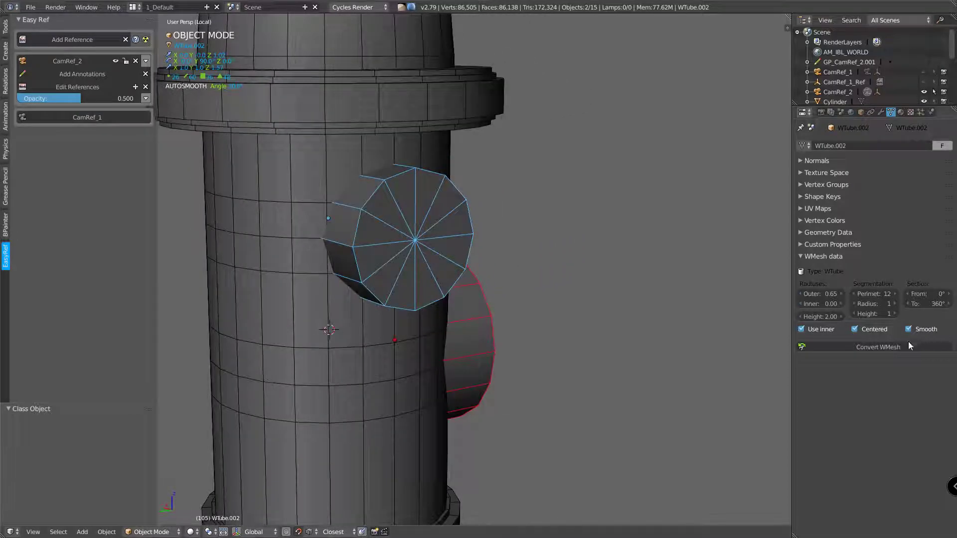
{"action": "mouse_move", "coordinate": [431, 282]}
{"action": "middle_mouse_down"}
{"action": "mouse_move", "coordinate": [425, 271]}
{"action": "mouse_move", "coordinate": [449, 284]}
{"action": "middle_mouse_up"}
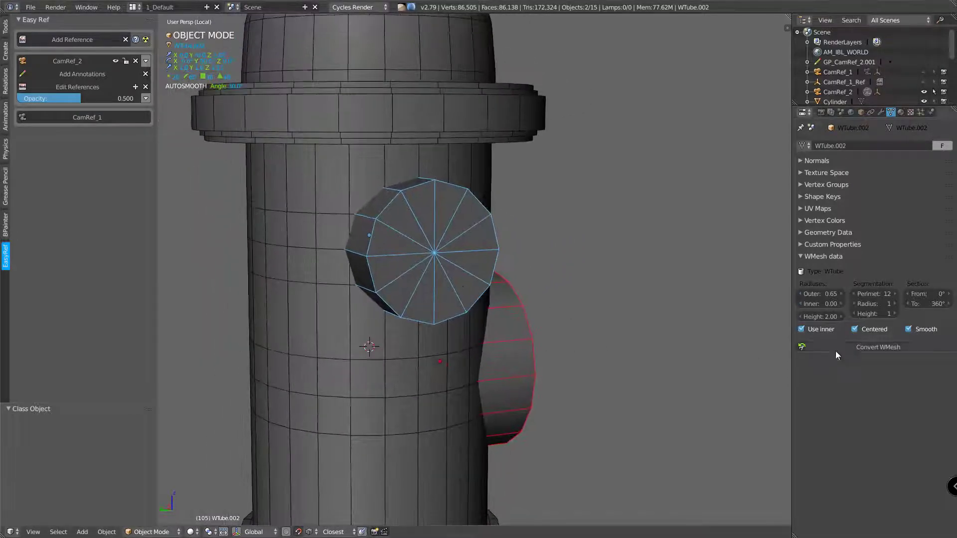
{"action": "middle_click_drag", "start_coordinate": [623, 314], "coordinate": [563, 309]}
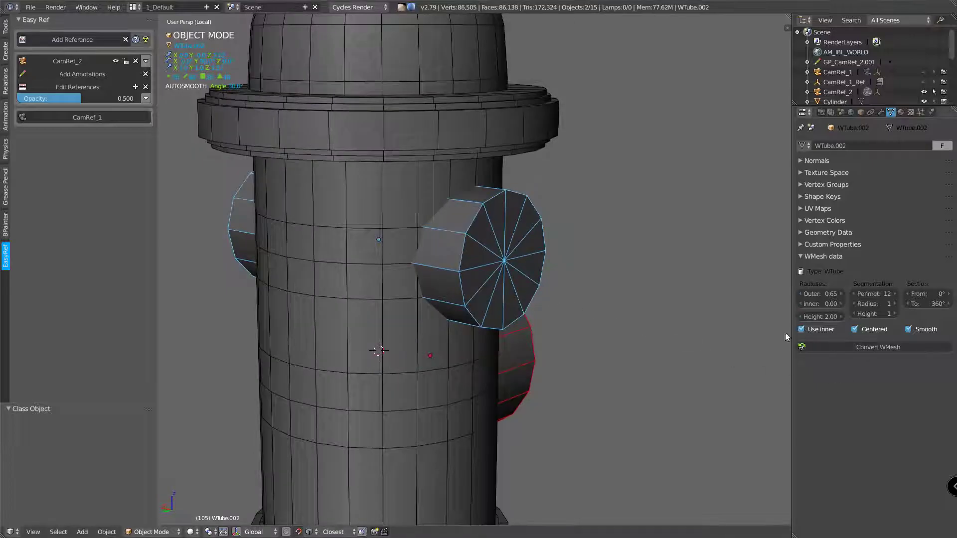
Merge the side outlet cylinders into the hydrant body with a Boolean union and apply the modifier.
{"action": "middle_click_drag", "start_coordinate": [402, 247], "coordinate": [329, 181]}
{"action": "right_click", "coordinate": [267, 240]}
{"action": "right_click", "coordinate": [331, 178], "text": "shift"}
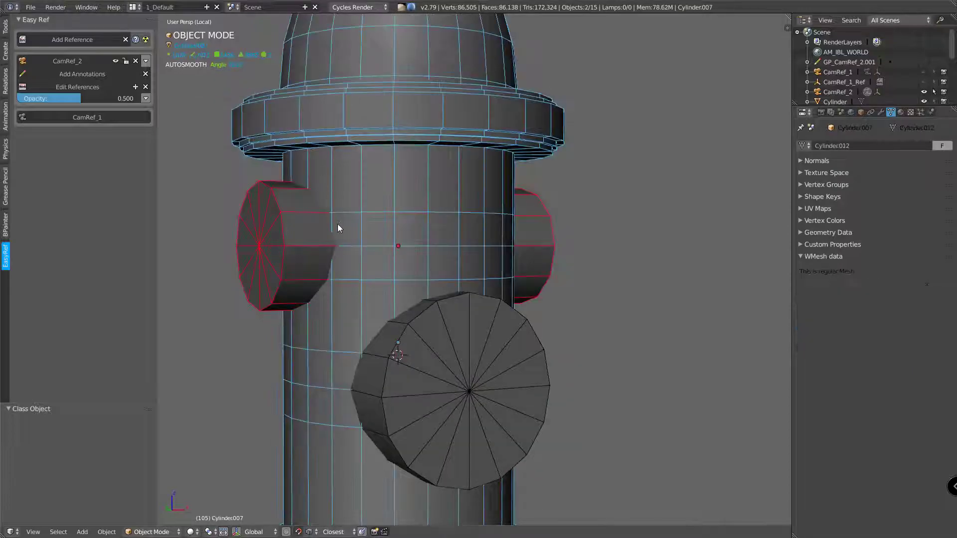
{"action": "key", "text": "q"}
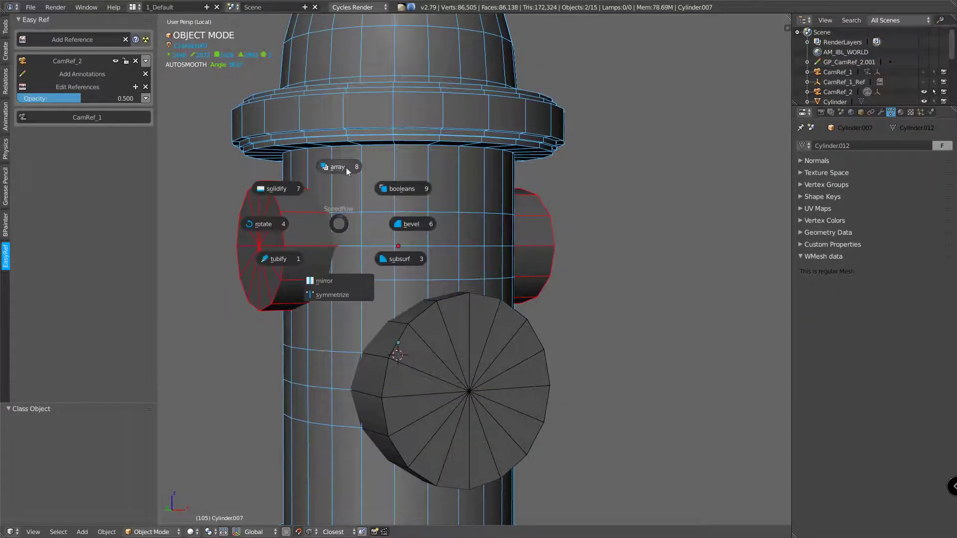
{"action": "left_click", "coordinate": [400, 189]}
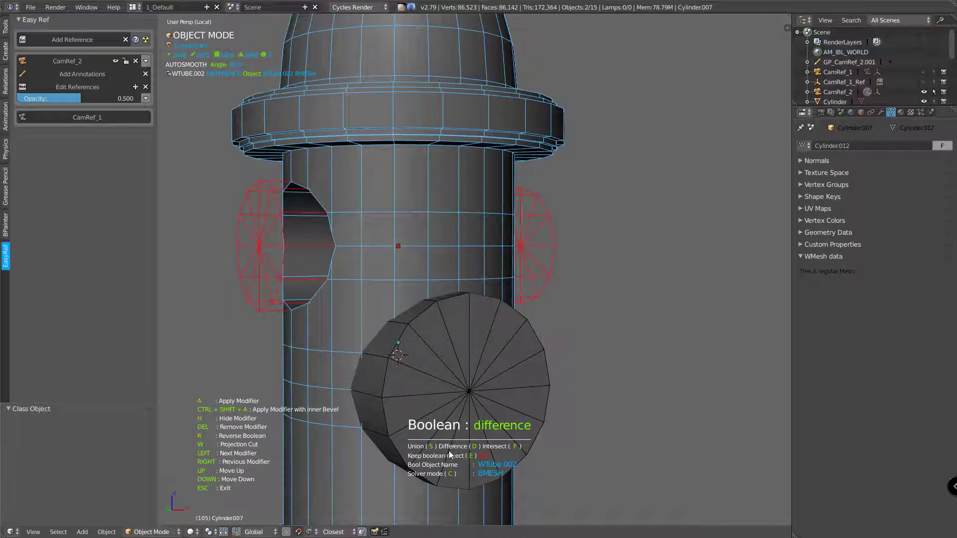
{"action": "key", "text": "s"}
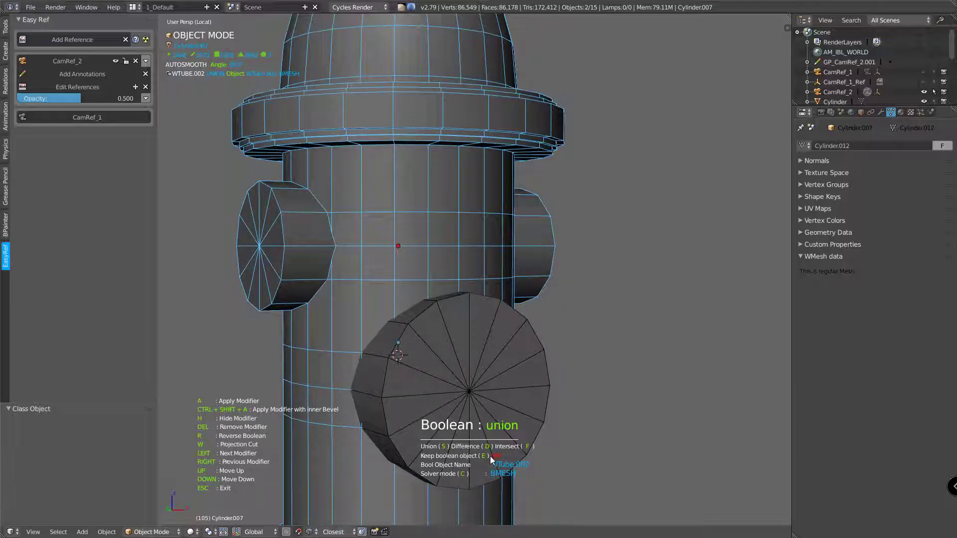
{"action": "key", "text": "a"}
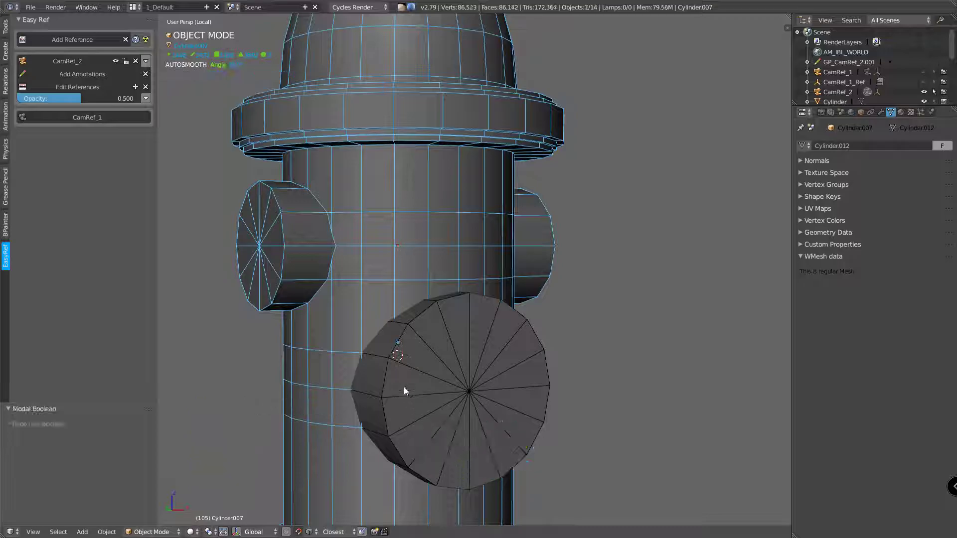
Merge the front outlet cylinder into the hydrant body with a Boolean union and apply the modifier.
{"action": "middle_click_drag", "start_coordinate": [405, 393], "coordinate": [432, 397]}
{"action": "right_click", "coordinate": [418, 398]}
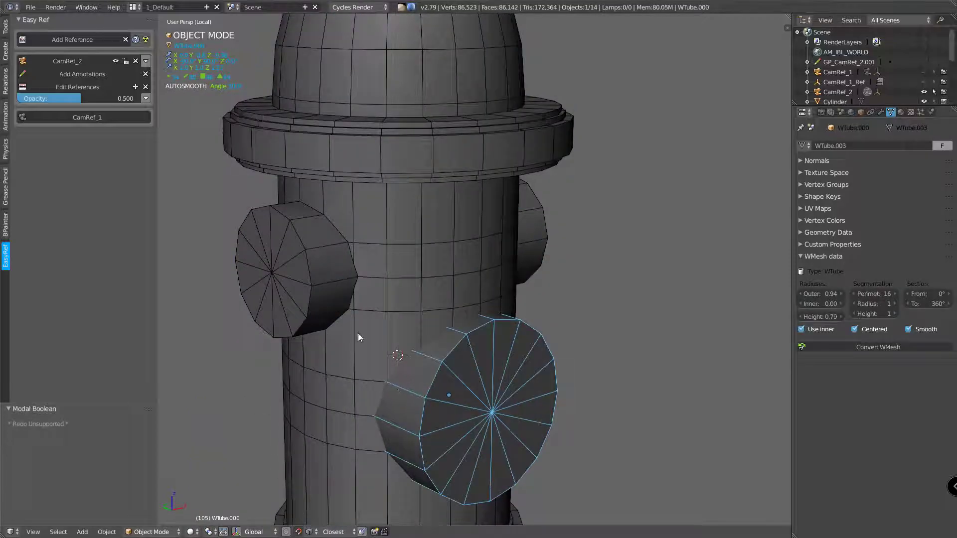
{"action": "key", "text": "XF86AudioNext"}
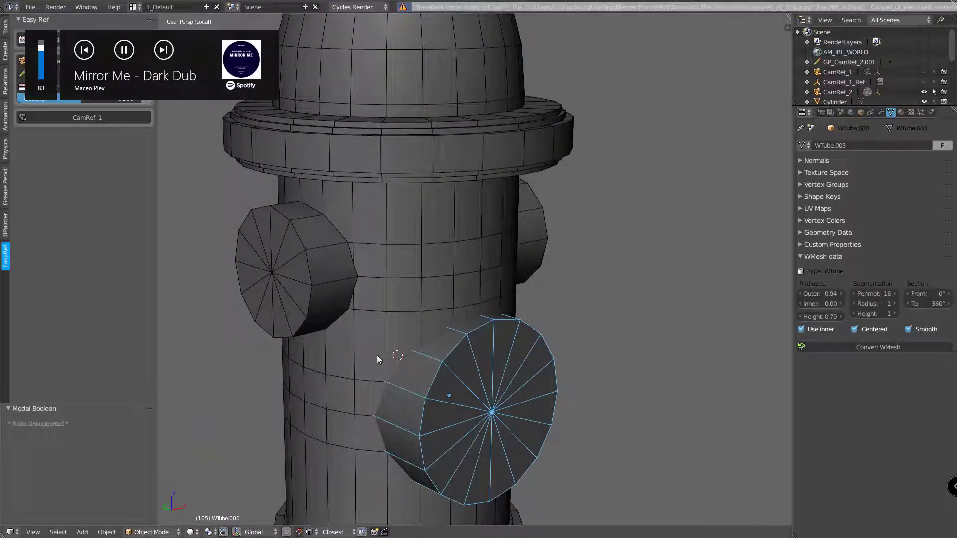
{"action": "middle_click_drag", "start_coordinate": [360, 351], "coordinate": [412, 373]}
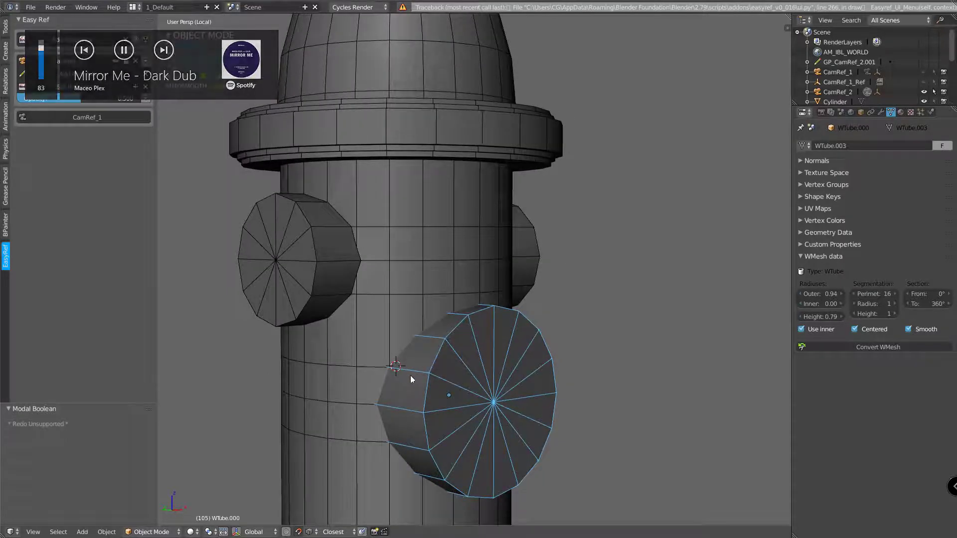
{"action": "right_click", "coordinate": [377, 375]}
{"action": "right_click", "coordinate": [433, 368]}
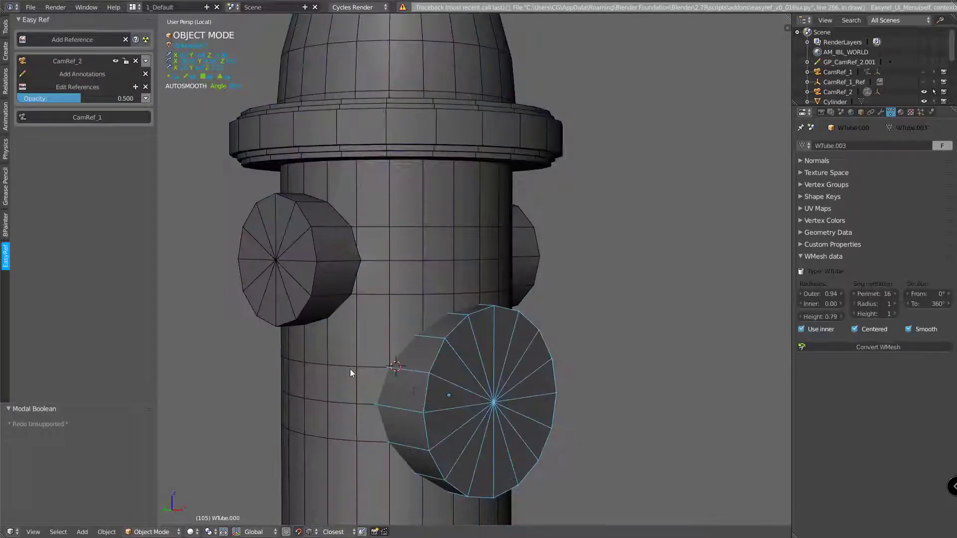
{"action": "right_click", "coordinate": [359, 421], "text": "shift"}
{"action": "key", "text": "space"}
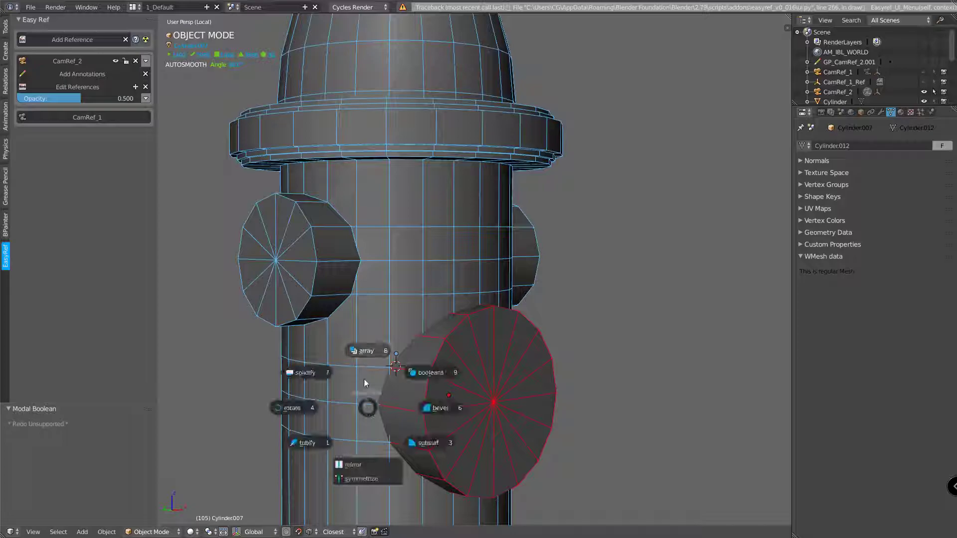
{"action": "left_click", "coordinate": [418, 370]}
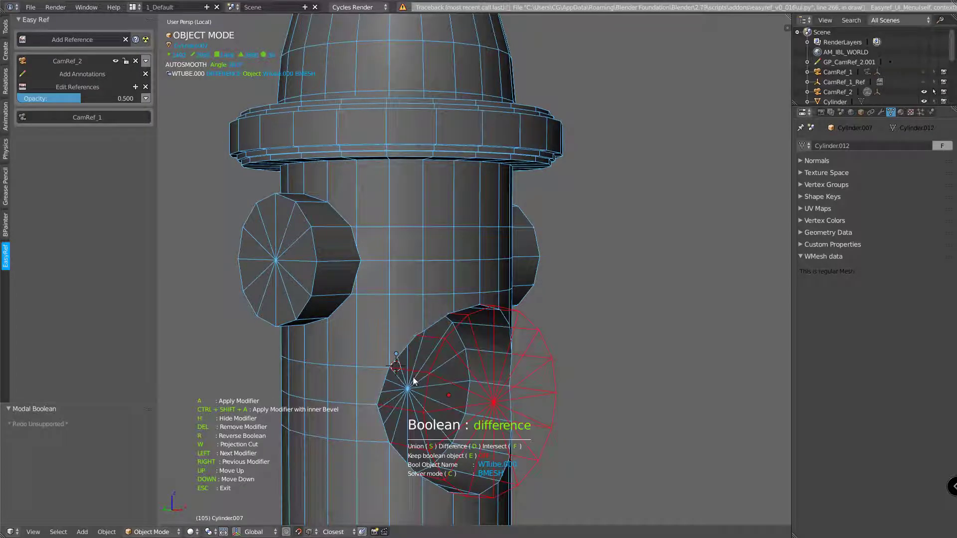
{"action": "key", "text": "s"}
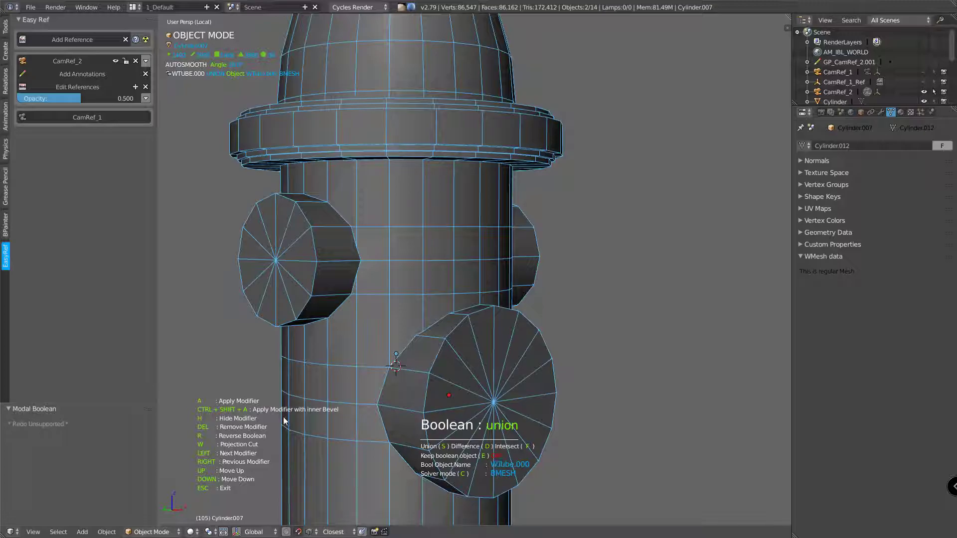
{"action": "key", "text": "a"}
Enter edit mode on the merged body, select all n-gons, and examine the faces where the outlets meet the body.
{"action": "middle_click_drag", "start_coordinate": [438, 346], "coordinate": [388, 272]}
{"action": "key", "text": "Tab"}
{"action": "mouse_move", "coordinate": [388, 271]}
{"action": "middle_mouse_down"}
{"action": "mouse_move", "coordinate": [363, 271]}
{"action": "mouse_move", "coordinate": [378, 271]}
{"action": "middle_mouse_up"}
{"action": "key", "text": "Tab"}
{"action": "left_click", "coordinate": [303, 269]}
{"action": "middle_click_drag", "start_coordinate": [314, 268], "coordinate": [393, 266], "text": "ctrl"}
{"action": "middle_click_drag", "start_coordinate": [393, 267], "coordinate": [432, 258]}
{"action": "middle_click_drag", "start_coordinate": [432, 258], "coordinate": [445, 305], "text": "ctrl"}
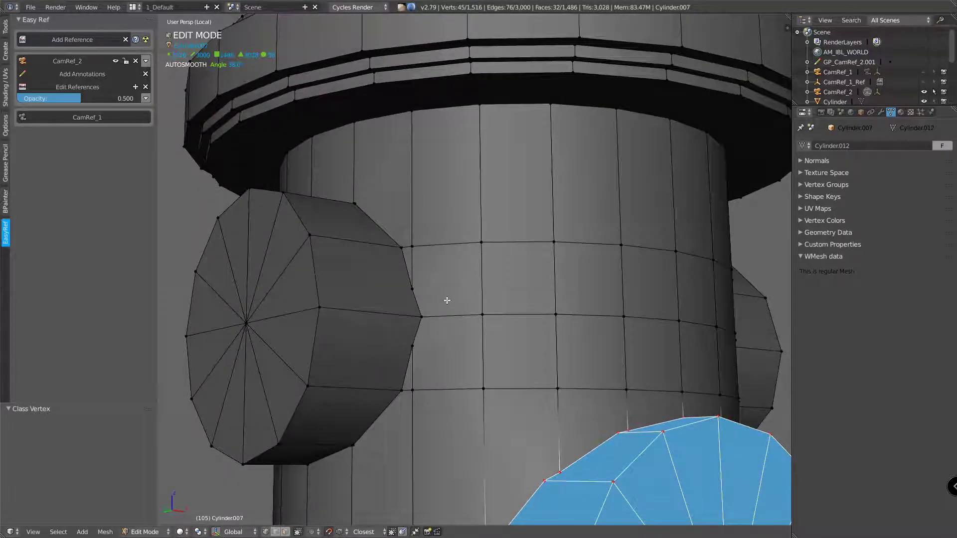
{"action": "key", "text": "q"}
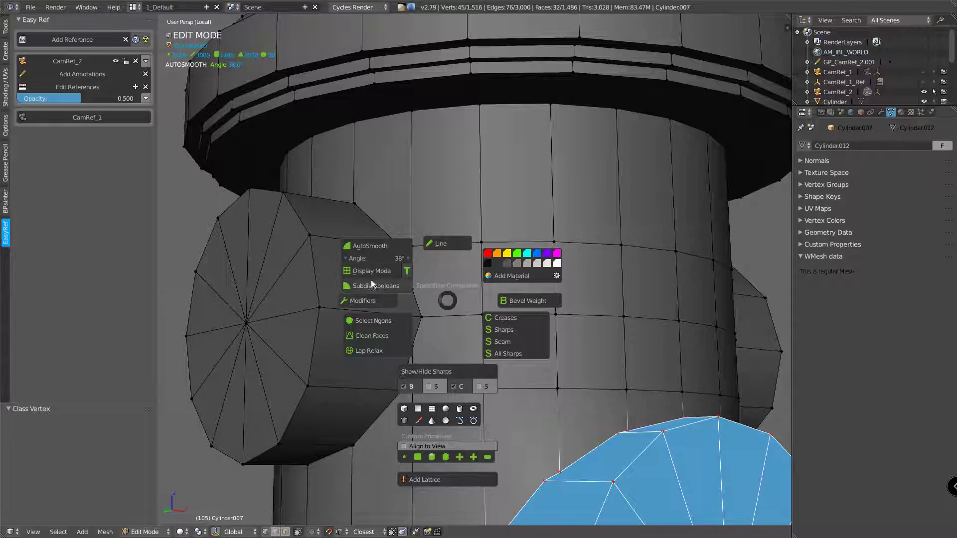
{"action": "left_click", "coordinate": [378, 318]}
{"action": "middle_click_drag", "start_coordinate": [429, 279], "coordinate": [515, 336]}
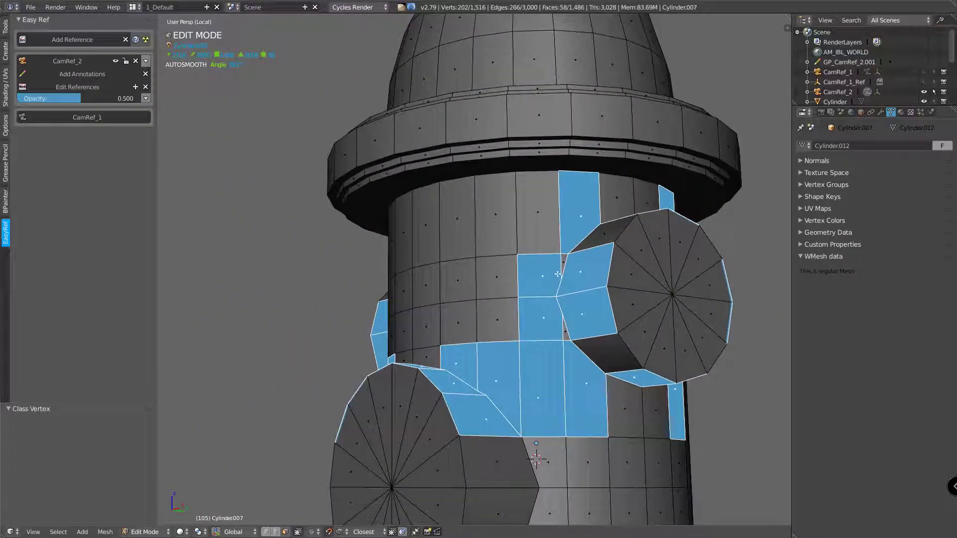
{"action": "middle_click_drag", "start_coordinate": [565, 318], "coordinate": [472, 306]}
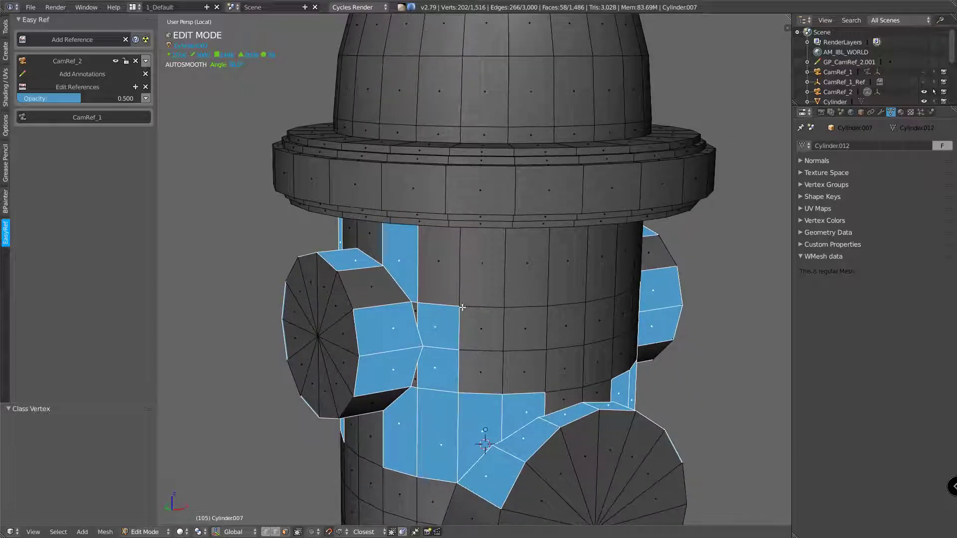
{"action": "middle_click_drag", "start_coordinate": [392, 288], "coordinate": [410, 302]}
{"action": "scroll", "coordinate": [423, 298], "scroll_direction": "up", "scroll_amount": 1}
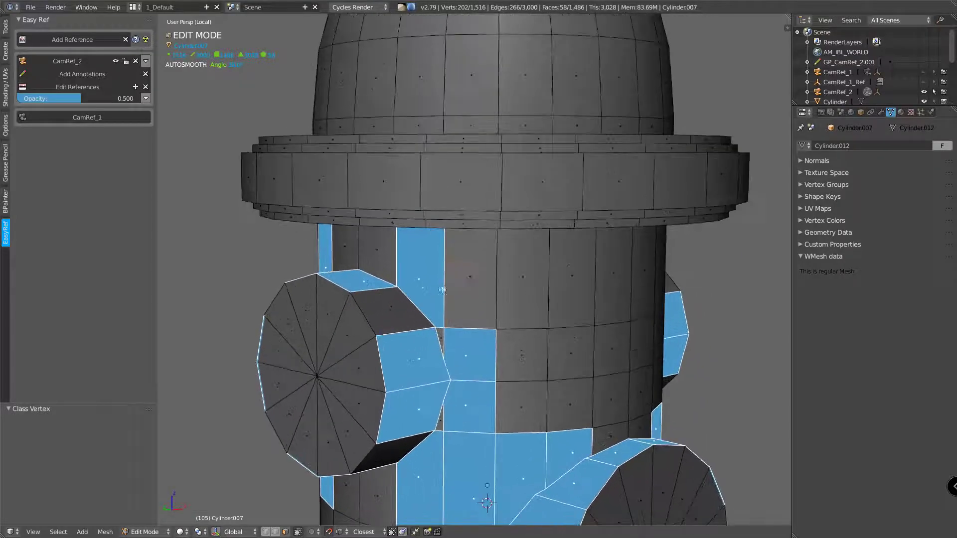
Switch to vertex selection and set the snapping mode to Vertex.
{"action": "key", "text": "Tab"}
{"action": "left_click", "coordinate": [289, 302]}
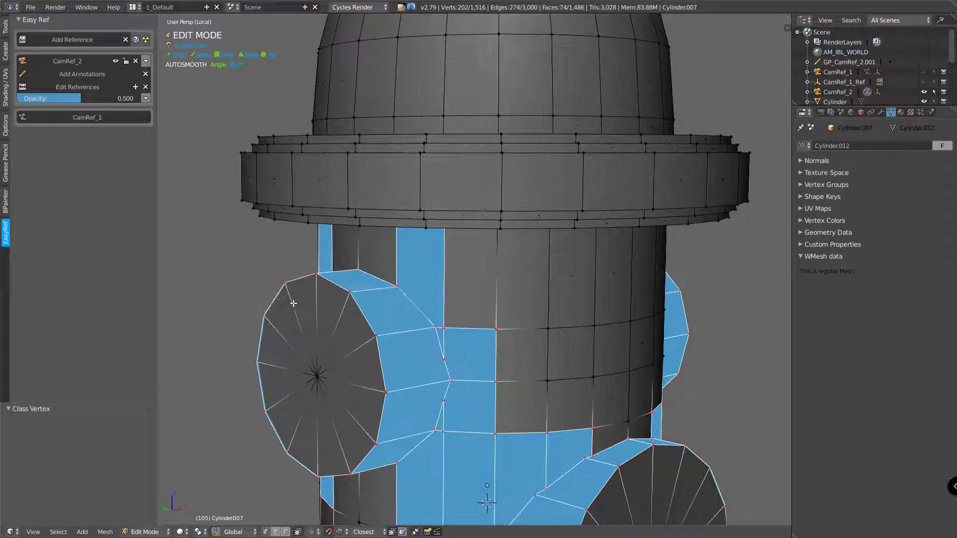
{"action": "scroll", "coordinate": [368, 308], "scroll_direction": "up", "scroll_amount": 2}
{"action": "middle_click_drag", "start_coordinate": [465, 316], "coordinate": [421, 294], "text": "shift"}
{"action": "key", "text": "shift+s"}
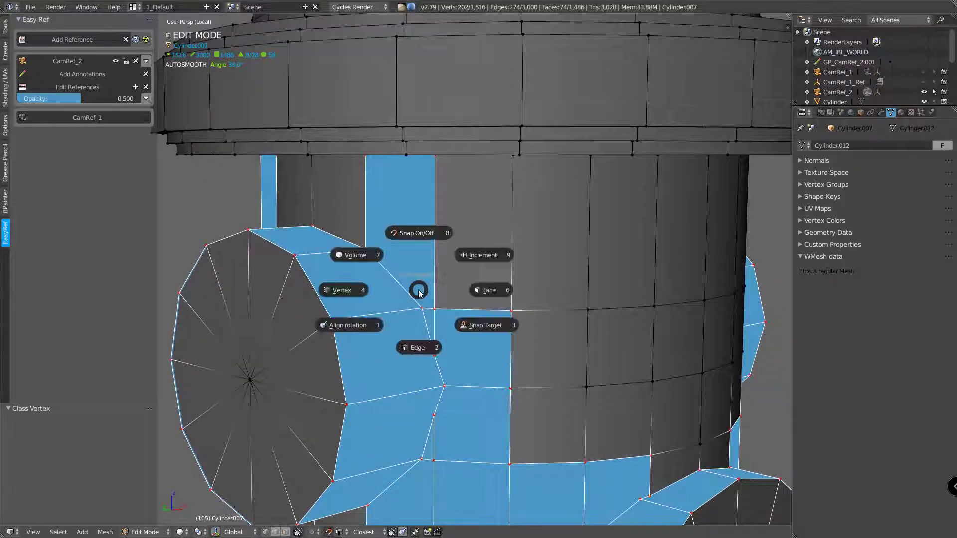
{"action": "left_click", "coordinate": [345, 287]}
{"action": "scroll", "coordinate": [435, 308], "scroll_direction": "up", "scroll_amount": 2}
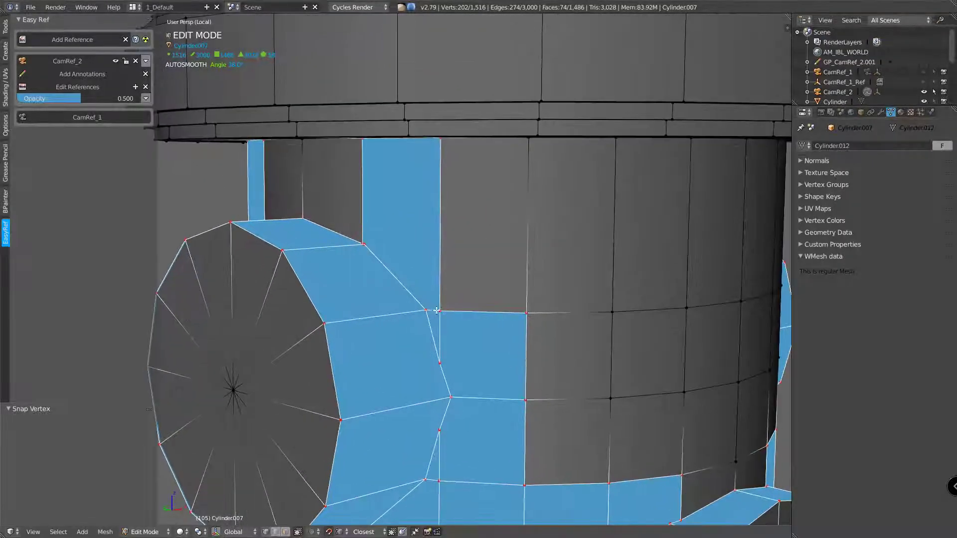
Snap the stray body vertex beside the side outlet's upper front corner onto that corner so the two merge.
{"action": "right_click", "coordinate": [436, 312]}
{"action": "middle_click_drag", "start_coordinate": [418, 310], "coordinate": [438, 279]}
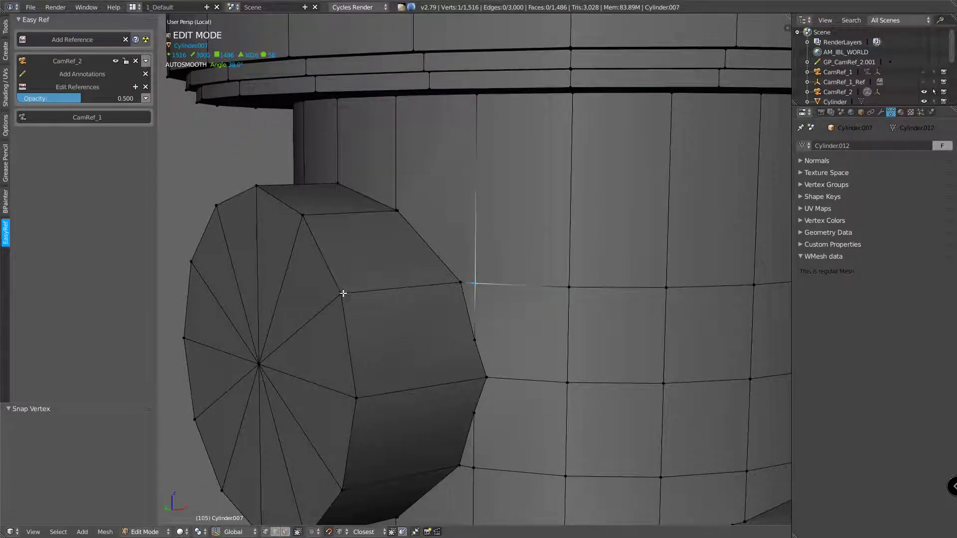
{"action": "middle_click_drag", "start_coordinate": [384, 286], "coordinate": [364, 286]}
{"action": "middle_click_drag", "start_coordinate": [432, 286], "coordinate": [456, 284]}
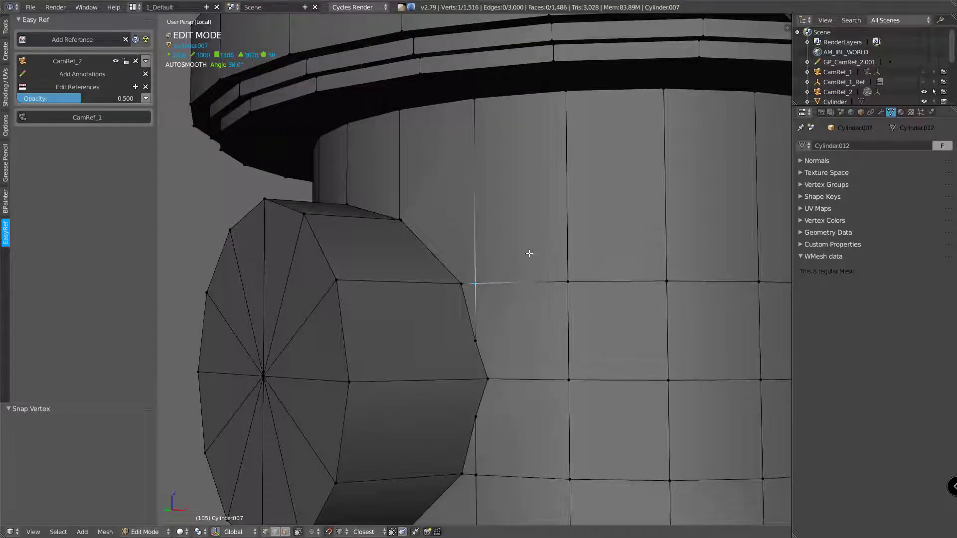
{"action": "middle_click_drag", "start_coordinate": [505, 258], "coordinate": [469, 282]}
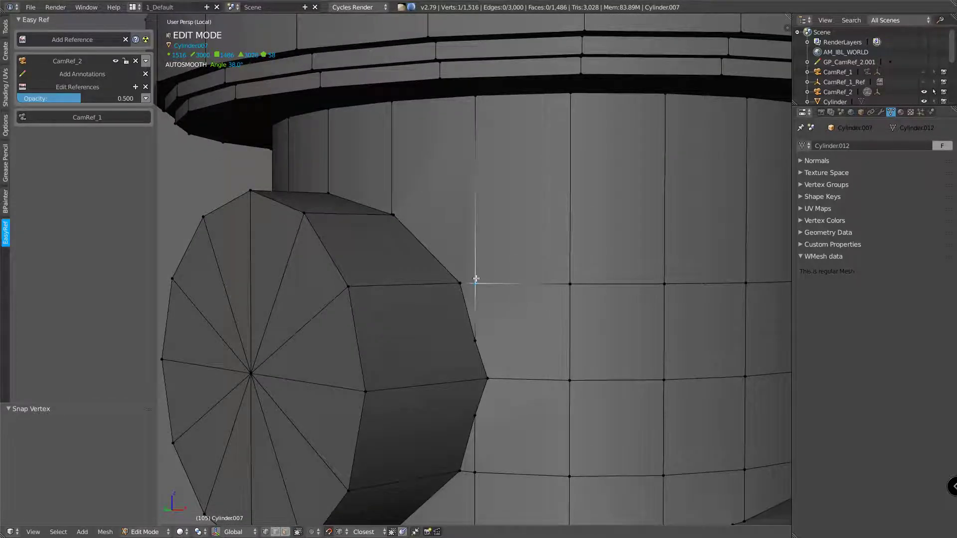
{"action": "key", "text": "g"}
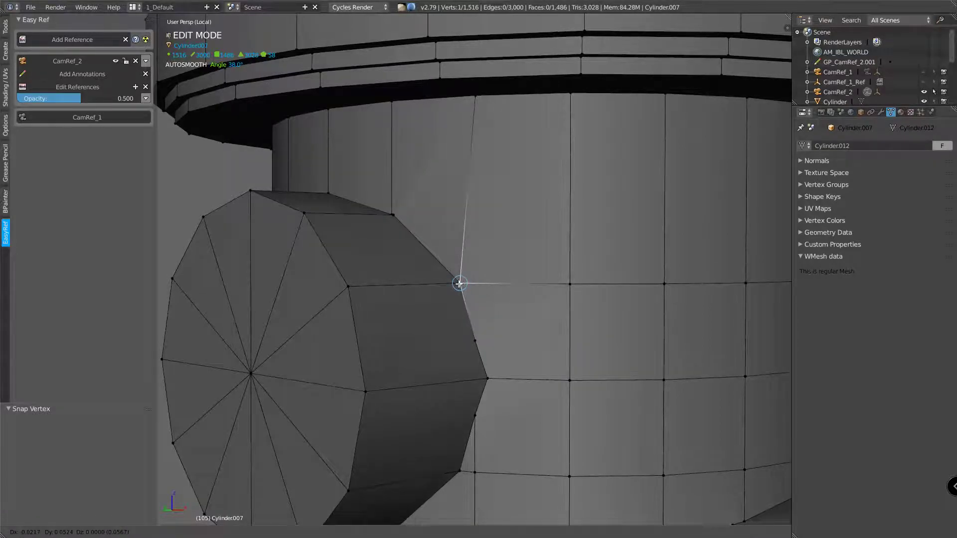
{"action": "left_click", "coordinate": [458, 283]}
{"action": "mouse_move", "coordinate": [458, 283]}
{"action": "middle_mouse_down"}
{"action": "mouse_move", "coordinate": [486, 299]}
{"action": "mouse_move", "coordinate": [458, 281]}
{"action": "middle_mouse_up"}
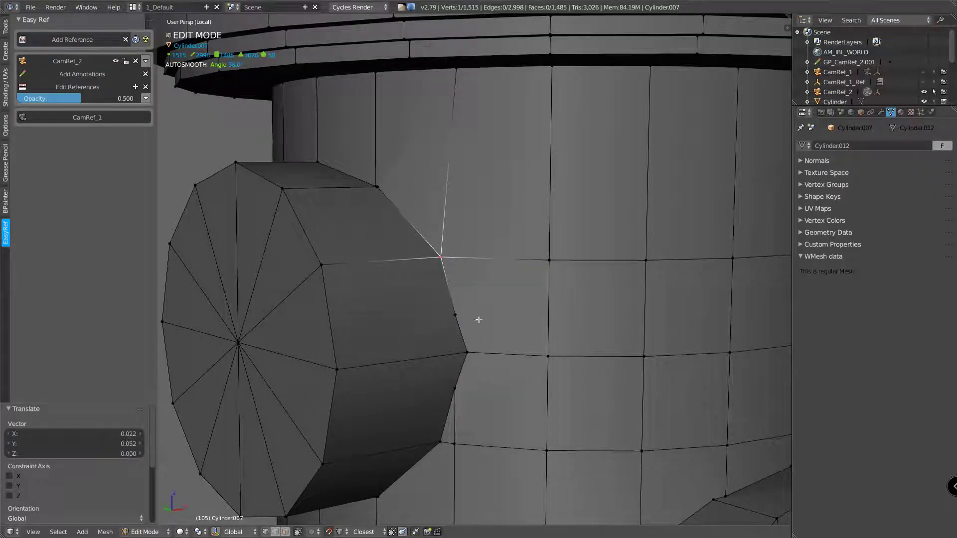
Select the whole mesh and remove doubled vertices.
{"action": "key", "text": "w"}
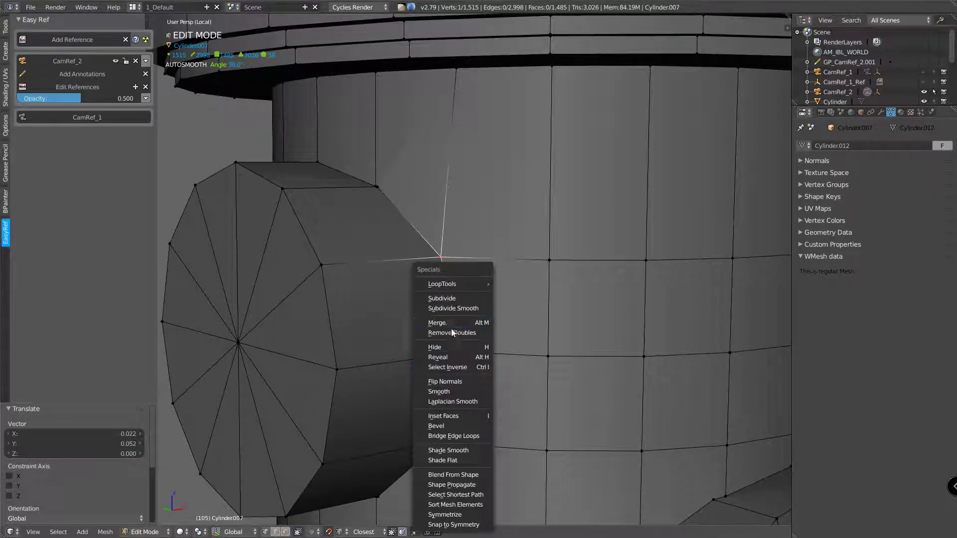
{"action": "key", "text": "Escape"}
{"action": "key", "text": "a"}
{"action": "left_click", "coordinate": [468, 324]}
{"action": "key", "text": "a"}
{"action": "left_click", "coordinate": [457, 313]}
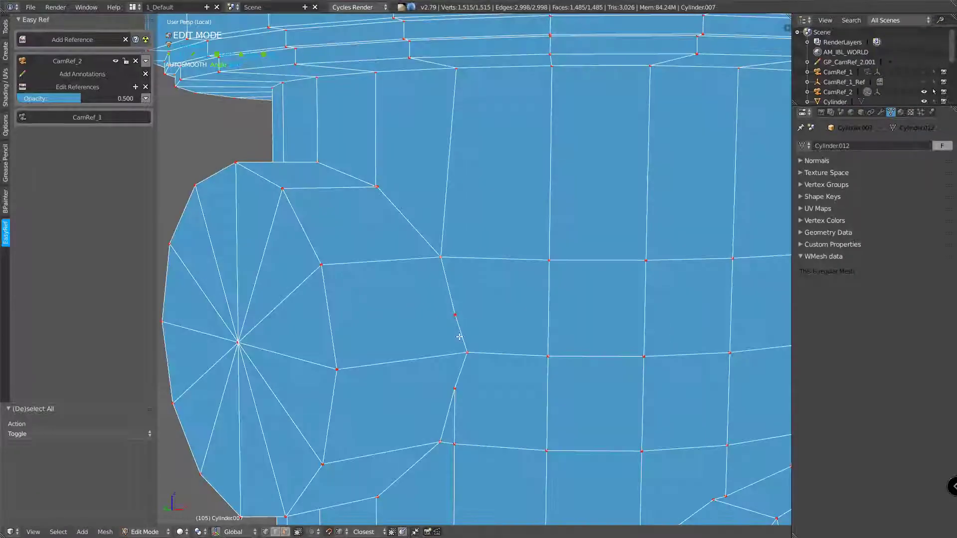
{"action": "key", "text": "w"}
{"action": "left_click", "coordinate": [453, 338]}
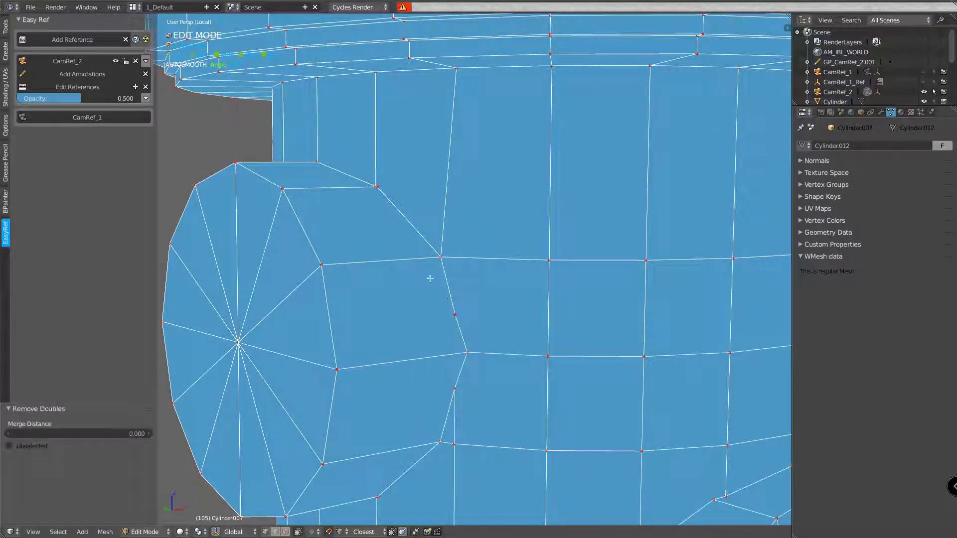
Deselect everything and snap the stray vertex on the side outlet's upper rim onto the neighbouring outlet vertex.
{"action": "scroll", "coordinate": [485, 254], "scroll_direction": "down", "scroll_amount": 8}
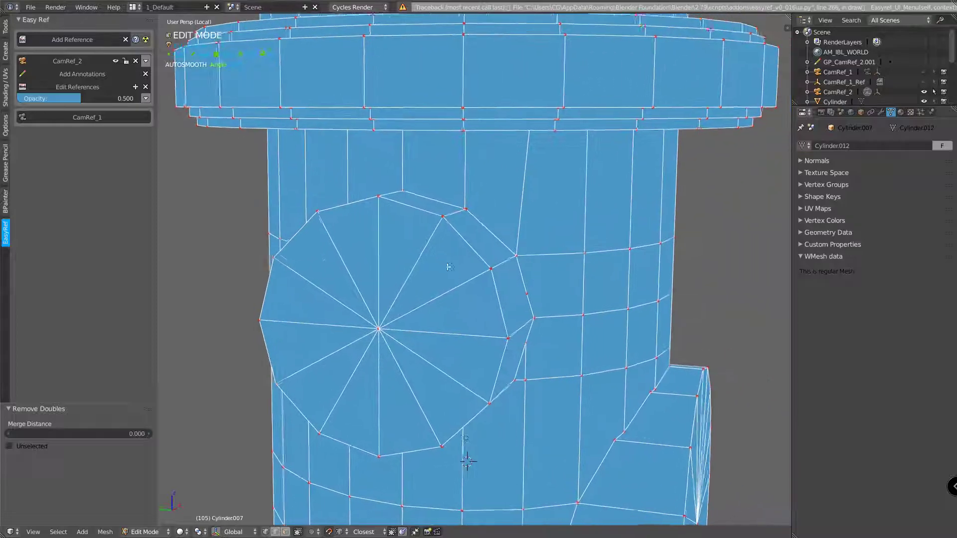
{"action": "middle_click_drag", "start_coordinate": [418, 274], "coordinate": [391, 247]}
{"action": "scroll", "coordinate": [413, 253], "scroll_direction": "down", "scroll_amount": 3}
{"action": "scroll", "coordinate": [382, 240], "scroll_direction": "up", "scroll_amount": 3}
{"action": "key", "text": "a"}
{"action": "scroll", "coordinate": [392, 245], "scroll_direction": "up", "scroll_amount": 3}
{"action": "right_click", "coordinate": [395, 235]}
{"action": "scroll", "coordinate": [395, 234], "scroll_direction": "up", "scroll_amount": 2}
{"action": "key", "text": "g"}
{"action": "left_click", "coordinate": [382, 234]}
{"action": "middle_click_drag", "start_coordinate": [382, 235], "coordinate": [367, 258]}
Snap the stray vertex at the side outlet's upper shoulder, on its back side, onto the adjacent rim vertex.
{"action": "right_click", "coordinate": [281, 222]}
{"action": "middle_click_drag", "start_coordinate": [307, 241], "coordinate": [439, 220]}
{"action": "right_click", "coordinate": [439, 220]}
{"action": "right_click", "coordinate": [441, 220]}
{"action": "key", "text": "g"}
{"action": "left_click", "coordinate": [440, 219]}
{"action": "middle_click_drag", "start_coordinate": [440, 218], "coordinate": [416, 241]}
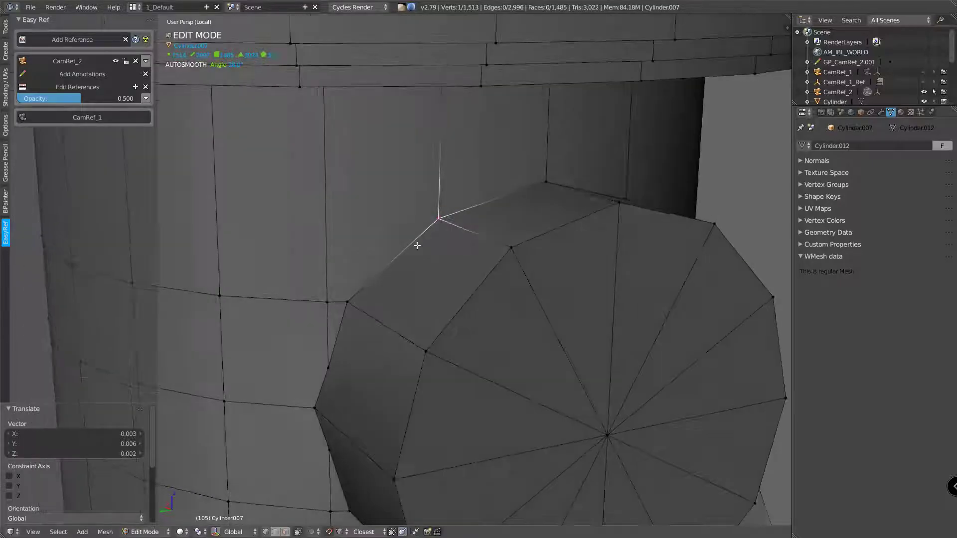
Snap the three stray vertices along the upper and middle back rim of the side outlet onto its corner vertices.
{"action": "middle_click_drag", "start_coordinate": [363, 289], "coordinate": [410, 246], "text": "shift"}
{"action": "right_click", "coordinate": [377, 254]}
{"action": "key", "text": "g"}
{"action": "left_click", "coordinate": [398, 255]}
{"action": "middle_click_drag", "start_coordinate": [369, 325], "coordinate": [406, 269]}
{"action": "right_click", "coordinate": [379, 319]}
{"action": "key", "text": "g"}
{"action": "left_click", "coordinate": [401, 257]}
{"action": "middle_click_drag", "start_coordinate": [389, 398], "coordinate": [412, 252], "text": "shift"}
{"action": "right_click", "coordinate": [405, 255]}
{"action": "key", "text": "g"}
{"action": "left_click", "coordinate": [394, 238]}
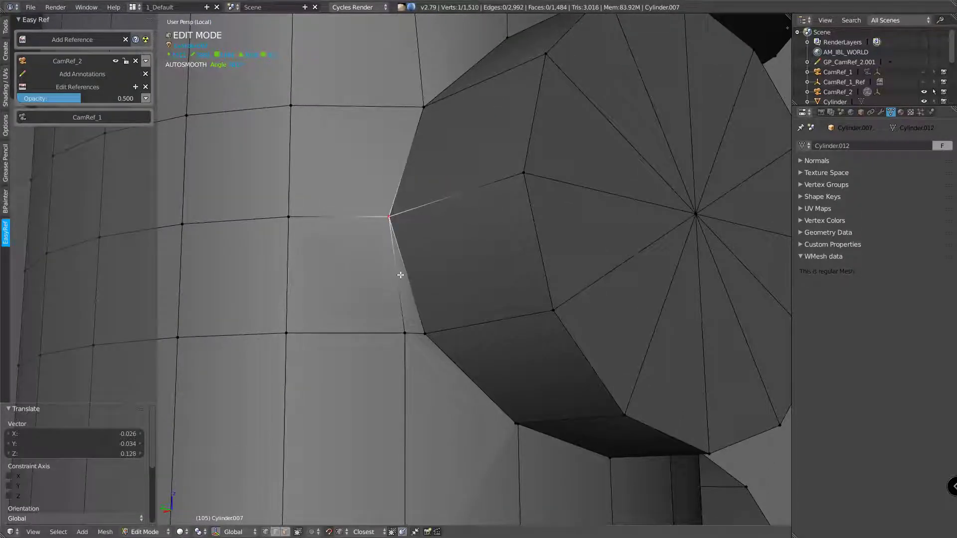
Snap the stray vertices around the side outlet's lower back corner onto the adjacent outlet vertices.
{"action": "right_click", "coordinate": [405, 334]}
{"action": "key", "text": "g"}
{"action": "left_click", "coordinate": [422, 334]}
{"action": "middle_click_drag", "start_coordinate": [455, 335], "coordinate": [393, 302]}
{"action": "right_click", "coordinate": [384, 288]}
{"action": "key", "text": "g"}
{"action": "left_click", "coordinate": [452, 297]}
Snap the three remaining stray vertices on the side outlet's front side onto neighbouring rim vertices.
{"action": "middle_click_drag", "start_coordinate": [452, 297], "coordinate": [515, 191]}
{"action": "key", "text": "g"}
{"action": "left_click", "coordinate": [474, 308]}
{"action": "key", "text": "g"}
{"action": "left_click", "coordinate": [495, 274]}
{"action": "key", "text": "g"}
{"action": "left_click", "coordinate": [536, 129]}
Snap the stray body vertex at the front outlet's upper left corner onto the outlet's corner vertex.
{"action": "middle_click_drag", "start_coordinate": [530, 141], "coordinate": [513, 257]}
{"action": "scroll", "coordinate": [513, 258], "scroll_direction": "up", "scroll_amount": 2}
{"action": "middle_click_drag", "start_coordinate": [564, 326], "coordinate": [484, 259], "text": "shift"}
{"action": "scroll", "coordinate": [493, 263], "scroll_direction": "up", "scroll_amount": 8}
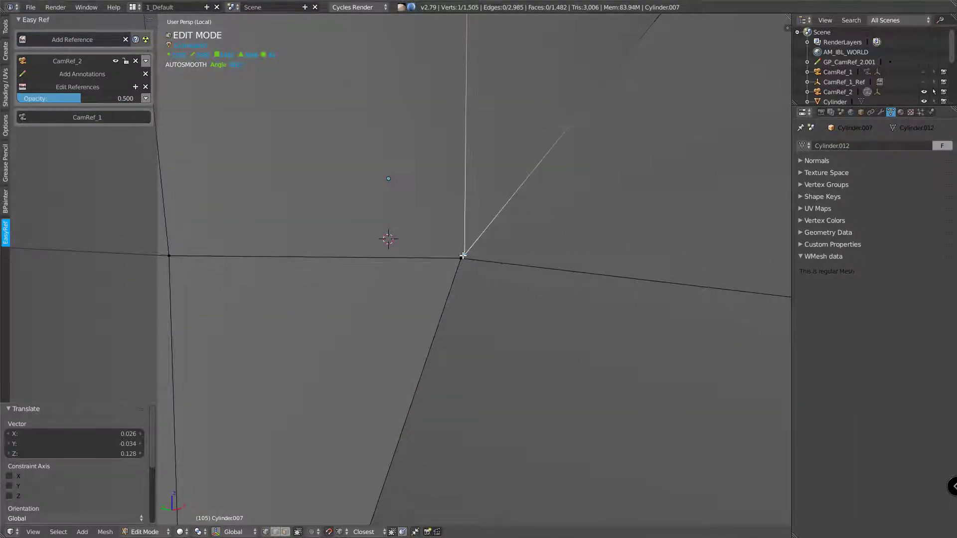
{"action": "key", "text": "g"}
{"action": "left_click", "coordinate": [462, 258]}
{"action": "scroll", "coordinate": [426, 344], "scroll_direction": "down", "scroll_amount": 7}
{"action": "middle_click_drag", "start_coordinate": [421, 338], "coordinate": [424, 256], "text": "shift"}
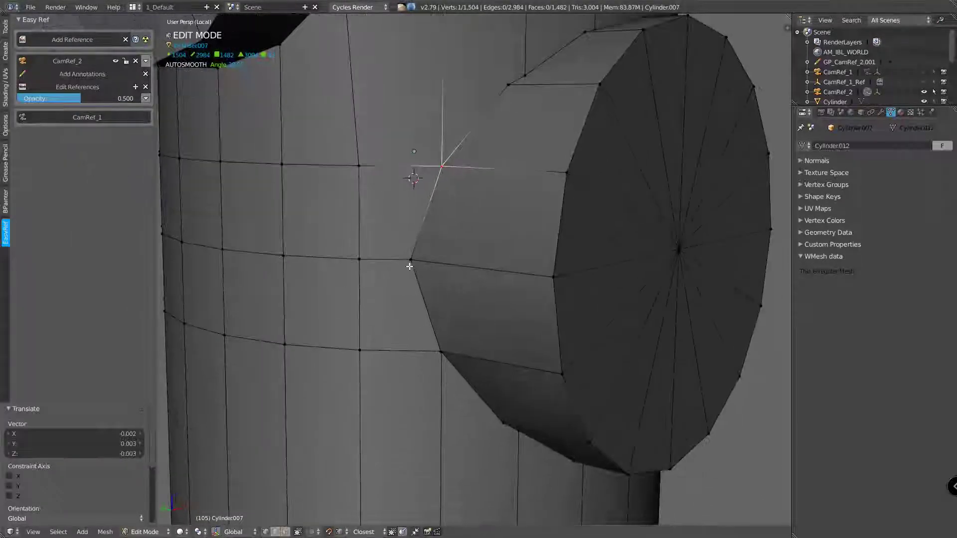
Snap the stray body vertex at the front outlet's lower left corner onto the outlet's corner vertex.
{"action": "scroll", "coordinate": [447, 328], "scroll_direction": "up", "scroll_amount": 8}
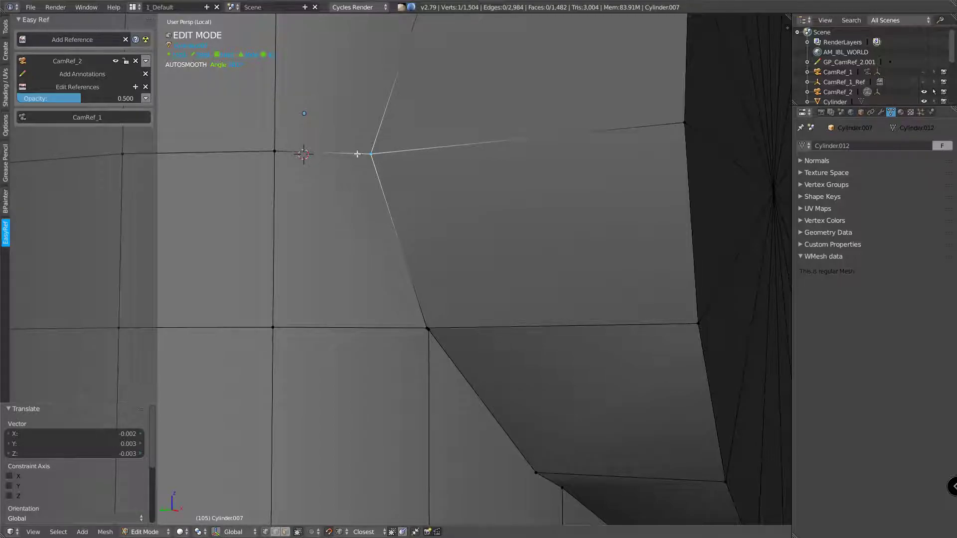
{"action": "mouse_move", "coordinate": [401, 198]}
{"action": "middle_mouse_down"}
{"action": "mouse_move", "coordinate": [425, 194]}
{"action": "mouse_move", "coordinate": [383, 168]}
{"action": "mouse_move", "coordinate": [395, 192]}
{"action": "middle_mouse_up"}
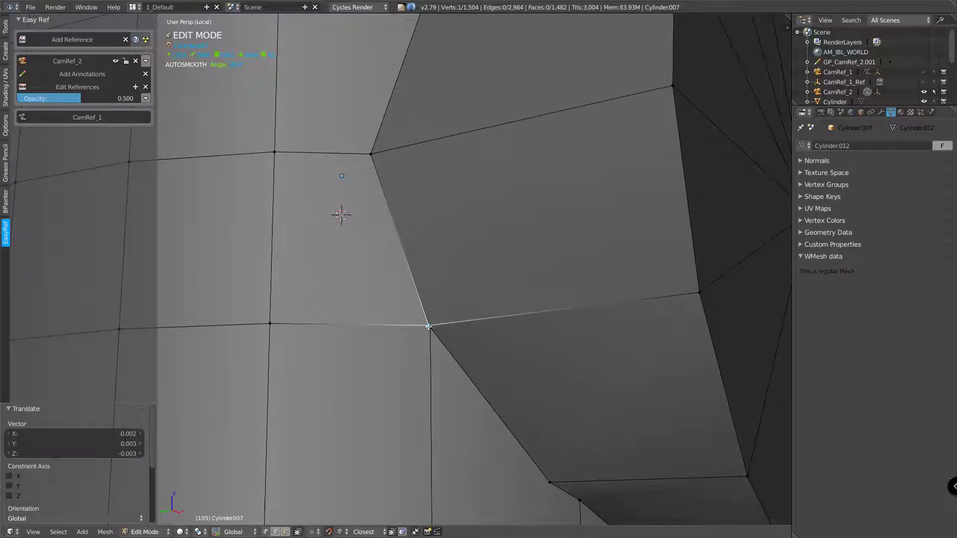
{"action": "middle_click_drag", "start_coordinate": [439, 374], "coordinate": [430, 296]}
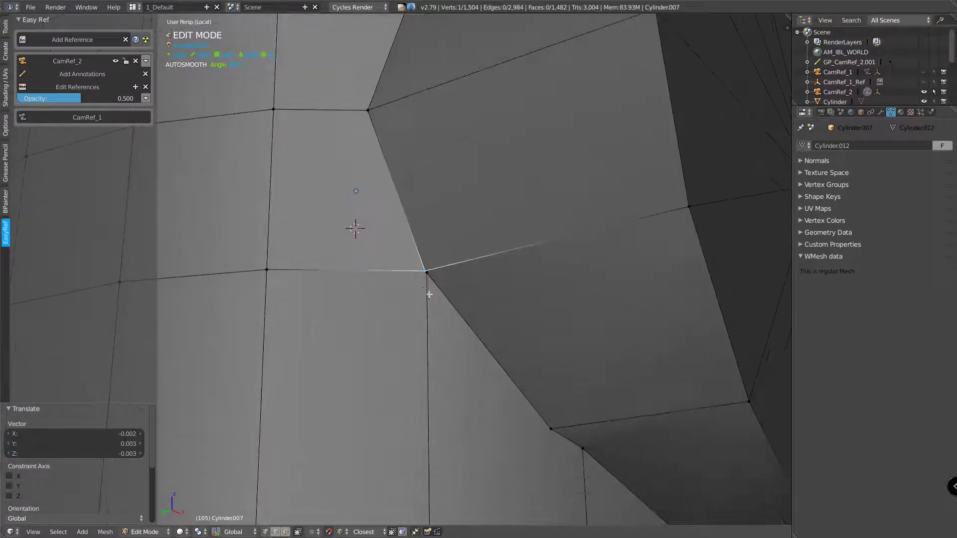
{"action": "key", "text": "g"}
{"action": "left_click", "coordinate": [432, 274]}
{"action": "middle_click_drag", "start_coordinate": [437, 299], "coordinate": [490, 319]}
{"action": "middle_click_drag", "start_coordinate": [491, 319], "coordinate": [470, 303], "text": "shift"}
Snap the next four stray vertices along the front outlet's seam onto the neighbouring outlet vertices.
{"action": "key", "text": "g"}
{"action": "left_click", "coordinate": [367, 262]}
{"action": "scroll", "coordinate": [414, 277], "scroll_direction": "down", "scroll_amount": 4}
{"action": "key", "text": "g"}
{"action": "left_click", "coordinate": [431, 301]}
{"action": "key", "text": "XF86AudioNext"}
{"action": "scroll", "coordinate": [491, 321], "scroll_direction": "up", "scroll_amount": 2}
{"action": "middle_click_drag", "start_coordinate": [568, 284], "coordinate": [511, 290], "text": "shift"}
{"action": "key", "text": "g"}
{"action": "left_click", "coordinate": [502, 280]}
{"action": "middle_click_drag", "start_coordinate": [666, 146], "coordinate": [512, 303], "text": "shift"}
{"action": "middle_click_drag", "start_coordinate": [512, 303], "coordinate": [536, 286]}
{"action": "key", "text": "g"}
{"action": "left_click", "coordinate": [466, 331]}
Snap the stray body vertex at the front outlet's lower right corner onto the outlet's corner vertex.
{"action": "middle_click_drag", "start_coordinate": [465, 331], "coordinate": [513, 236]}
{"action": "scroll", "coordinate": [523, 254], "scroll_direction": "up", "scroll_amount": 6}
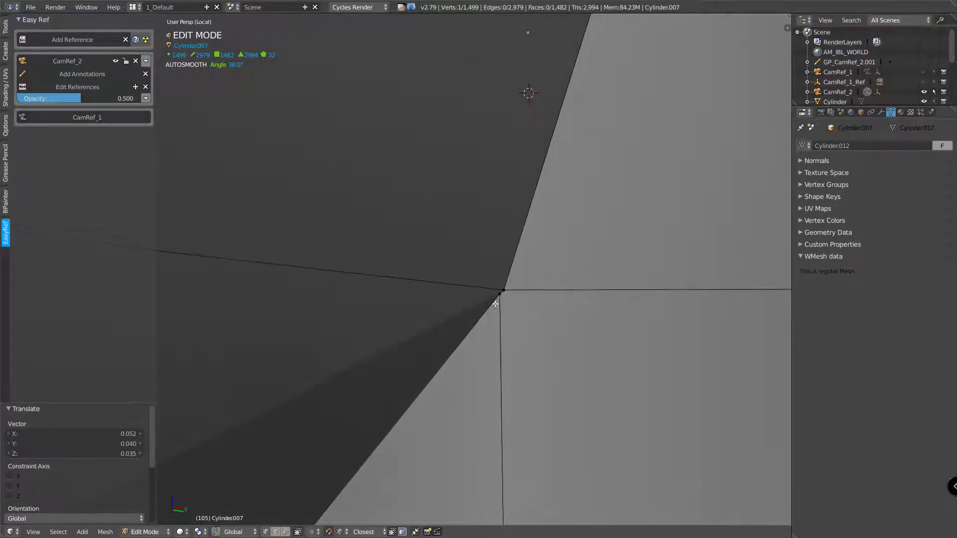
{"action": "key", "text": "g"}
{"action": "left_click", "coordinate": [503, 290]}
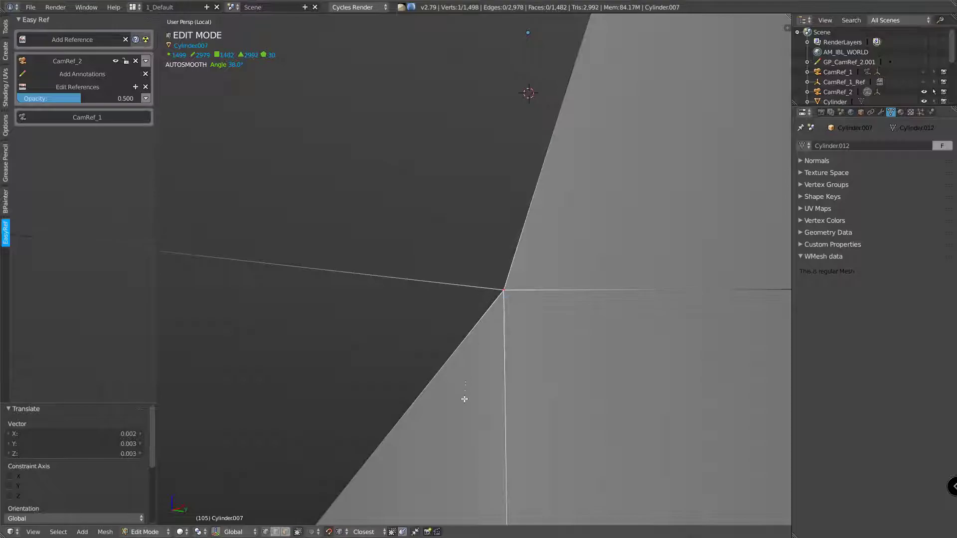
Snap the stray body vertex beside the front outlet's upper right corner onto the outlet's corner vertex.
{"action": "scroll", "coordinate": [463, 395], "scroll_direction": "down", "scroll_amount": 10}
{"action": "scroll", "coordinate": [503, 282], "scroll_direction": "down", "scroll_amount": 2}
{"action": "scroll", "coordinate": [468, 294], "scroll_direction": "up", "scroll_amount": 6}
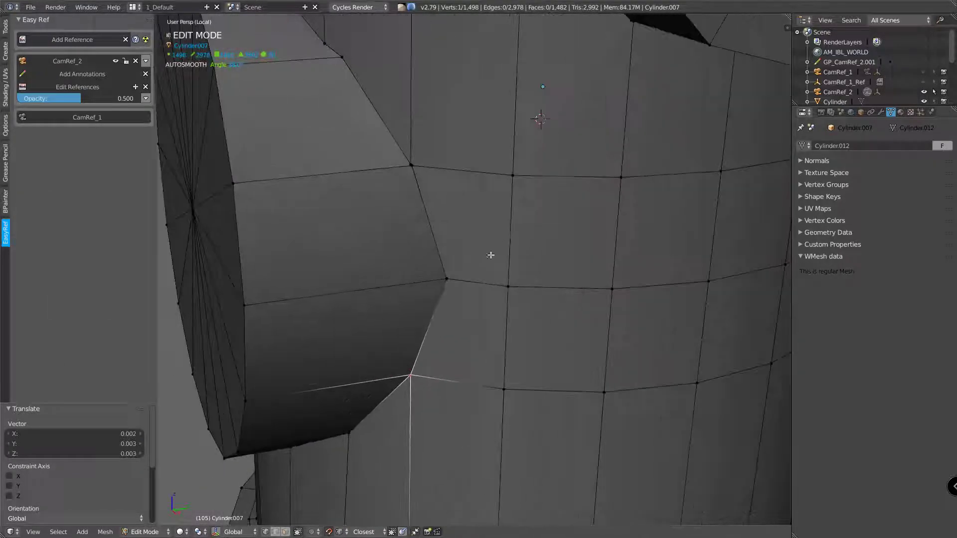
{"action": "scroll", "coordinate": [468, 302], "scroll_direction": "down", "scroll_amount": 3}
{"action": "scroll", "coordinate": [449, 249], "scroll_direction": "up", "scroll_amount": 8}
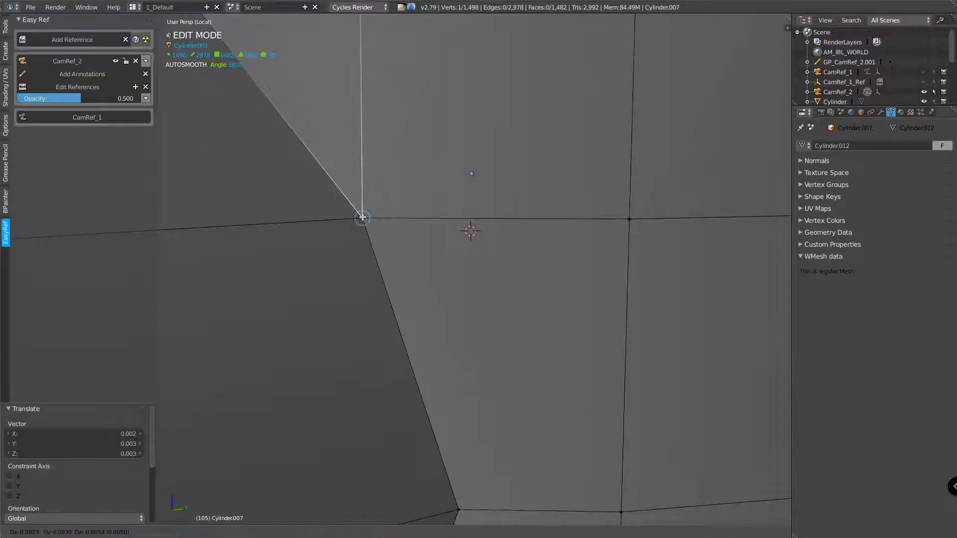
{"action": "scroll", "coordinate": [367, 225], "scroll_direction": "down", "scroll_amount": 5}
Snap the next two stray vertices along the front outlet's upper right seam onto the neighbouring outlet vertices.
{"action": "middle_click_drag", "start_coordinate": [374, 237], "coordinate": [422, 280]}
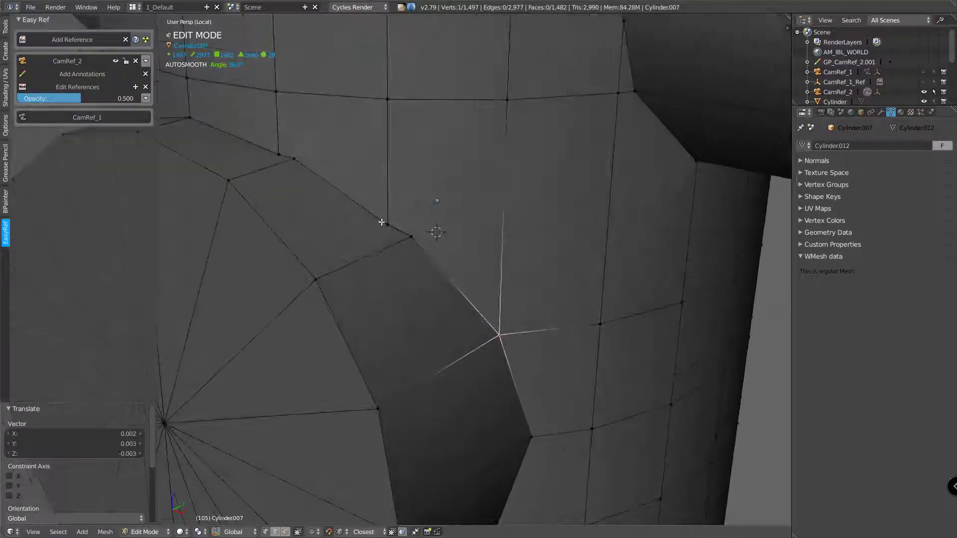
{"action": "left_click", "coordinate": [411, 234]}
{"action": "scroll", "coordinate": [399, 226], "scroll_direction": "down", "scroll_amount": 4}
{"action": "scroll", "coordinate": [369, 222], "scroll_direction": "up", "scroll_amount": 6}
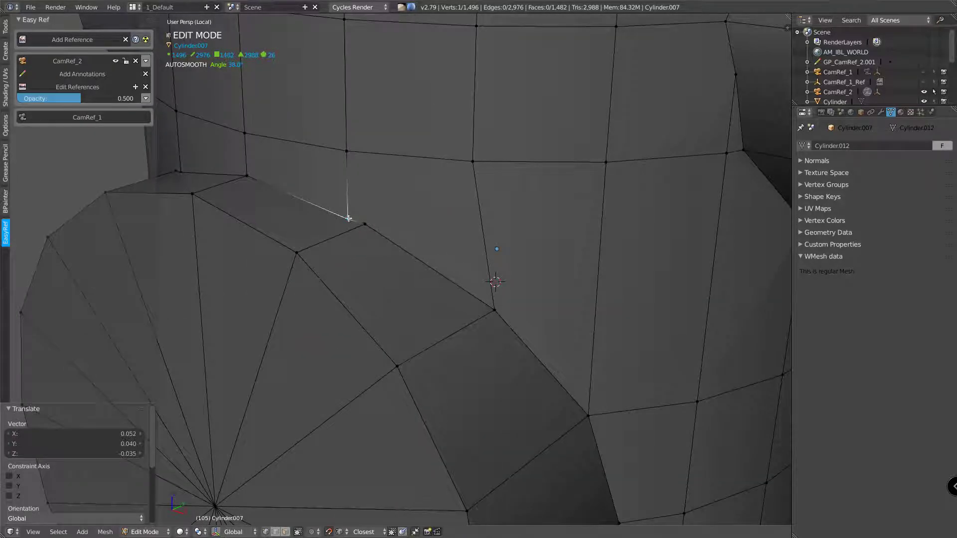
{"action": "left_click", "coordinate": [363, 223]}
{"action": "middle_click_drag", "start_coordinate": [364, 223], "coordinate": [468, 185]}
Examine the hydrant from the front, checking the outlets and the recessed panels of the lower body.
{"action": "scroll", "coordinate": [248, 210], "scroll_direction": "down", "scroll_amount": 6}
{"action": "scroll", "coordinate": [397, 252], "scroll_direction": "up", "scroll_amount": 5}
{"action": "scroll", "coordinate": [398, 252], "scroll_direction": "down", "scroll_amount": 5}
{"action": "scroll", "coordinate": [448, 215], "scroll_direction": "down", "scroll_amount": 6}
{"action": "middle_click_drag", "start_coordinate": [431, 246], "coordinate": [467, 212]}
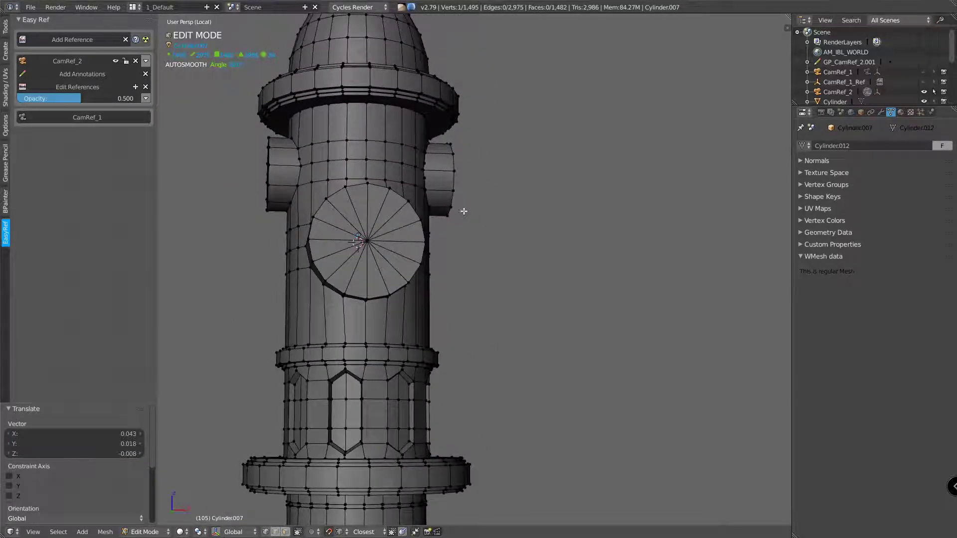
{"action": "key", "text": "KP_1"}
{"action": "scroll", "coordinate": [369, 376], "scroll_direction": "up", "scroll_amount": 3}
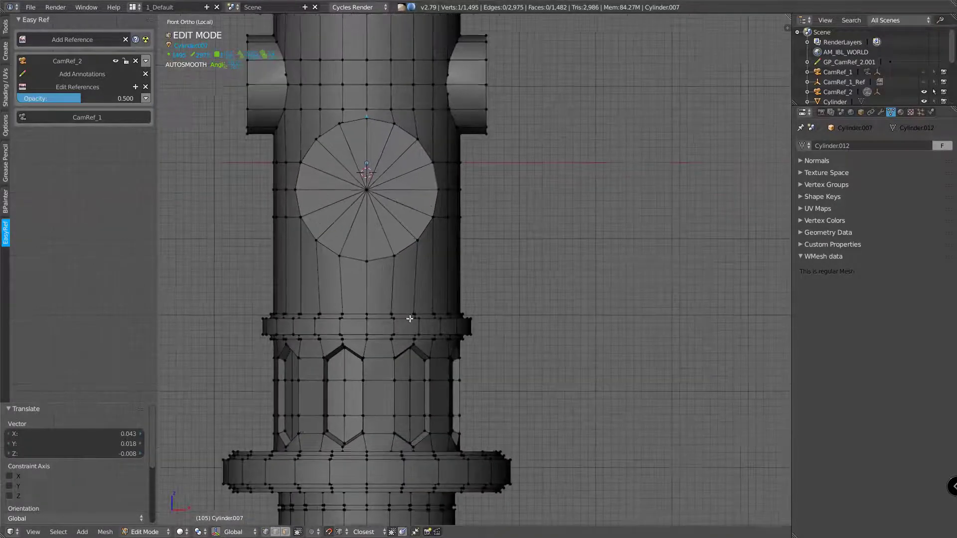
{"action": "scroll", "coordinate": [386, 375], "scroll_direction": "down", "scroll_amount": 3}
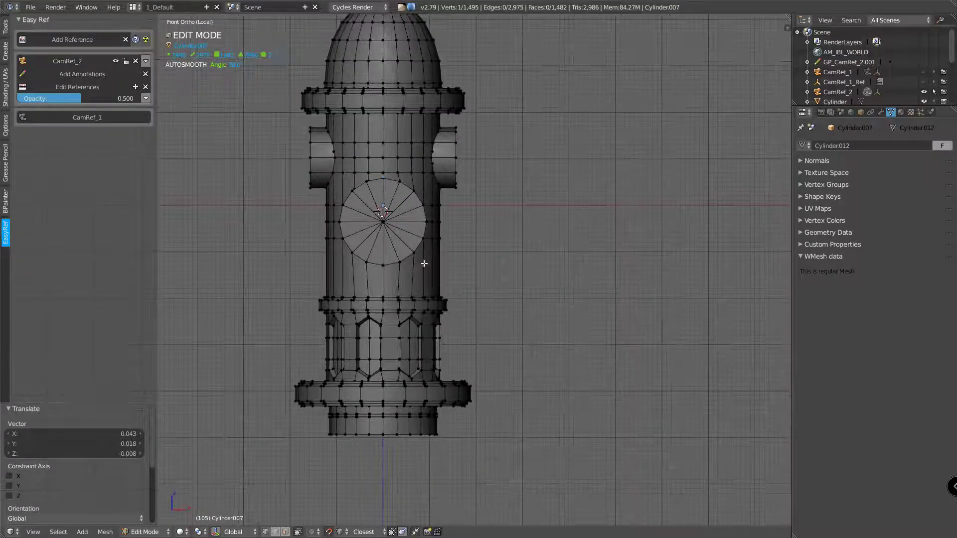
{"action": "scroll", "coordinate": [407, 360], "scroll_direction": "up", "scroll_amount": 5}
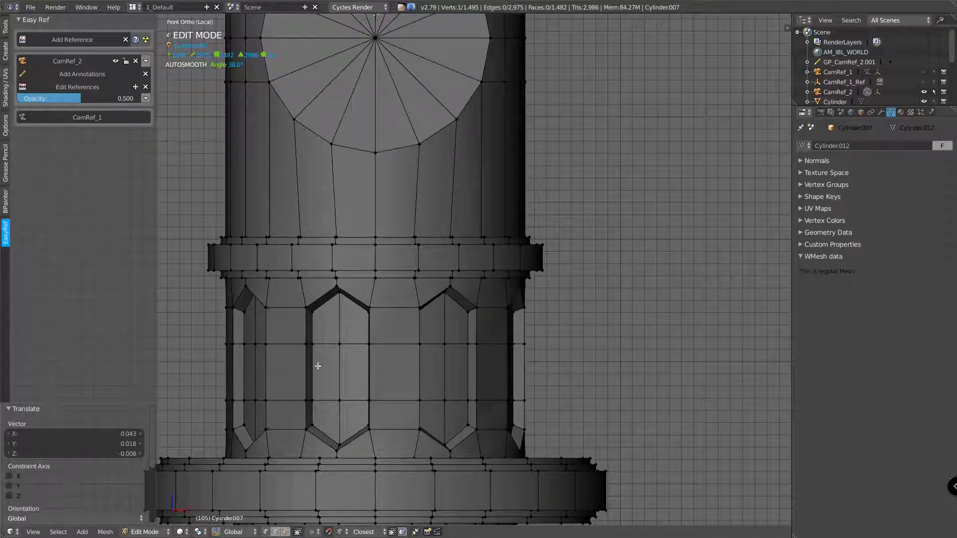
{"action": "scroll", "coordinate": [391, 359], "scroll_direction": "down", "scroll_amount": 3}
Snap the stray body vertex near the side outlet's upper front corner onto the outlet's corner vertex.
{"action": "middle_click_drag", "start_coordinate": [390, 359], "coordinate": [386, 227]}
{"action": "scroll", "coordinate": [445, 161], "scroll_direction": "up", "scroll_amount": 5}
{"action": "scroll", "coordinate": [445, 161], "scroll_direction": "up", "scroll_amount": 3}
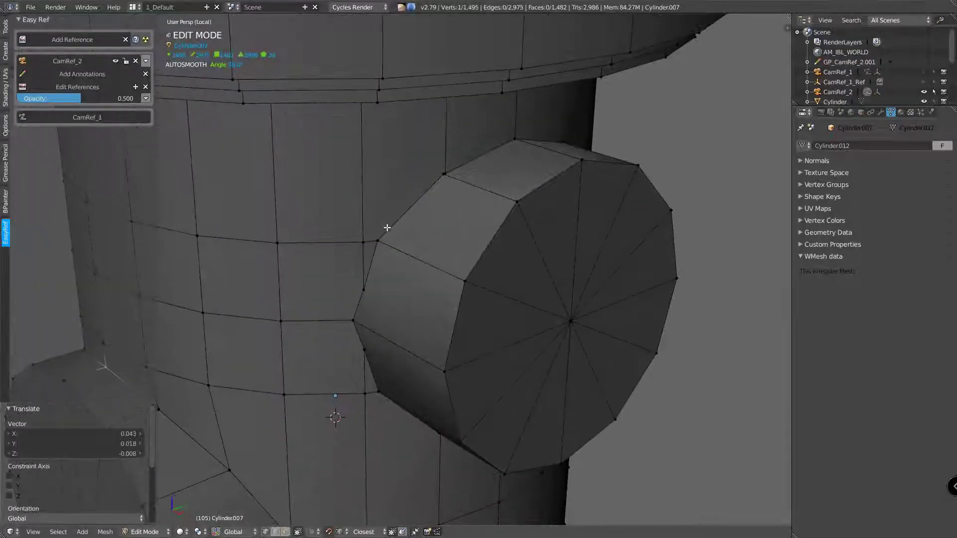
{"action": "left_click", "coordinate": [379, 240]}
{"action": "right_click", "coordinate": [362, 288]}
{"action": "key", "text": "g"}
{"action": "left_click", "coordinate": [378, 242]}
Snap the stray vertices at the side outlet's front middle and lower front corners onto the outlet's vertices.
{"action": "middle_click_drag", "start_coordinate": [364, 380], "coordinate": [378, 285]}
{"action": "right_click", "coordinate": [363, 360]}
{"action": "key", "text": "g"}
{"action": "left_click", "coordinate": [353, 329]}
{"action": "scroll", "coordinate": [366, 340], "scroll_direction": "up", "scroll_amount": 2}
{"action": "key", "text": "g"}
{"action": "left_click", "coordinate": [371, 289]}
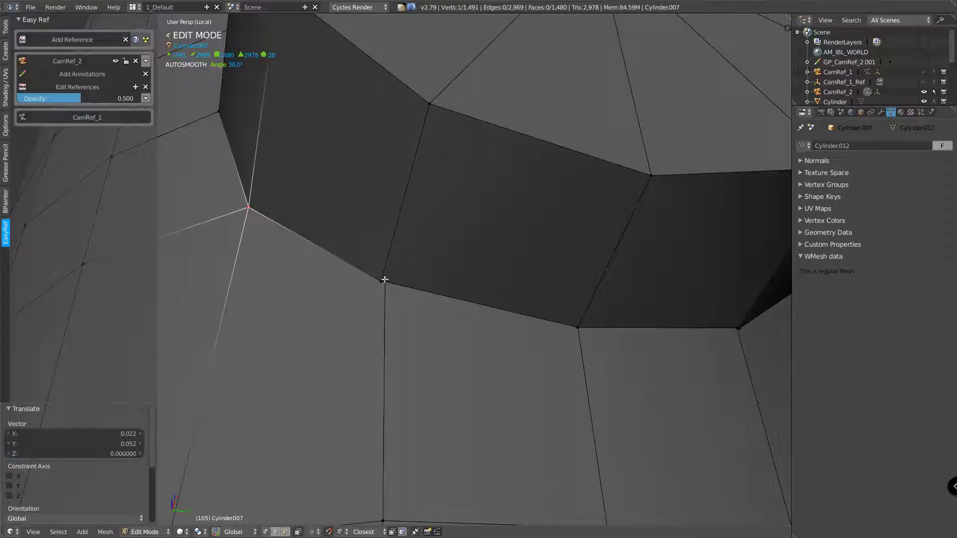
Snap the next two stray vertices along the side outlet's underside onto the neighbouring outlet vertices.
{"action": "key", "text": "g"}
{"action": "left_click", "coordinate": [389, 285]}
{"action": "middle_click_drag", "start_coordinate": [389, 286], "coordinate": [466, 271]}
{"action": "key", "text": "g"}
{"action": "left_click", "coordinate": [389, 322]}
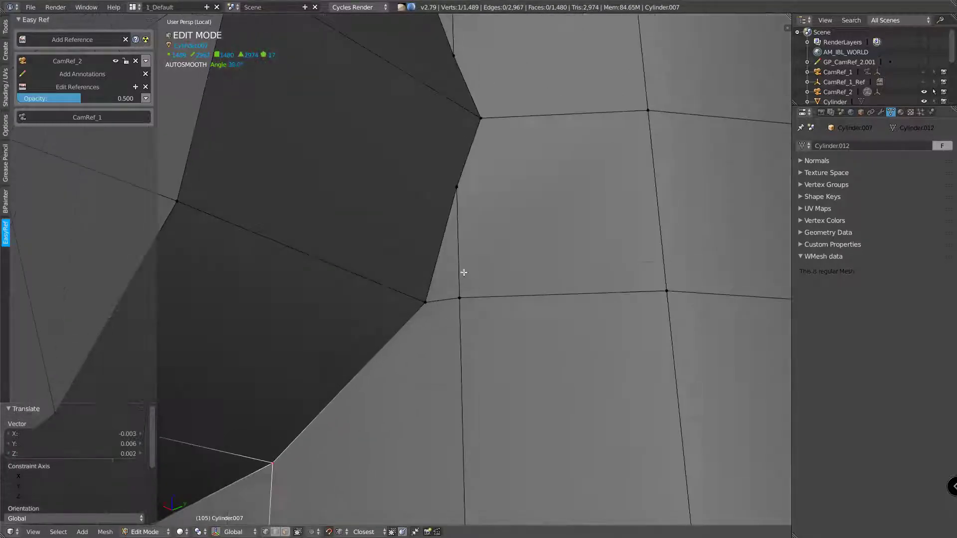
Snap the stray vertices at the side outlet's lower and middle rear corners onto the outlet's corner vertices.
{"action": "key", "text": "g"}
{"action": "left_click", "coordinate": [425, 302]}
{"action": "middle_click_drag", "start_coordinate": [425, 302], "coordinate": [438, 258]}
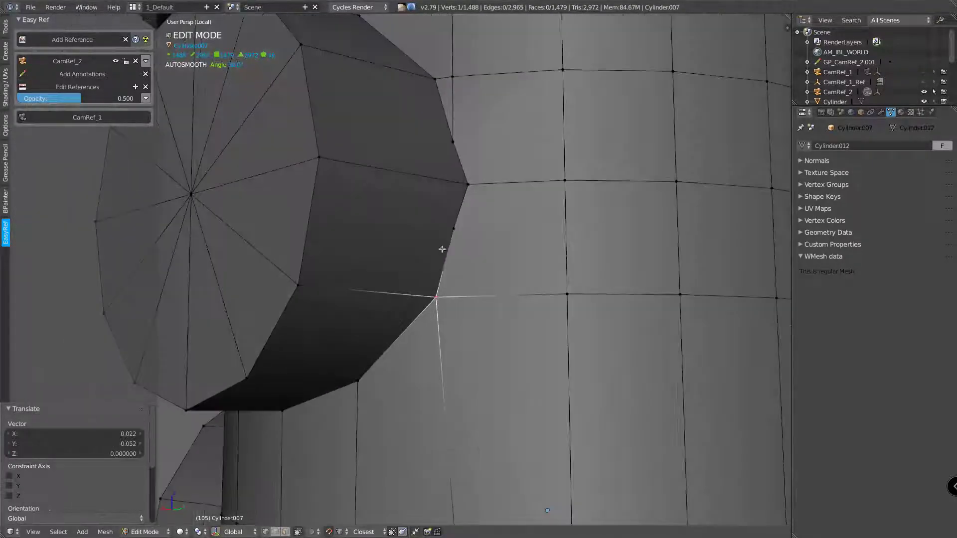
{"action": "key", "text": "g"}
{"action": "left_click", "coordinate": [469, 186]}
{"action": "middle_click_drag", "start_coordinate": [469, 185], "coordinate": [434, 261]}
{"action": "scroll", "coordinate": [465, 272], "scroll_direction": "up", "scroll_amount": 3}
{"action": "key", "text": "g"}
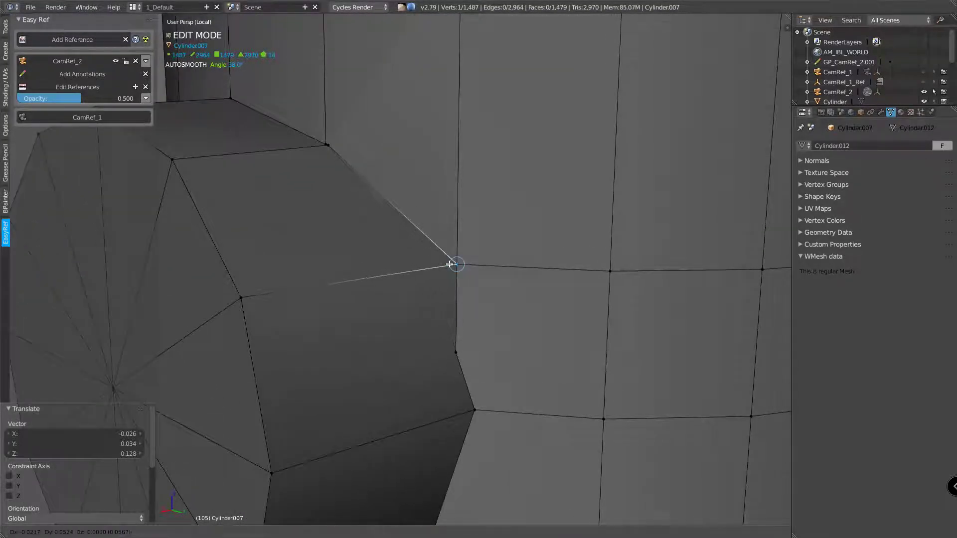
{"action": "left_click", "coordinate": [454, 261]}
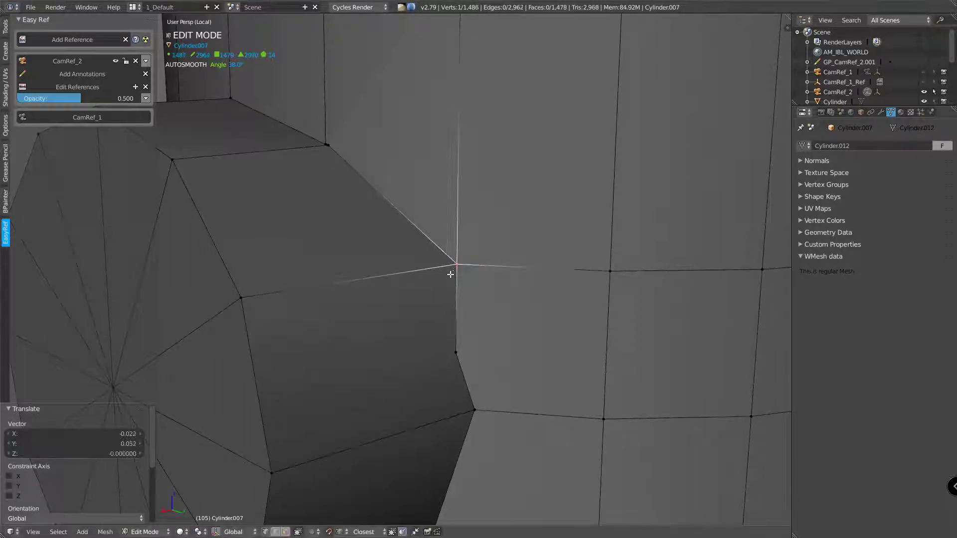
{"action": "middle_click_drag", "start_coordinate": [454, 261], "coordinate": [413, 217]}
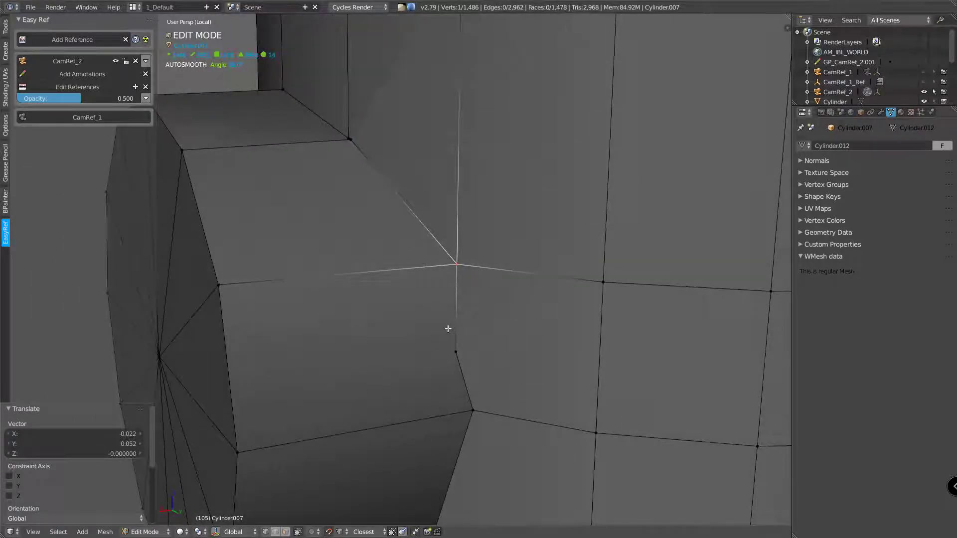
{"action": "key", "text": "ctrl+z"}
Snap the stray body vertices at the side outlet's upper rear corner onto the adjoining outlet corner vertices.
{"action": "middle_click_drag", "start_coordinate": [425, 273], "coordinate": [461, 258]}
{"action": "right_click", "coordinate": [462, 259]}
{"action": "key", "text": "g"}
{"action": "left_click", "coordinate": [439, 258]}
{"action": "left_click", "coordinate": [431, 255]}
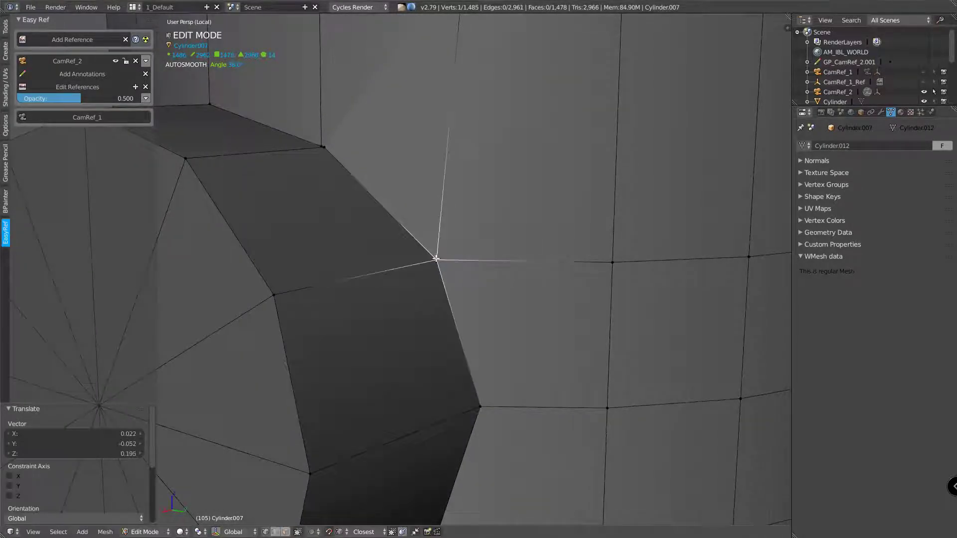
Snap the stray vertex on the side outlet's upper rear seam onto the neighbouring outlet vertex.
{"action": "scroll", "coordinate": [430, 263], "scroll_direction": "down", "scroll_amount": 3}
{"action": "middle_click_drag", "start_coordinate": [427, 269], "coordinate": [412, 274]}
{"action": "scroll", "coordinate": [438, 245], "scroll_direction": "up", "scroll_amount": 3}
{"action": "scroll", "coordinate": [449, 236], "scroll_direction": "up", "scroll_amount": 4}
{"action": "right_click", "coordinate": [453, 220]}
{"action": "key", "text": "g"}
{"action": "left_click", "coordinate": [455, 218]}
Snap the last stray vertex on the side outlet's upper front seam onto the outlet's corner vertex.
{"action": "scroll", "coordinate": [444, 238], "scroll_direction": "down", "scroll_amount": 6}
{"action": "middle_click_drag", "start_coordinate": [399, 248], "coordinate": [337, 261]}
{"action": "scroll", "coordinate": [299, 252], "scroll_direction": "up", "scroll_amount": 6}
{"action": "right_click", "coordinate": [351, 206]}
{"action": "key", "text": "g"}
{"action": "left_click", "coordinate": [344, 209]}
Select the whole hydrant body mesh and remove its doubled vertices.
{"action": "scroll", "coordinate": [334, 252], "scroll_direction": "down", "scroll_amount": 4}
{"action": "middle_click_drag", "start_coordinate": [335, 253], "coordinate": [451, 265]}
{"action": "scroll", "coordinate": [327, 253], "scroll_direction": "down", "scroll_amount": 4}
{"action": "key", "text": "w"}
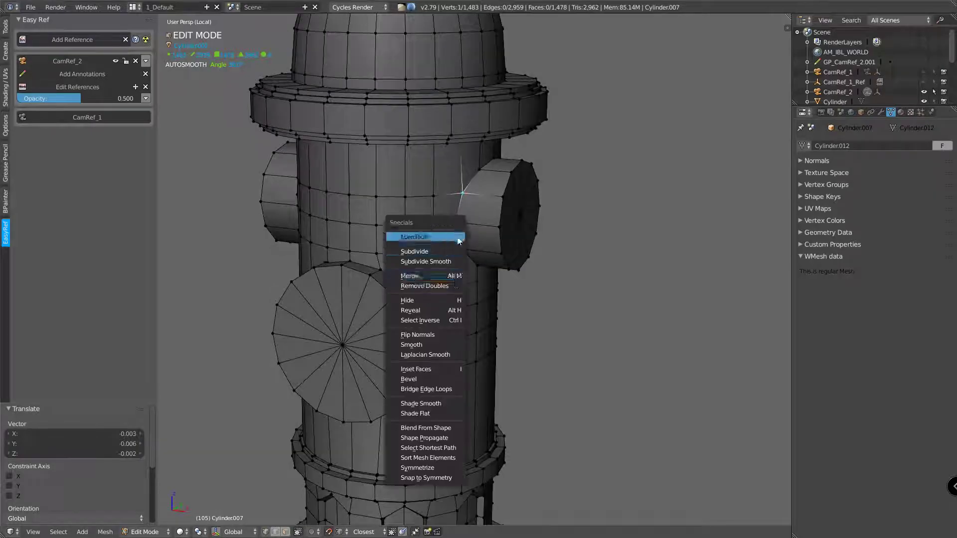
{"action": "left_click", "coordinate": [453, 291]}
{"action": "key", "text": "a"}
{"action": "key", "text": "w"}
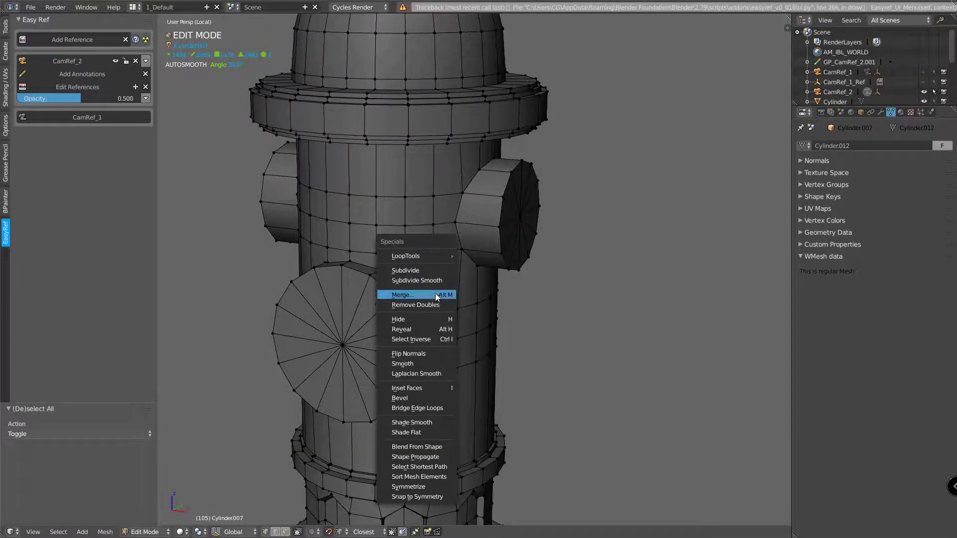
{"action": "key", "text": "a"}
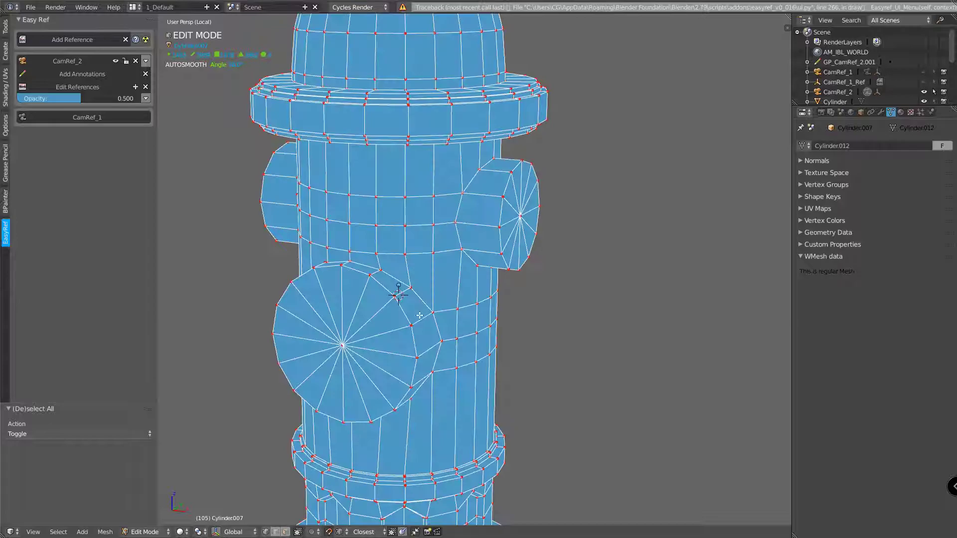
{"action": "left_click", "coordinate": [408, 317]}
{"action": "middle_click_drag", "start_coordinate": [407, 319], "coordinate": [415, 291]}
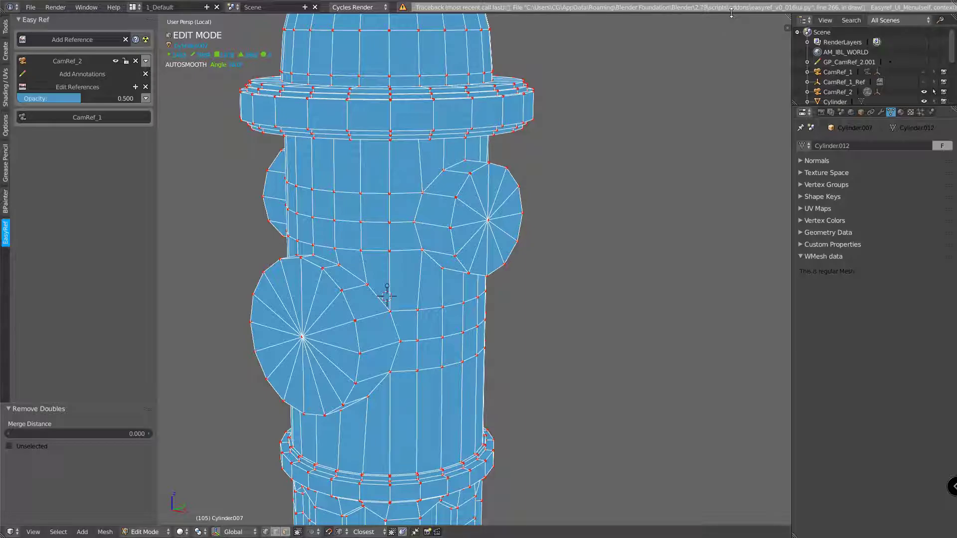
Leave Edit Mode, add a Subsurf modifier to the hydrant body and preview the smoothed shape without wireframe.
{"action": "middle_click_drag", "start_coordinate": [378, 198], "coordinate": [409, 222]}
{"action": "key", "text": "Tab"}
{"action": "key", "text": "ctrl+1"}
{"action": "key", "text": "shift+z"}
{"action": "left_click", "coordinate": [484, 236]}
{"action": "middle_click_drag", "start_coordinate": [428, 187], "coordinate": [441, 166]}
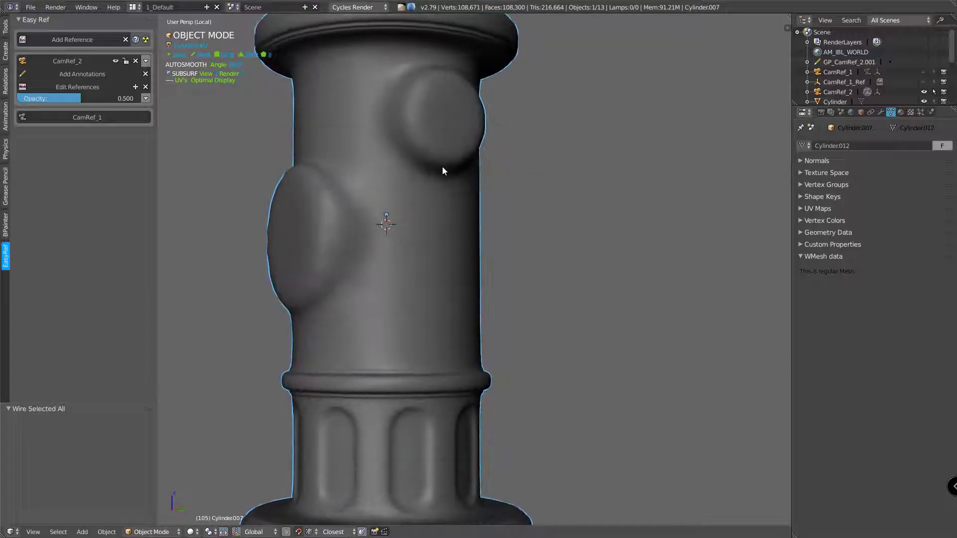
Remove the Subsurf modifier from the hydrant body.
{"action": "key", "text": "Tab"}
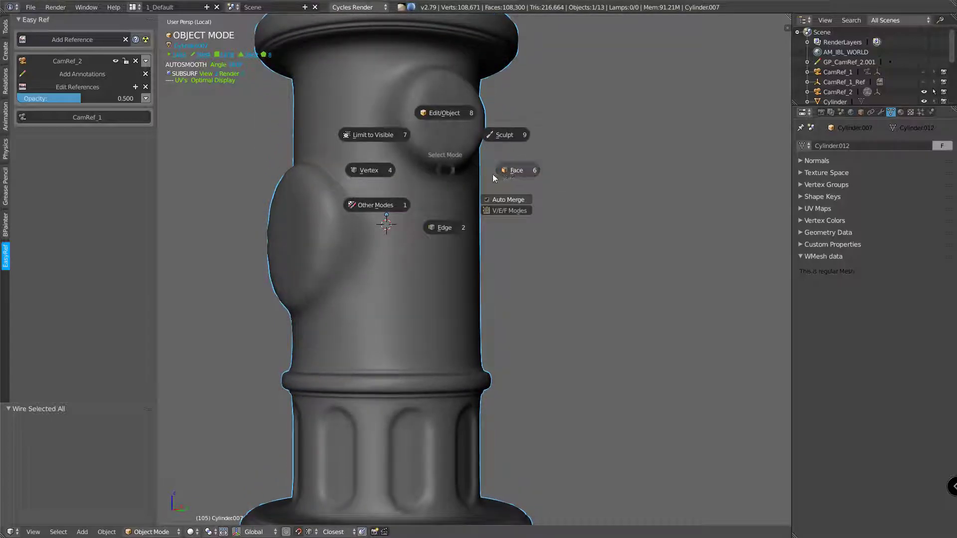
{"action": "key", "text": "Escape"}
{"action": "right_click", "coordinate": [433, 226]}
{"action": "key", "text": "6"}
{"action": "right_click", "coordinate": [432, 225]}
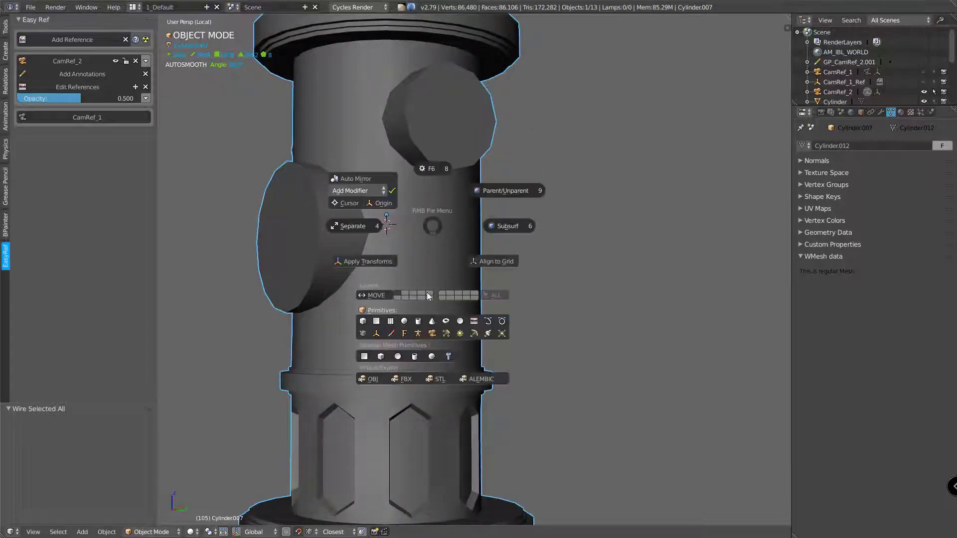
{"action": "key", "text": "Escape"}
Enter Edit Mode with edge selection and select the edges along the front outlet's upper seam.
{"action": "key", "text": "Tab"}
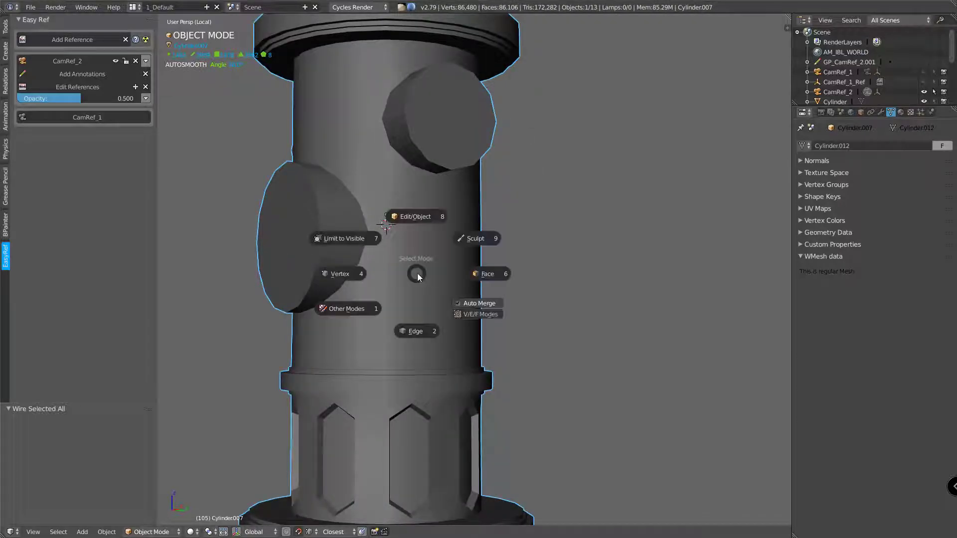
{"action": "left_click", "coordinate": [423, 319]}
{"action": "middle_click_drag", "start_coordinate": [409, 263], "coordinate": [422, 270]}
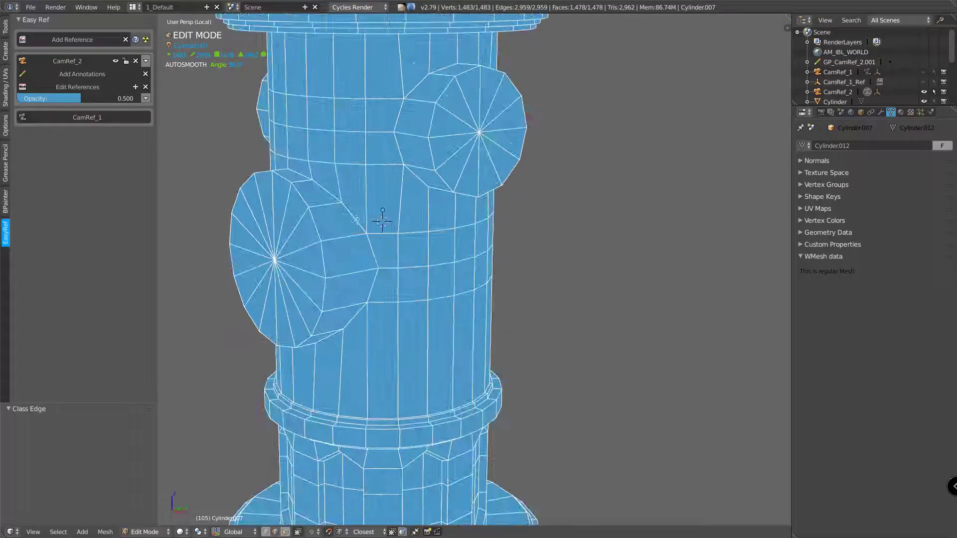
{"action": "left_click", "coordinate": [358, 220], "text": "alt"}
{"action": "middle_click_drag", "start_coordinate": [358, 218], "coordinate": [386, 247]}
Hide the tool shelf and select the face loop running from the side outlet across the front outlet's upper seam.
{"action": "key", "text": "t"}
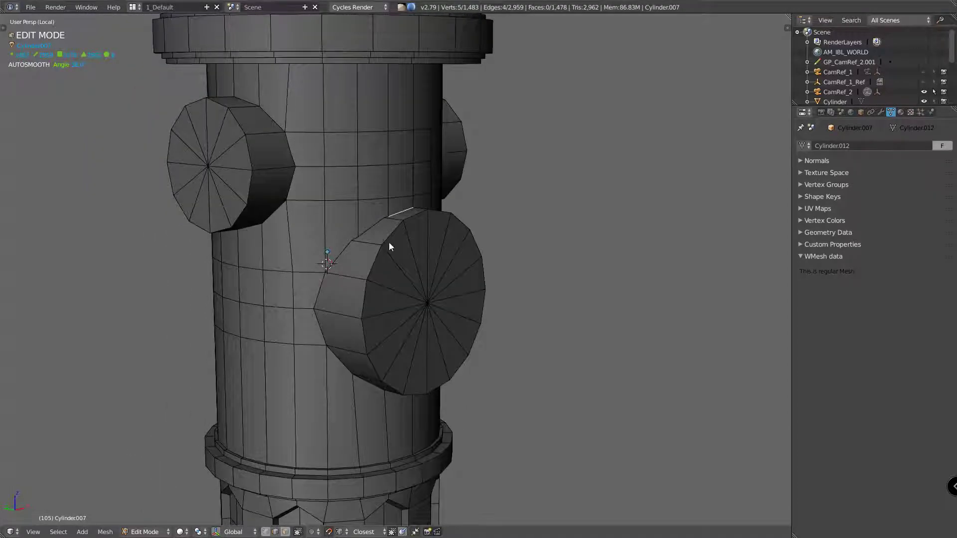
{"action": "key", "text": "shift+space"}
{"action": "left_click", "coordinate": [316, 262]}
{"action": "middle_click_drag", "start_coordinate": [329, 264], "coordinate": [360, 248]}
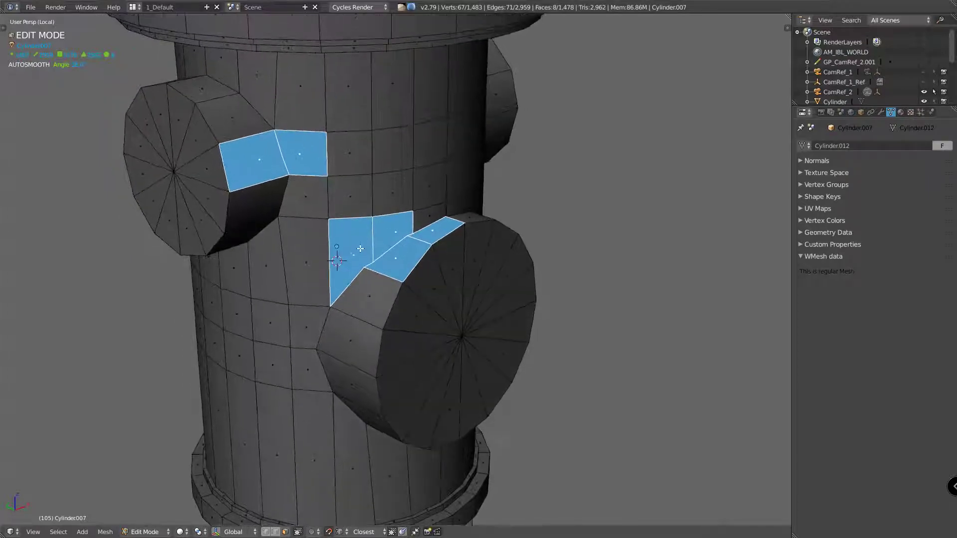
Switch to vertex selection and snap the remaining stray vertices on the front outlet's upper seam onto the outlet vertices.
{"action": "left_click", "coordinate": [308, 264]}
{"action": "scroll", "coordinate": [344, 268], "scroll_direction": "up", "scroll_amount": 2}
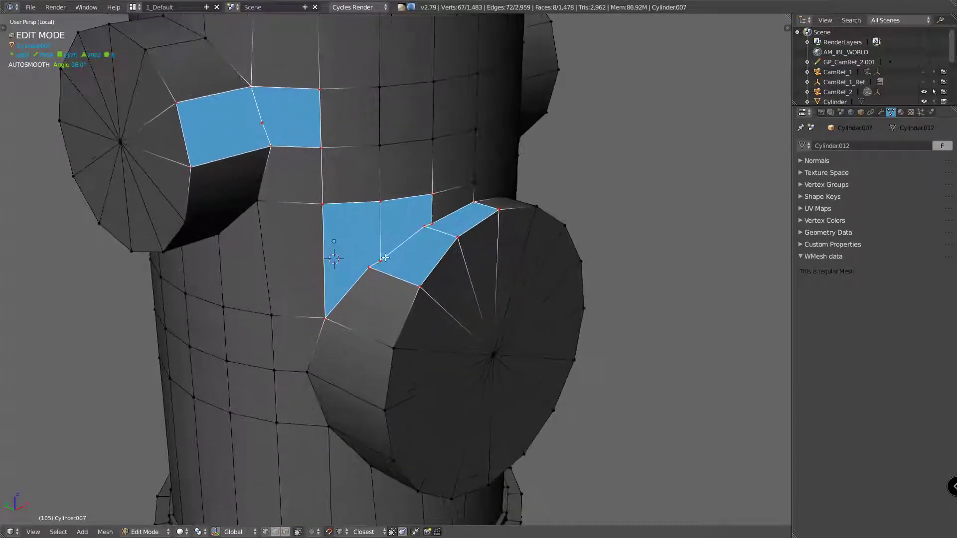
{"action": "right_click", "coordinate": [379, 262]}
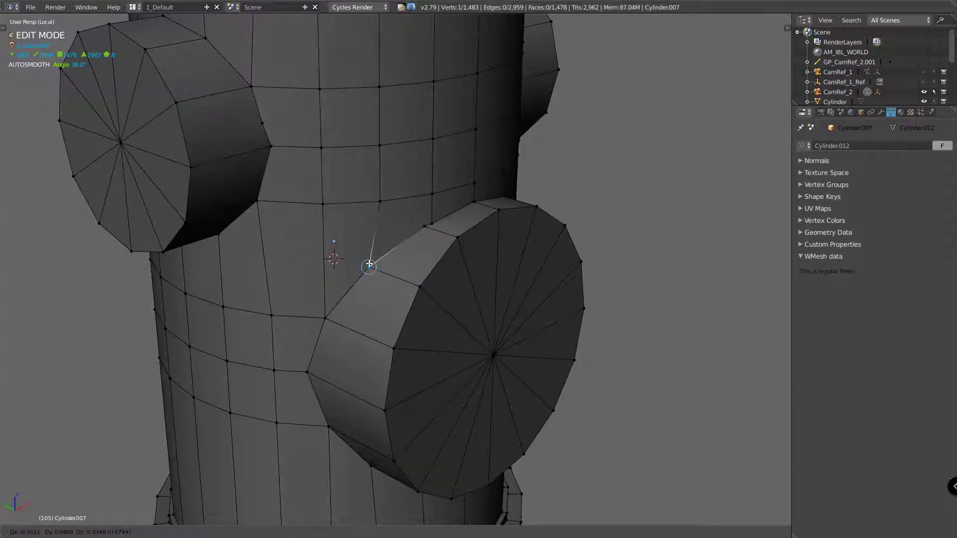
{"action": "middle_click_drag", "start_coordinate": [428, 235], "coordinate": [307, 264]}
{"action": "left_click", "coordinate": [431, 239]}
{"action": "key", "text": "g"}
{"action": "key", "text": "shift+space"}
{"action": "left_click", "coordinate": [327, 300]}
Examine the seams of the front and side outlets all around the hydrant body.
{"action": "scroll", "coordinate": [397, 256], "scroll_direction": "down", "scroll_amount": 4}
{"action": "middle_click_drag", "start_coordinate": [419, 264], "coordinate": [419, 285]}
{"action": "middle_click_drag", "start_coordinate": [450, 259], "coordinate": [408, 230], "text": "shift"}
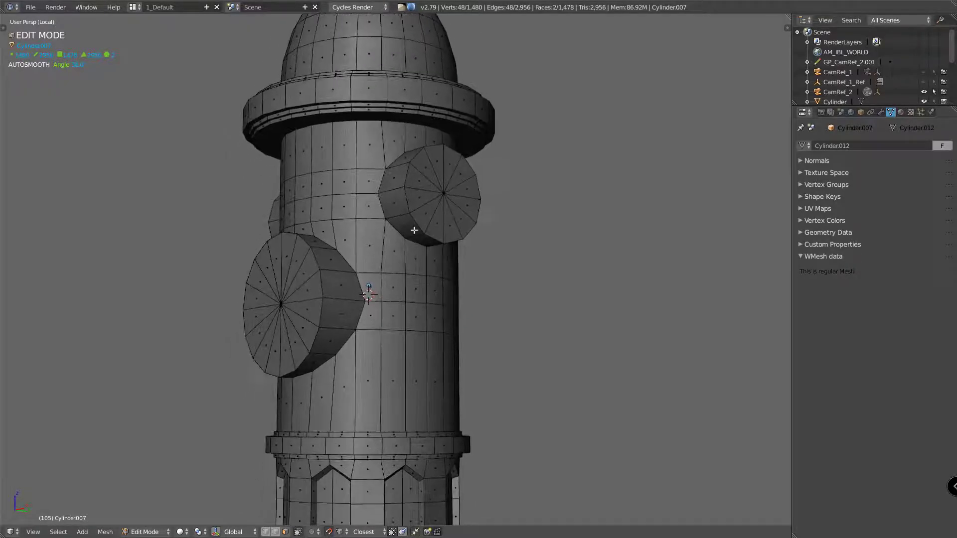
{"action": "scroll", "coordinate": [417, 253], "scroll_direction": "up", "scroll_amount": 4}
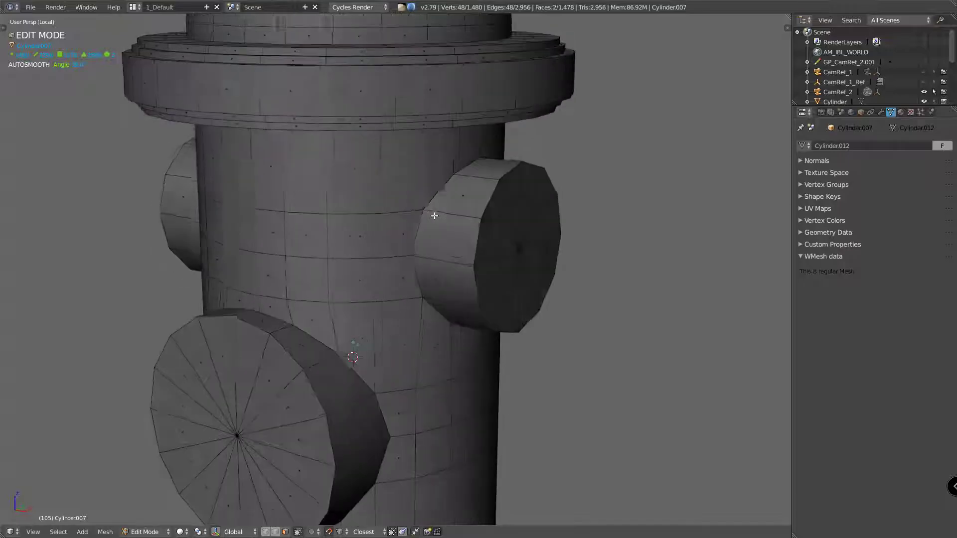
{"action": "scroll", "coordinate": [406, 210], "scroll_direction": "up", "scroll_amount": 3}
{"action": "middle_click_drag", "start_coordinate": [433, 191], "coordinate": [386, 139]}
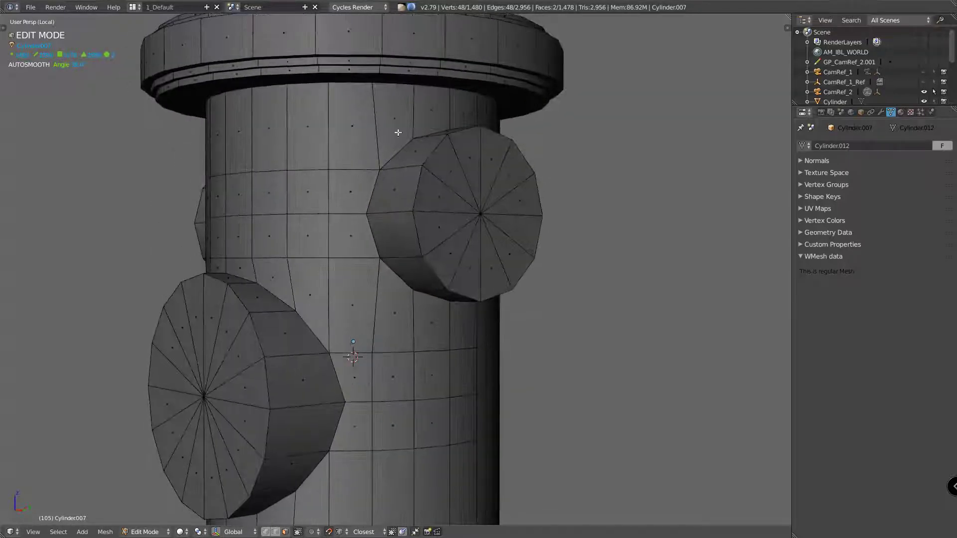
{"action": "middle_click_drag", "start_coordinate": [366, 213], "coordinate": [300, 196]}
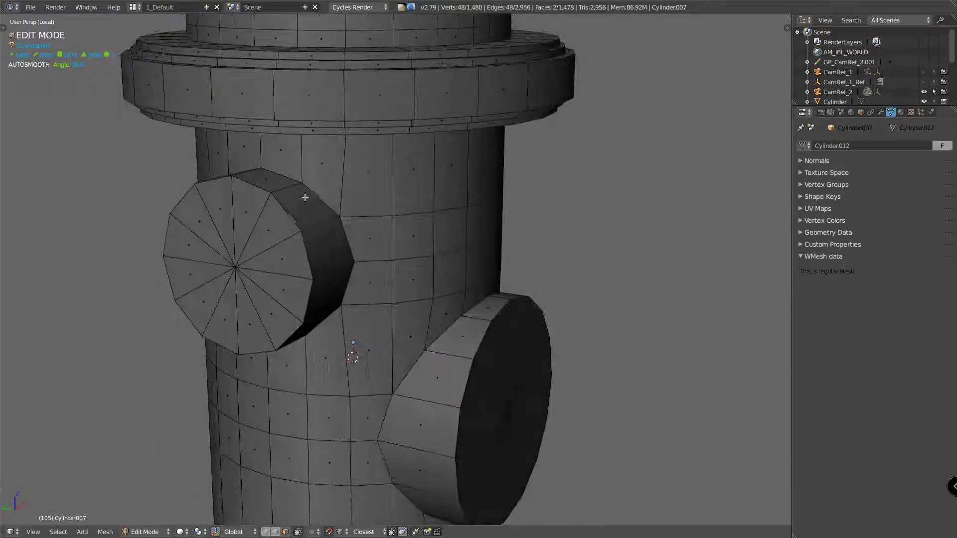
Switch to edge selection and select the seam edges where the first side outlet meets the body.
{"action": "left_click", "coordinate": [339, 217], "text": "alt"}
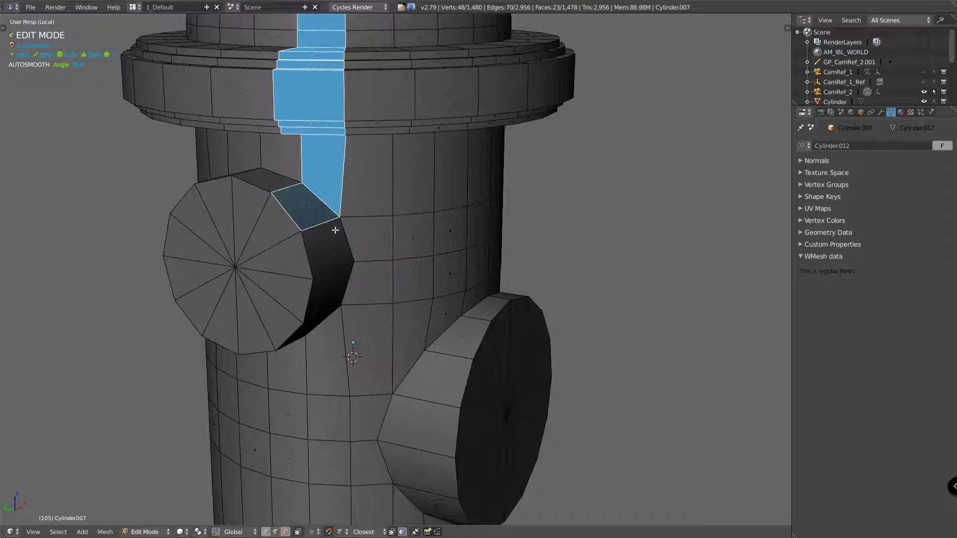
{"action": "key", "text": "ctrl+Tab"}
{"action": "left_click", "coordinate": [334, 220], "text": "alt"}
{"action": "mouse_move", "coordinate": [342, 222]}
{"action": "middle_mouse_down"}
{"action": "mouse_move", "coordinate": [323, 225]}
{"action": "mouse_move", "coordinate": [351, 214]}
{"action": "middle_mouse_up"}
{"action": "left_click", "coordinate": [330, 241], "text": "alt+shift"}
{"action": "left_click", "coordinate": [325, 308], "text": "alt+shift"}
Add the seam edges of the opposite side outlet and the front outlet to the selection.
{"action": "middle_click_drag", "start_coordinate": [325, 308], "coordinate": [236, 313]}
{"action": "middle_click_drag", "start_coordinate": [190, 272], "coordinate": [301, 278]}
{"action": "left_click", "coordinate": [569, 238], "text": "alt+shift"}
{"action": "left_click", "coordinate": [267, 310], "text": "alt+shift"}
{"action": "middle_click_drag", "start_coordinate": [267, 309], "coordinate": [301, 218]}
{"action": "left_click", "coordinate": [209, 288], "text": "alt+shift"}
{"action": "middle_click_drag", "start_coordinate": [209, 288], "coordinate": [193, 264]}
{"action": "middle_click_drag", "start_coordinate": [355, 275], "coordinate": [389, 207]}
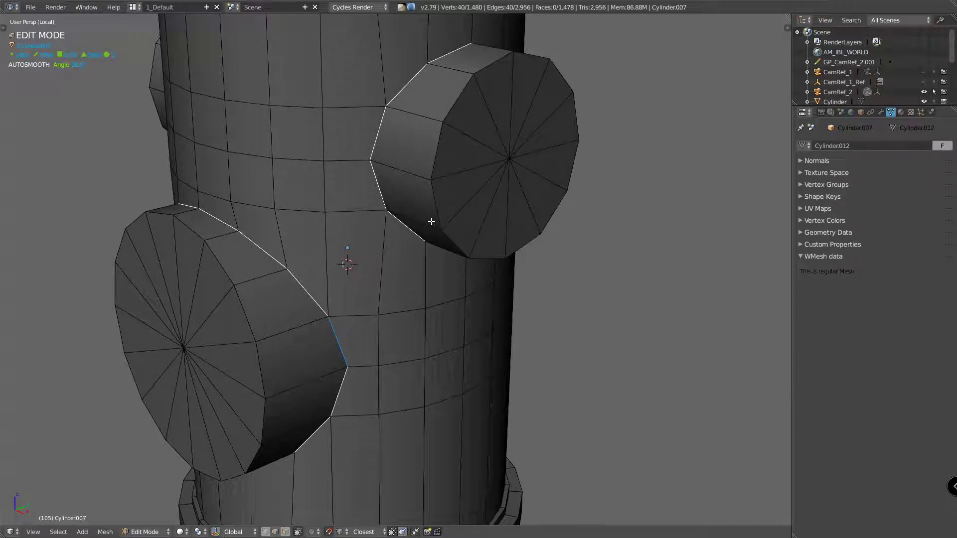
Bevel the selected outlet seam edges on the hydrant body with 2 segments and a profile of 1.0.
{"action": "key", "text": "ctrl+b"}
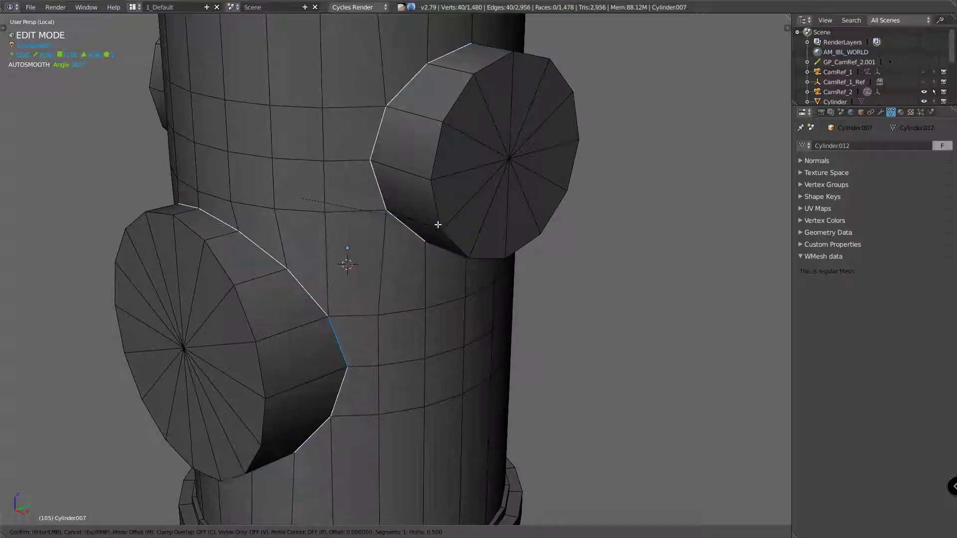
{"action": "key", "text": "Escape"}
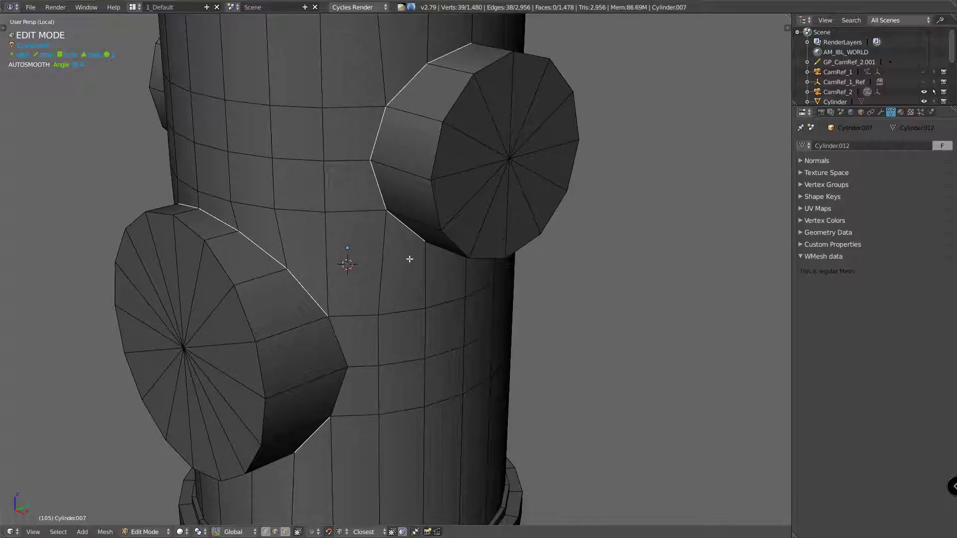
{"action": "key", "text": "ctrl+b"}
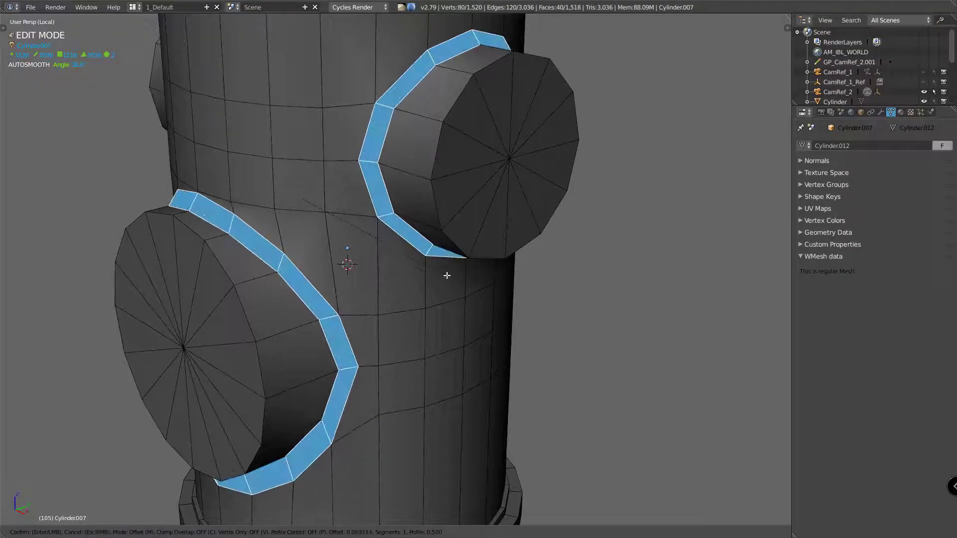
{"action": "scroll", "coordinate": [447, 278], "scroll_direction": "up", "scroll_amount": 1}
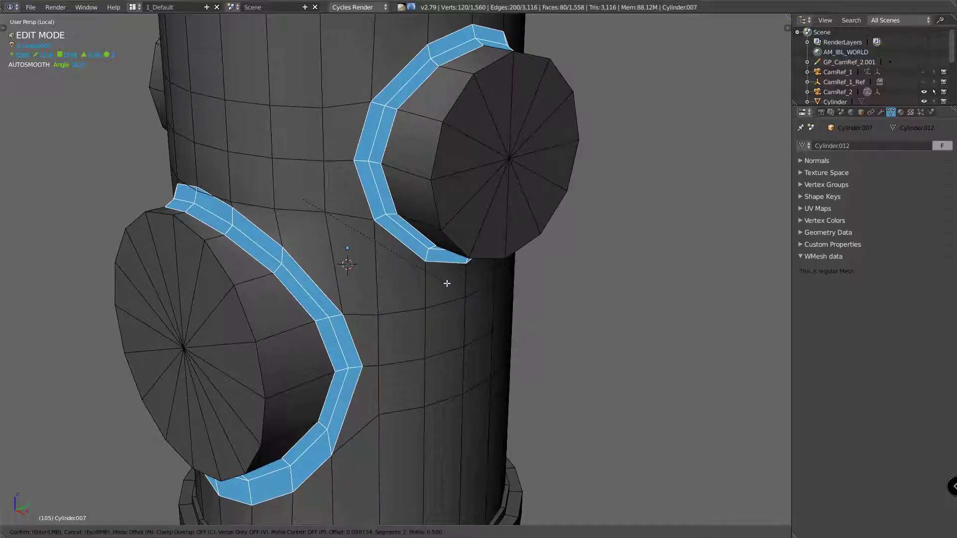
{"action": "key", "text": "p"}
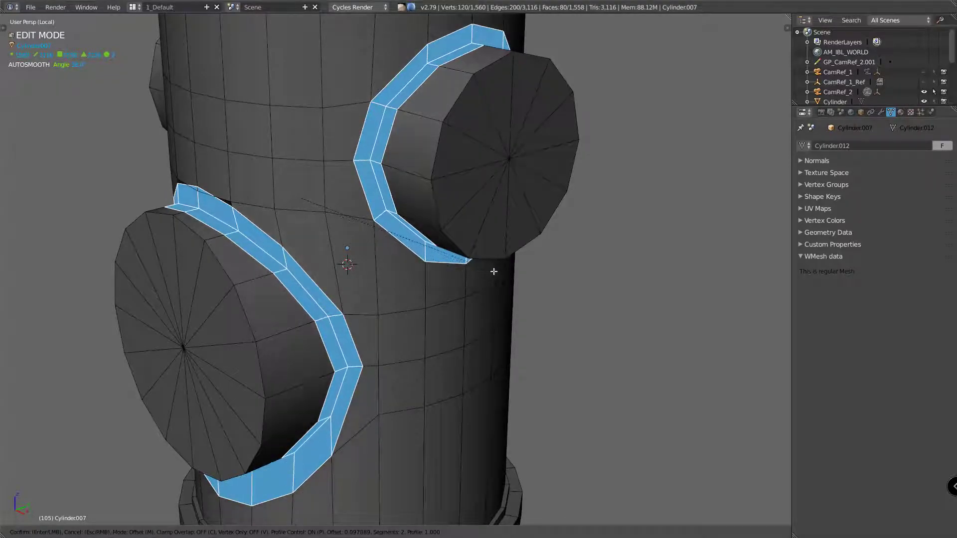
{"action": "left_click", "coordinate": [500, 272]}
{"action": "middle_click_drag", "start_coordinate": [503, 271], "coordinate": [433, 257]}
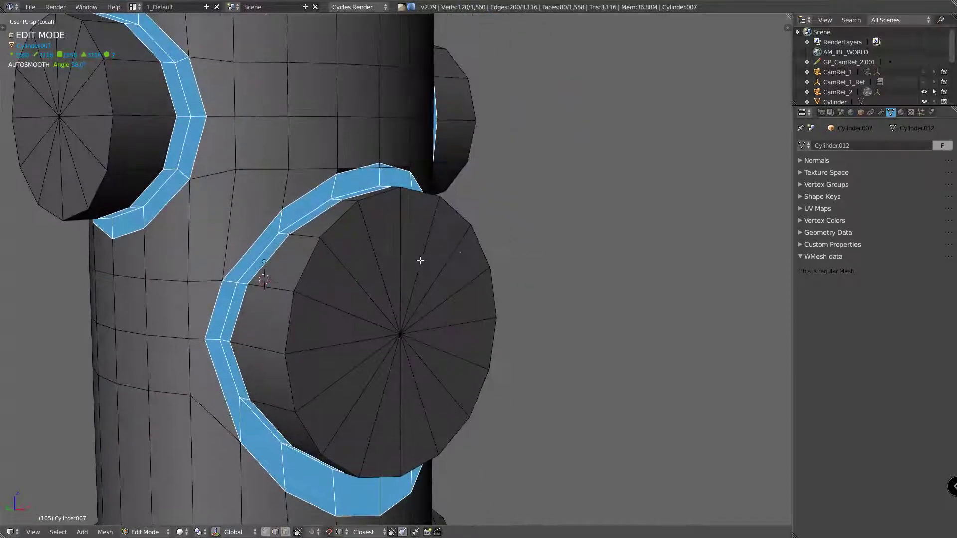
{"action": "middle_click_drag", "start_coordinate": [290, 260], "coordinate": [393, 214]}
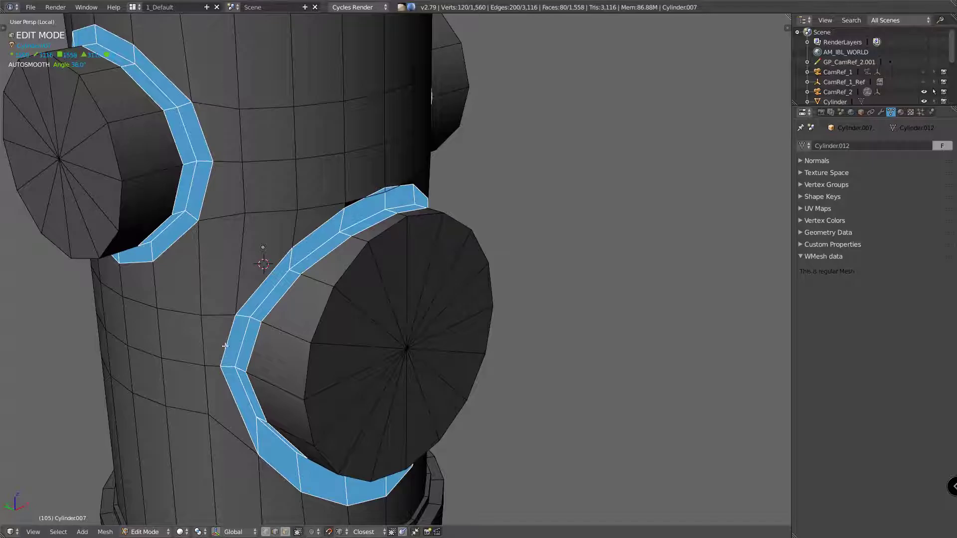
{"action": "middle_click_drag", "start_coordinate": [306, 242], "coordinate": [334, 253]}
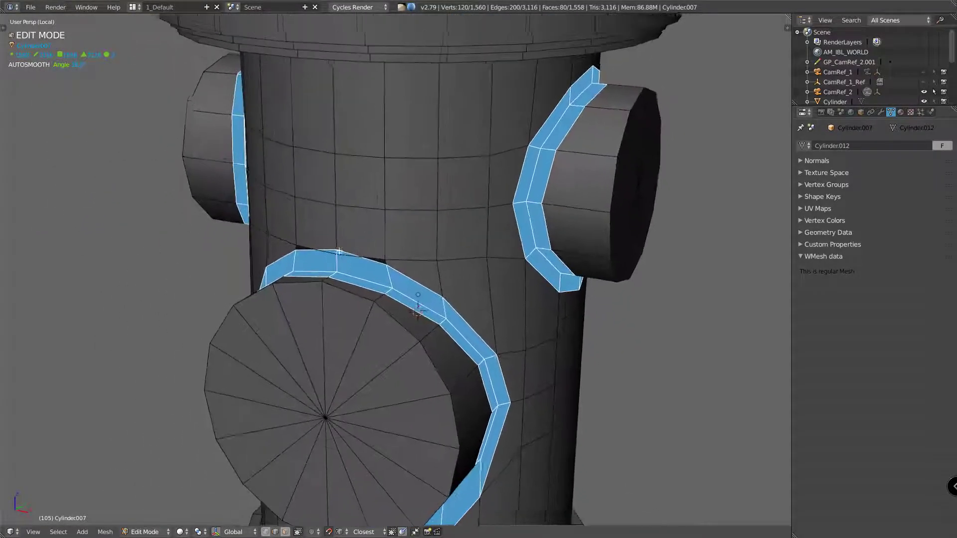
Switch to vertex selection and select the middle body vertex overlapping the bevel strip above the front outlet.
{"action": "key", "text": "Tab"}
{"action": "left_click", "coordinate": [283, 257]}
{"action": "scroll", "coordinate": [324, 252], "scroll_direction": "up", "scroll_amount": 3}
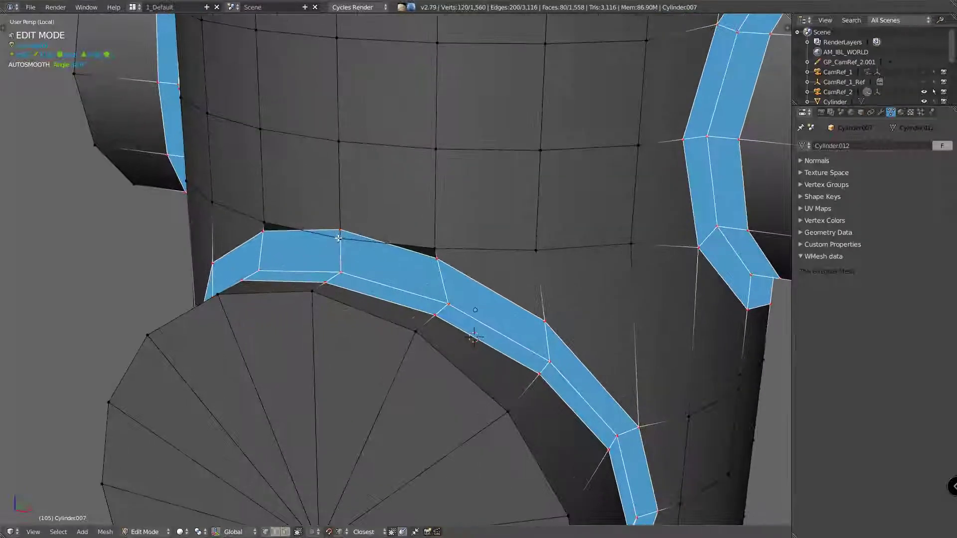
{"action": "right_click", "coordinate": [339, 239]}
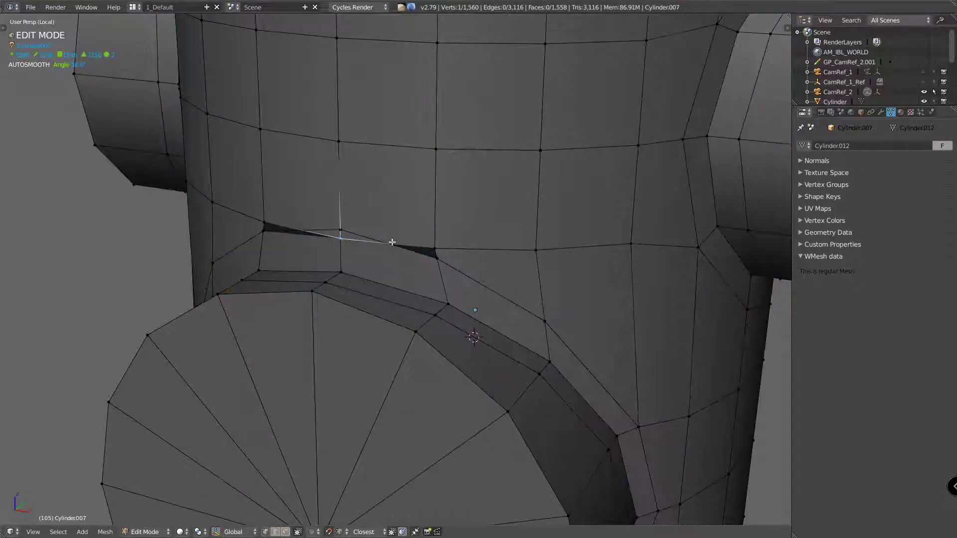
{"action": "key", "text": "ctrl+shift+Tab"}
{"action": "left_click", "coordinate": [397, 153]}
Try sliding the selected vertex upward along its vertical edge, and undo the slide.
{"action": "key", "text": "g"}
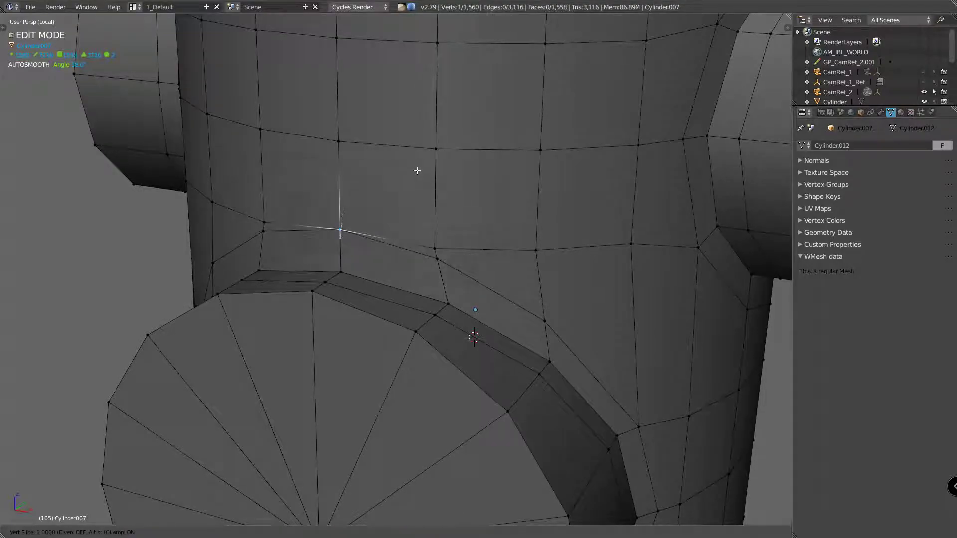
{"action": "key", "text": "g"}
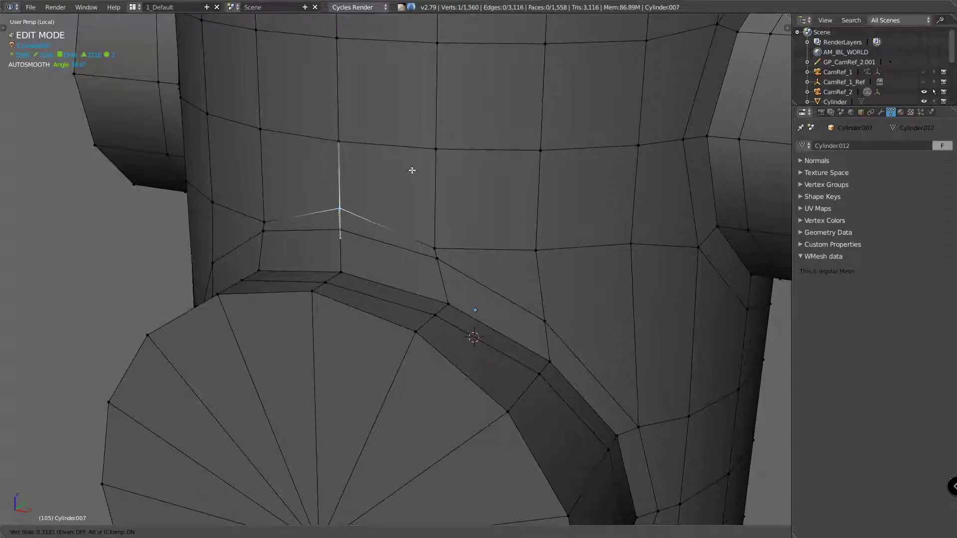
{"action": "left_click", "coordinate": [411, 170]}
{"action": "middle_click_drag", "start_coordinate": [410, 170], "coordinate": [441, 171]}
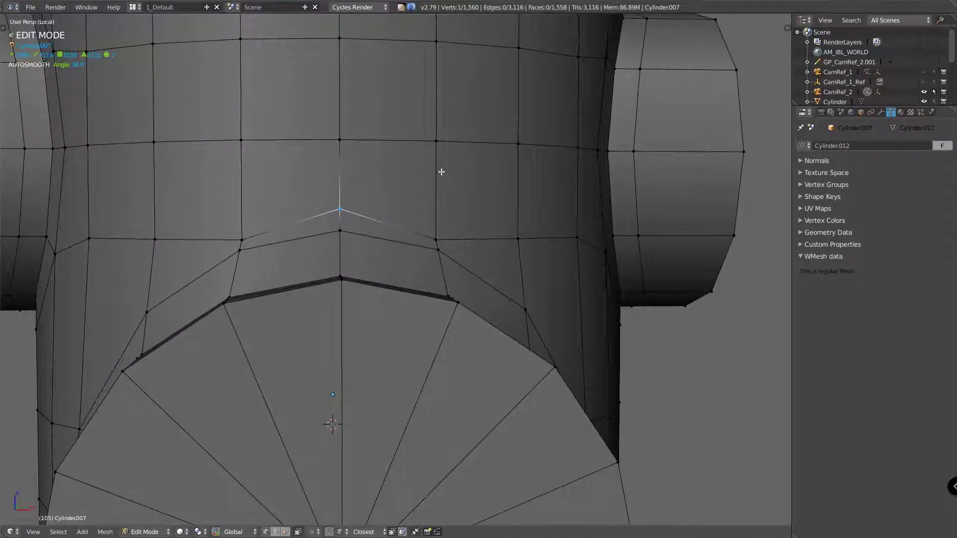
{"action": "key", "text": "ctrl+z"}
Slide the middle vertex above the front outlet upward along its vertical edge, clear of the bevel strip.
{"action": "middle_click_drag", "start_coordinate": [387, 235], "coordinate": [377, 249]}
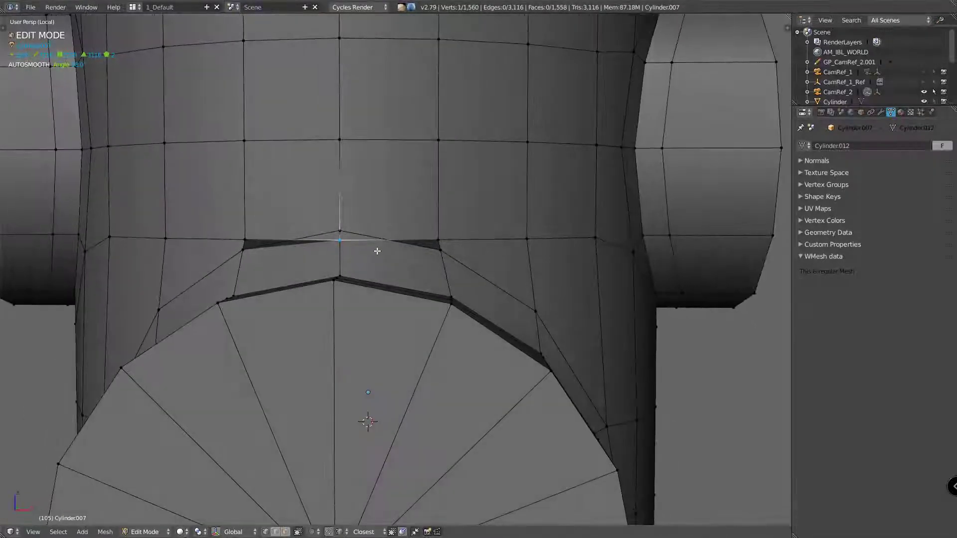
{"action": "scroll", "coordinate": [385, 237], "scroll_direction": "up", "scroll_amount": 2}
{"action": "key", "text": "g"}
{"action": "key", "text": "g"}
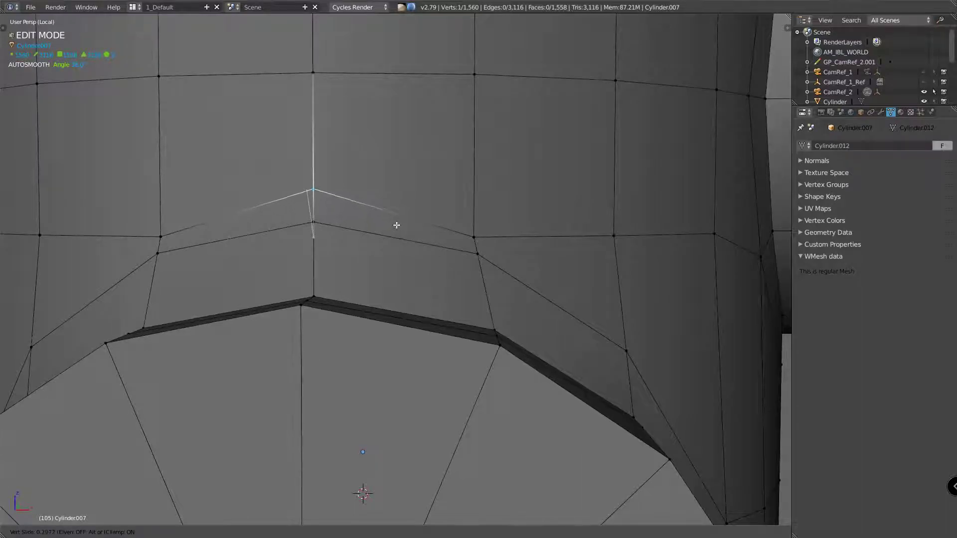
{"action": "left_click", "coordinate": [398, 226]}
Select the two body vertices on either side of the middle one and slide both slightly upward along their edges.
{"action": "right_click", "coordinate": [458, 243]}
{"action": "right_click", "coordinate": [180, 229], "text": "shift"}
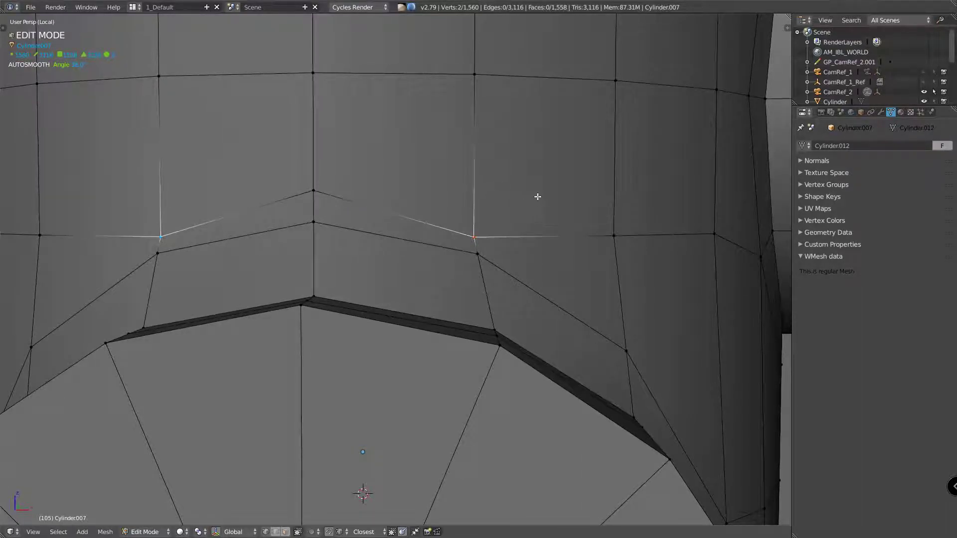
{"action": "key", "text": "shift+v"}
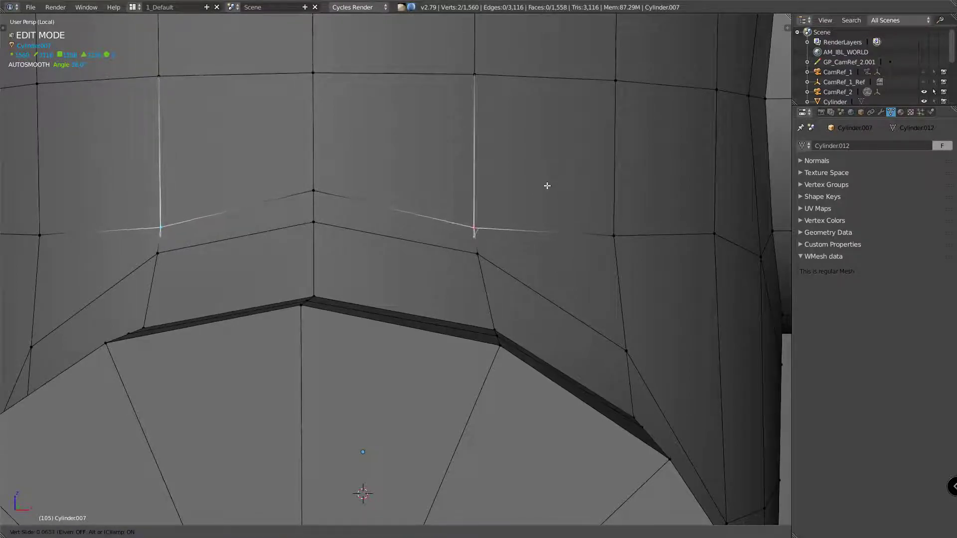
{"action": "left_click", "coordinate": [538, 186]}
Examine the beveled outlet seams and the whole hydrant from several angles, ending in object mode.
{"action": "scroll", "coordinate": [538, 190], "scroll_direction": "down", "scroll_amount": 5}
{"action": "scroll", "coordinate": [541, 199], "scroll_direction": "up", "scroll_amount": 1}
{"action": "middle_click_drag", "start_coordinate": [540, 199], "coordinate": [438, 227]}
{"action": "key", "text": "Tab"}
{"action": "right_click", "coordinate": [406, 222]}
{"action": "left_click", "coordinate": [477, 224]}
{"action": "key", "text": "Tab"}
{"action": "key", "text": "ctrl+0"}
{"action": "scroll", "coordinate": [419, 256], "scroll_direction": "down", "scroll_amount": 3}
{"action": "scroll", "coordinate": [389, 241], "scroll_direction": "down", "scroll_amount": 2}
{"action": "middle_click_drag", "start_coordinate": [357, 248], "coordinate": [410, 281]}
{"action": "scroll", "coordinate": [389, 237], "scroll_direction": "down", "scroll_amount": 2}
{"action": "scroll", "coordinate": [391, 219], "scroll_direction": "up", "scroll_amount": 2}
{"action": "scroll", "coordinate": [384, 257], "scroll_direction": "up", "scroll_amount": 1}
{"action": "key", "text": "Tab"}
{"action": "scroll", "coordinate": [412, 281], "scroll_direction": "down", "scroll_amount": 2}
{"action": "middle_click_drag", "start_coordinate": [395, 223], "coordinate": [381, 257], "text": "shift"}
Remove the reference image and the drawn annotations from the CamRef_2 camera reference.
{"action": "key", "text": "t"}
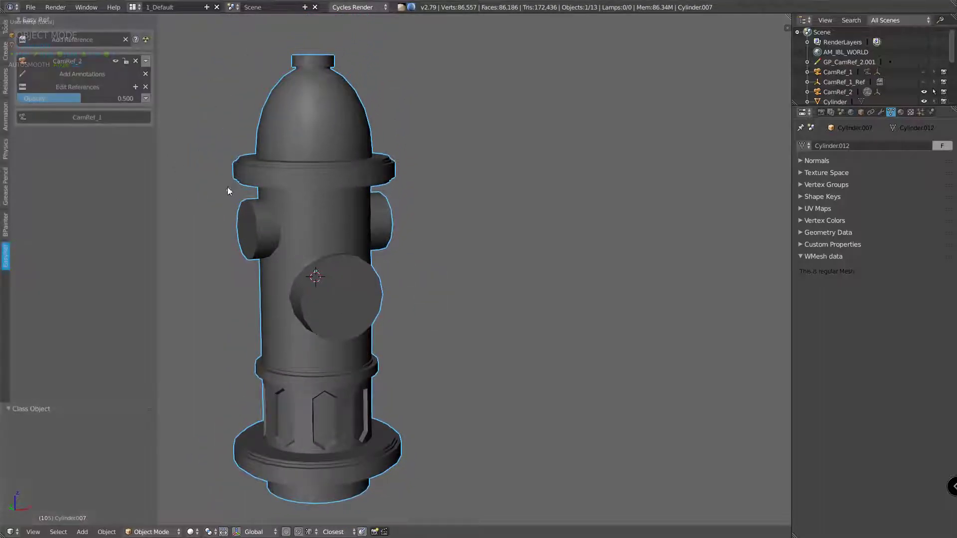
{"action": "left_click", "coordinate": [84, 62]}
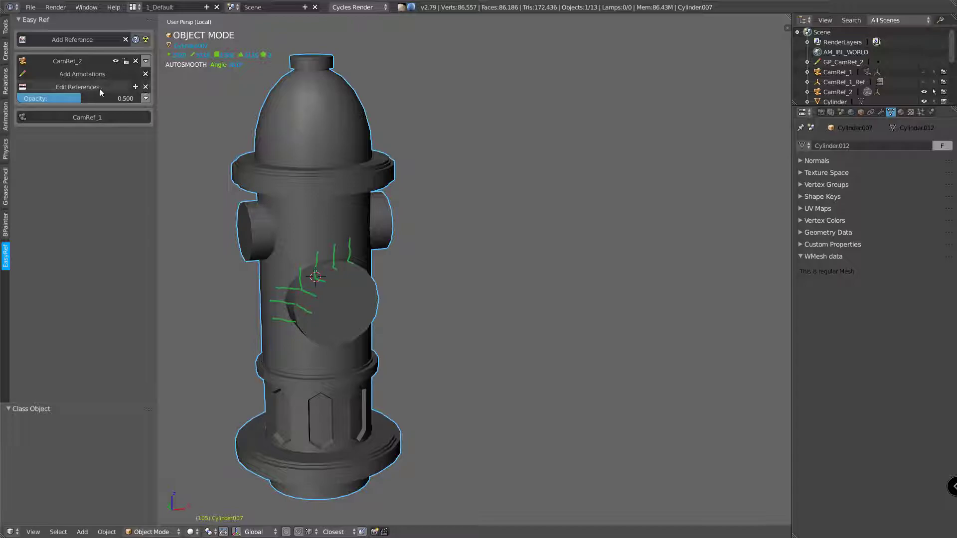
{"action": "left_click", "coordinate": [146, 88]}
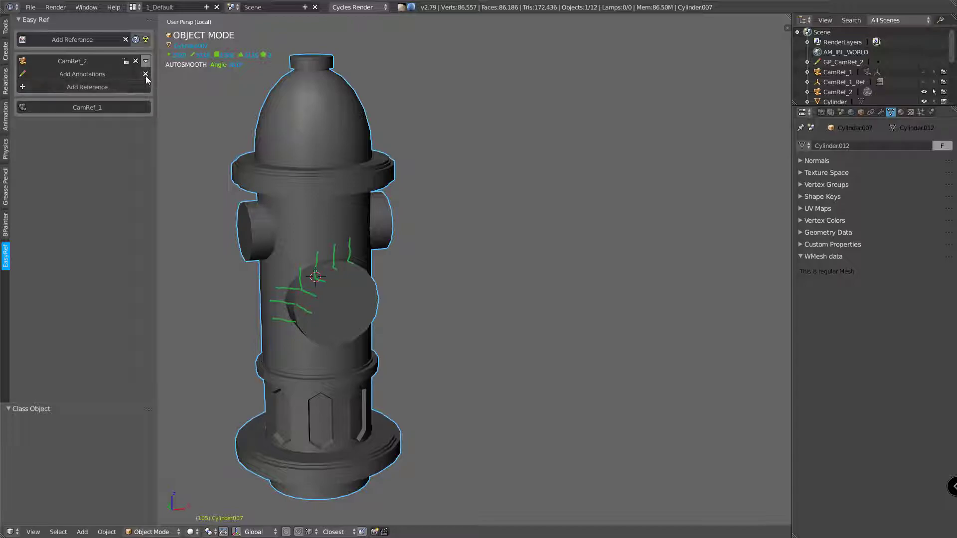
{"action": "left_click", "coordinate": [145, 75]}
{"action": "left_click", "coordinate": [86, 63]}
{"action": "left_click", "coordinate": [146, 75]}
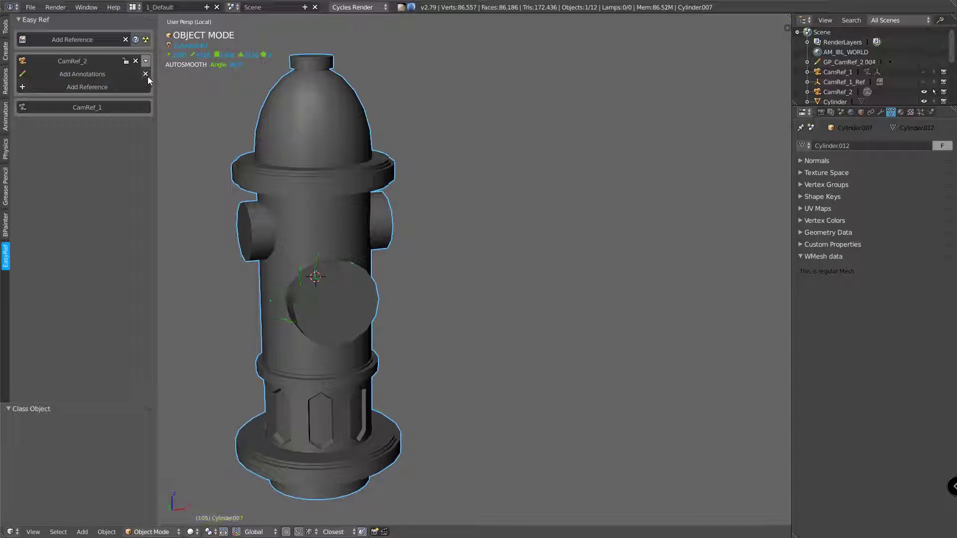
Add a new camera reference with the image Downtown_Charlottesville_fire_hydrant.jpg and check the hydrant through its camera.
{"action": "left_click", "coordinate": [73, 40]}
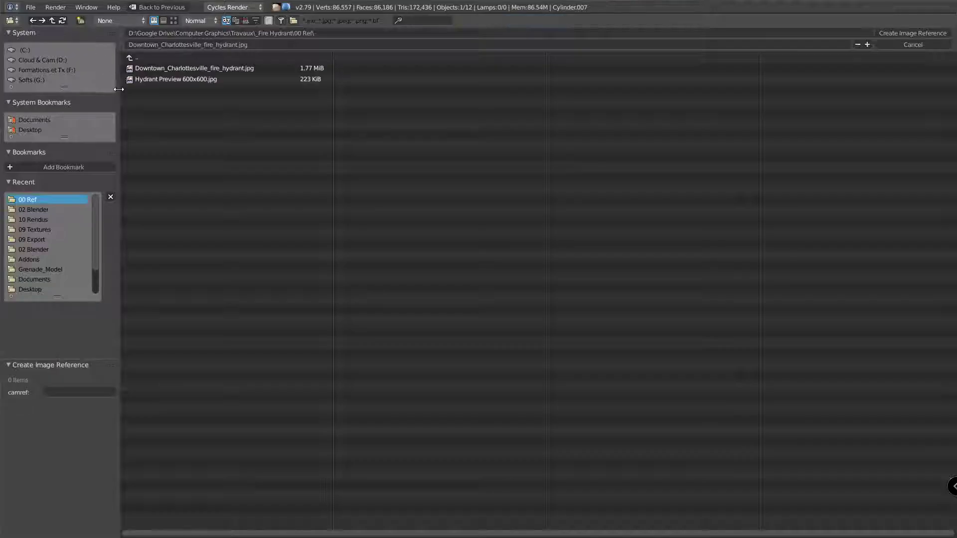
{"action": "left_click", "coordinate": [187, 68]}
{"action": "left_click", "coordinate": [888, 33]}
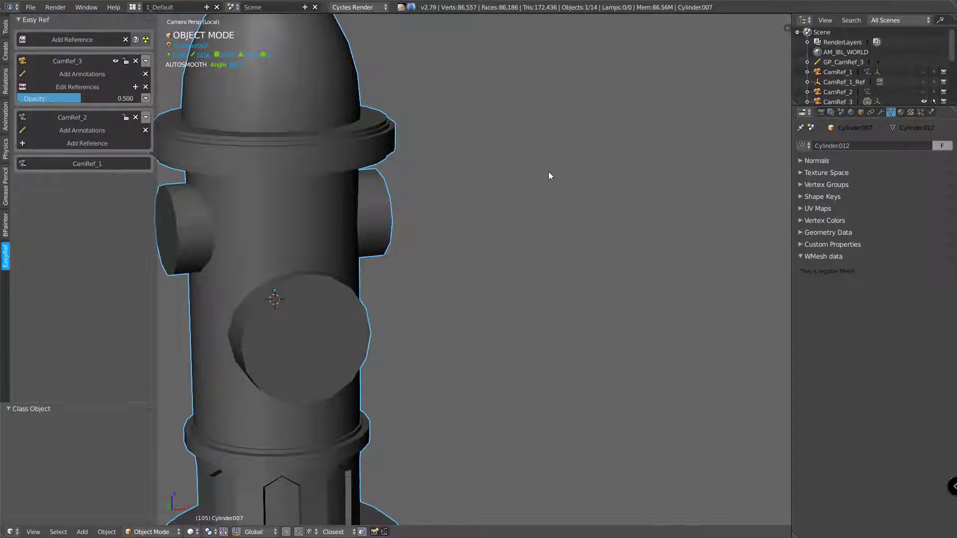
{"action": "scroll", "coordinate": [499, 154], "scroll_direction": "down", "scroll_amount": 6}
{"action": "middle_click_drag", "start_coordinate": [476, 222], "coordinate": [476, 183]}
{"action": "scroll", "coordinate": [459, 208], "scroll_direction": "up", "scroll_amount": 2}
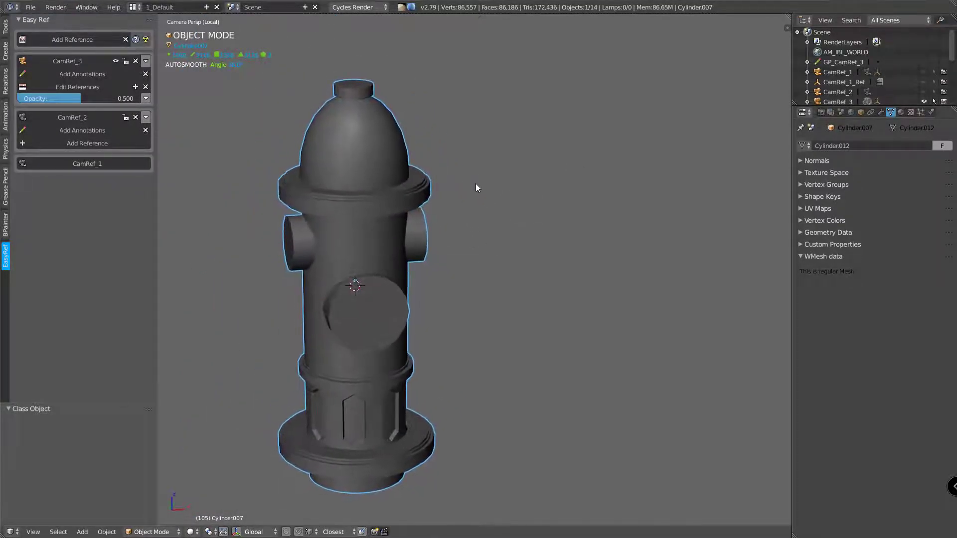
{"action": "scroll", "coordinate": [462, 189], "scroll_direction": "down", "scroll_amount": 2}
{"action": "key", "text": "KP_0"}
{"action": "key", "text": "KP_0"}
Enter edit mode on the hydrant with edge selection, framing the dome and the upper flange.
{"action": "middle_click_drag", "start_coordinate": [444, 209], "coordinate": [434, 198]}
{"action": "scroll", "coordinate": [450, 211], "scroll_direction": "up", "scroll_amount": 2}
{"action": "middle_click_drag", "start_coordinate": [433, 199], "coordinate": [389, 194], "text": "shift"}
{"action": "scroll", "coordinate": [420, 202], "scroll_direction": "up", "scroll_amount": 3}
{"action": "scroll", "coordinate": [371, 204], "scroll_direction": "up", "scroll_amount": 2}
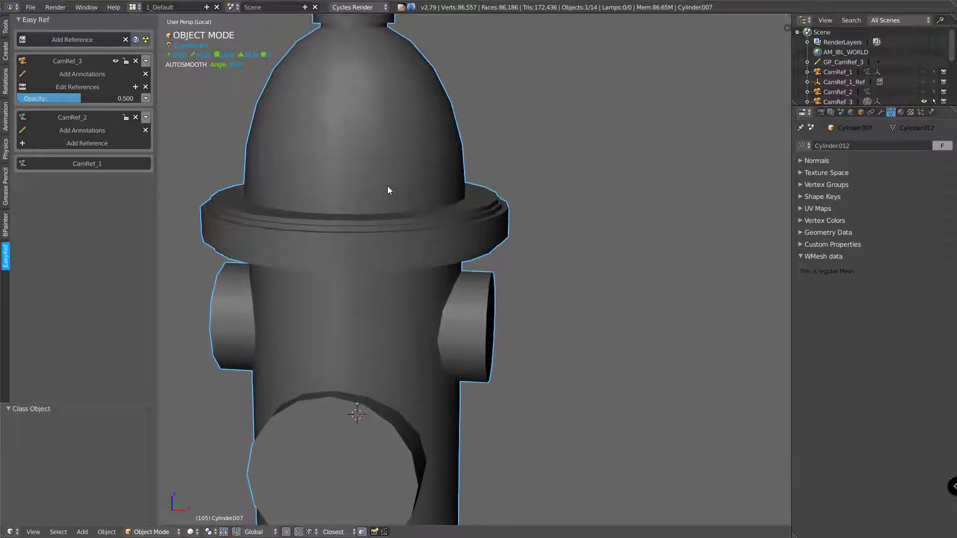
{"action": "scroll", "coordinate": [361, 125], "scroll_direction": "down", "scroll_amount": 2}
{"action": "middle_click_drag", "start_coordinate": [378, 132], "coordinate": [395, 219]}
{"action": "scroll", "coordinate": [408, 206], "scroll_direction": "down", "scroll_amount": 1}
{"action": "scroll", "coordinate": [399, 187], "scroll_direction": "up", "scroll_amount": 1}
{"action": "key", "text": "Tab"}
{"action": "left_click", "coordinate": [380, 251]}
{"action": "scroll", "coordinate": [402, 192], "scroll_direction": "up", "scroll_amount": 3}
{"action": "scroll", "coordinate": [388, 229], "scroll_direction": "down", "scroll_amount": 1}
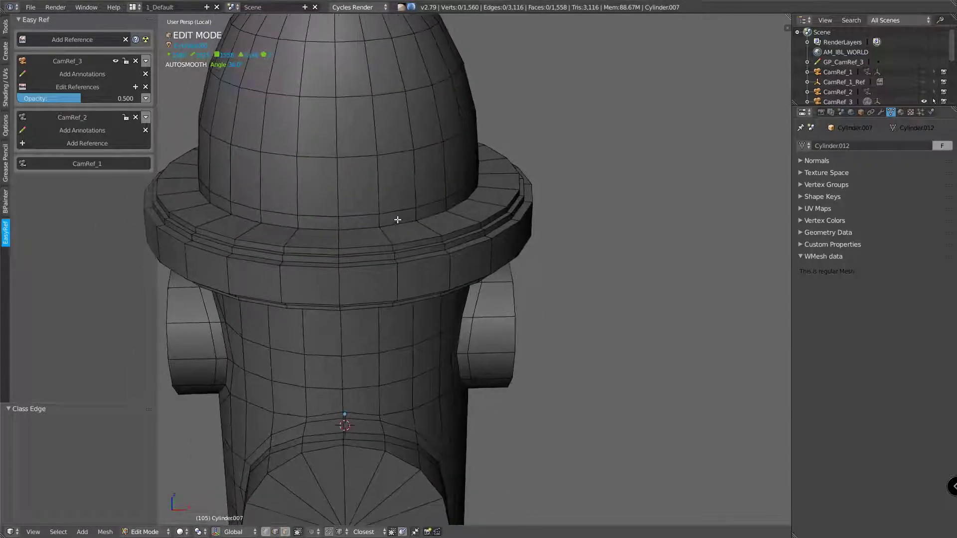
Select the edge loop around the top of the upper flange's outer band and rip the mesh along it in place.
{"action": "scroll", "coordinate": [397, 223], "scroll_direction": "up", "scroll_amount": 3}
{"action": "right_click", "coordinate": [412, 275], "text": "alt"}
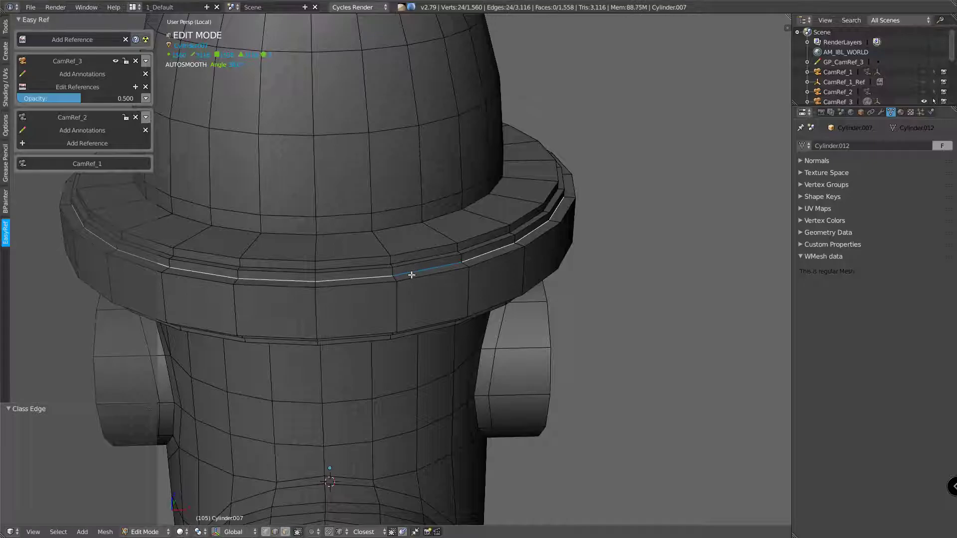
{"action": "scroll", "coordinate": [409, 210], "scroll_direction": "down", "scroll_amount": 4}
{"action": "middle_click_drag", "start_coordinate": [408, 211], "coordinate": [372, 59]}
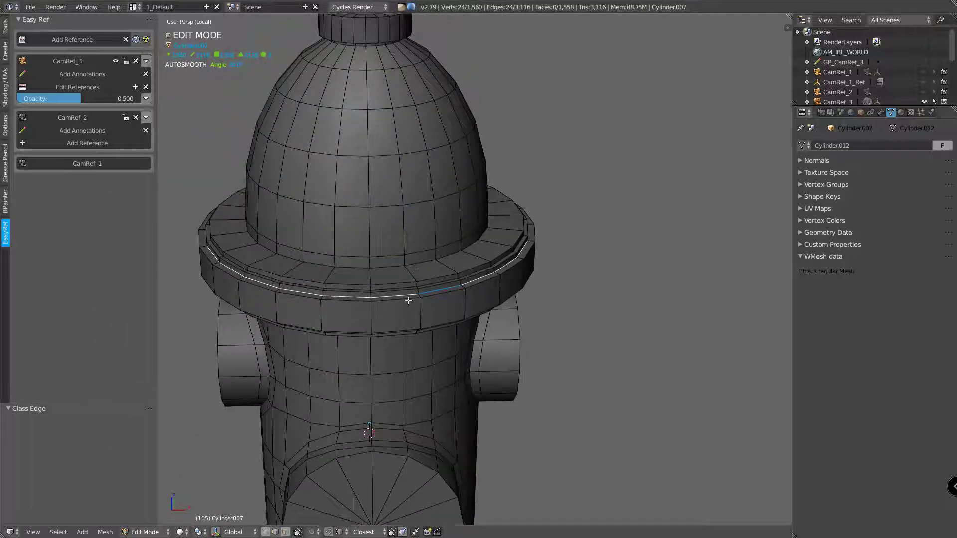
{"action": "scroll", "coordinate": [419, 292], "scroll_direction": "up", "scroll_amount": 2}
{"action": "middle_click_drag", "start_coordinate": [420, 290], "coordinate": [425, 266]}
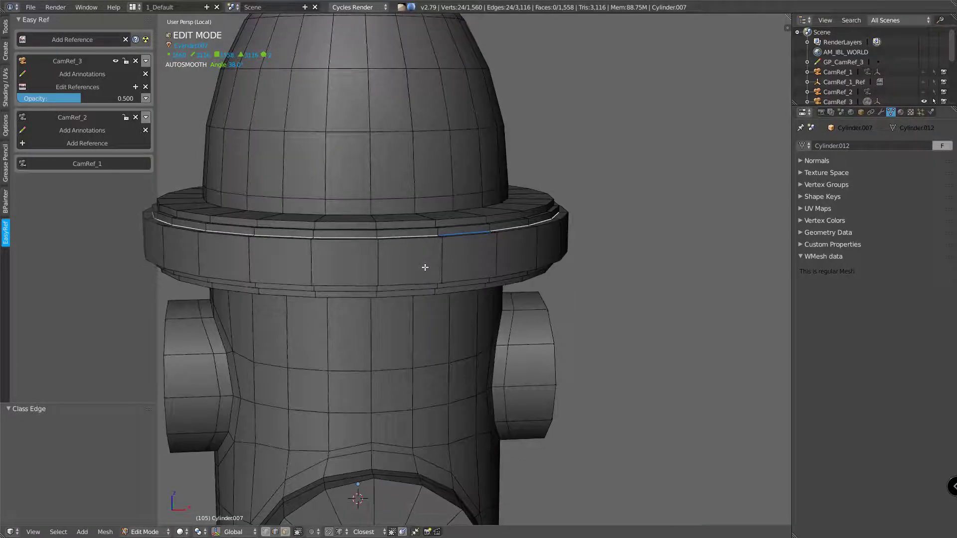
{"action": "key", "text": "v"}
{"action": "right_click", "coordinate": [419, 254]}
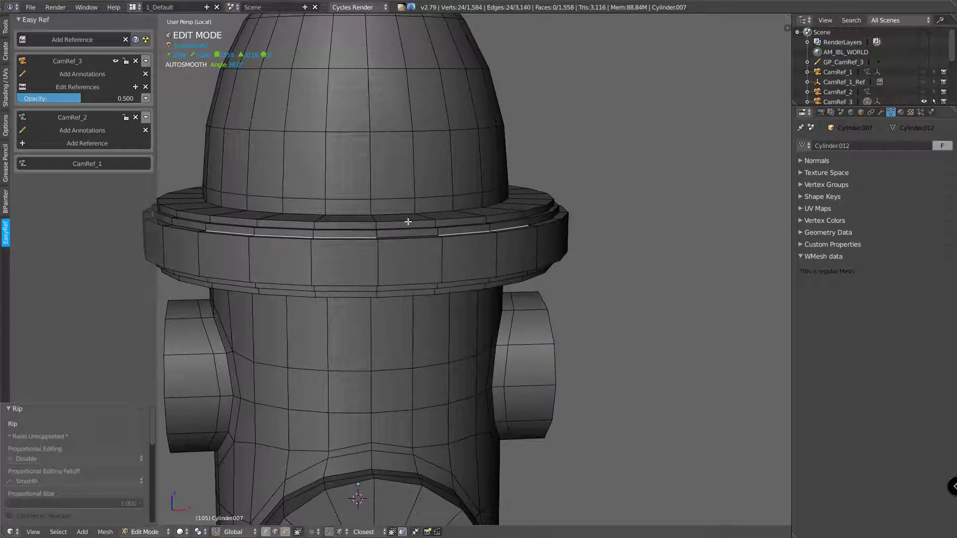
Select all geometry linked to the dome above the rip and separate it into its own object.
{"action": "key", "text": "a"}
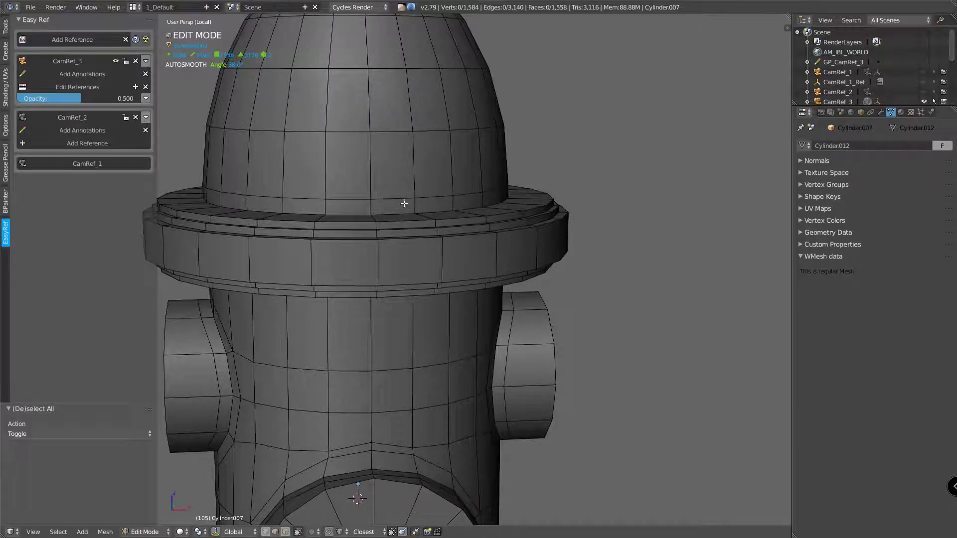
{"action": "key", "text": "l"}
{"action": "middle_click_drag", "start_coordinate": [404, 202], "coordinate": [438, 181]}
{"action": "key", "text": "p"}
{"action": "left_click", "coordinate": [400, 213]}
{"action": "scroll", "coordinate": [406, 209], "scroll_direction": "down", "scroll_amount": 2}
{"action": "scroll", "coordinate": [420, 165], "scroll_direction": "up", "scroll_amount": 3}
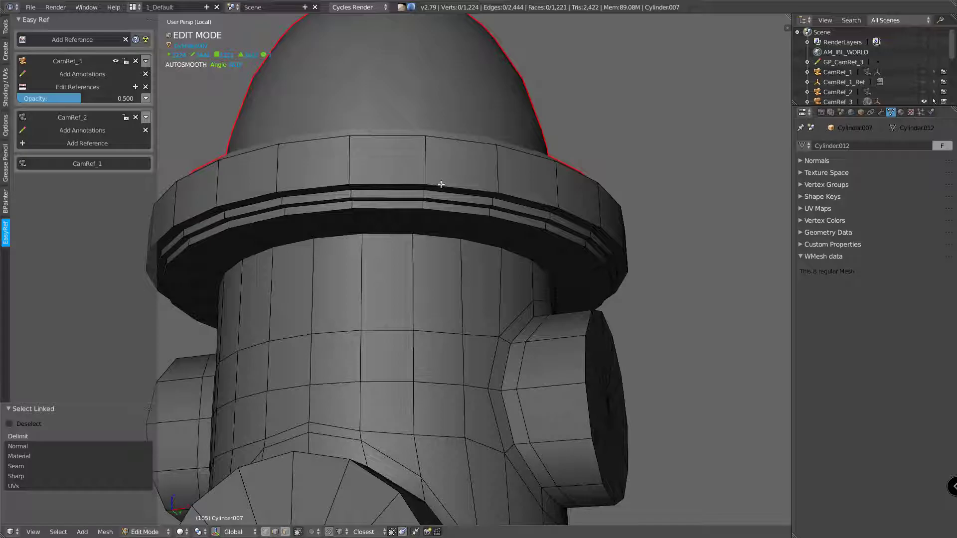
Select the edge loop just beneath the upper flange's outer band, rip the mesh along it in place, and clear the selection.
{"action": "right_click", "coordinate": [448, 195], "text": "alt"}
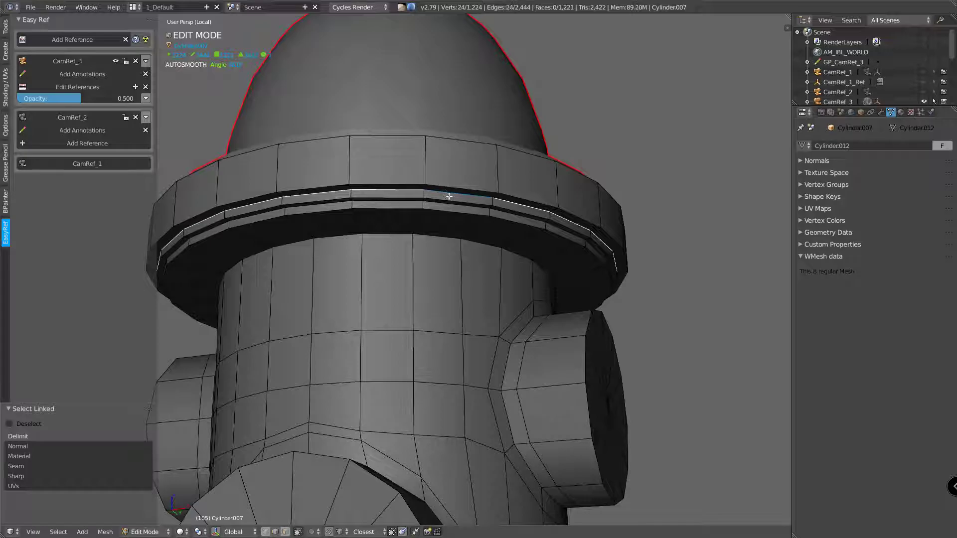
{"action": "middle_click_drag", "start_coordinate": [446, 202], "coordinate": [447, 211]}
{"action": "key", "text": "shift+d"}
{"action": "left_click", "coordinate": [456, 248]}
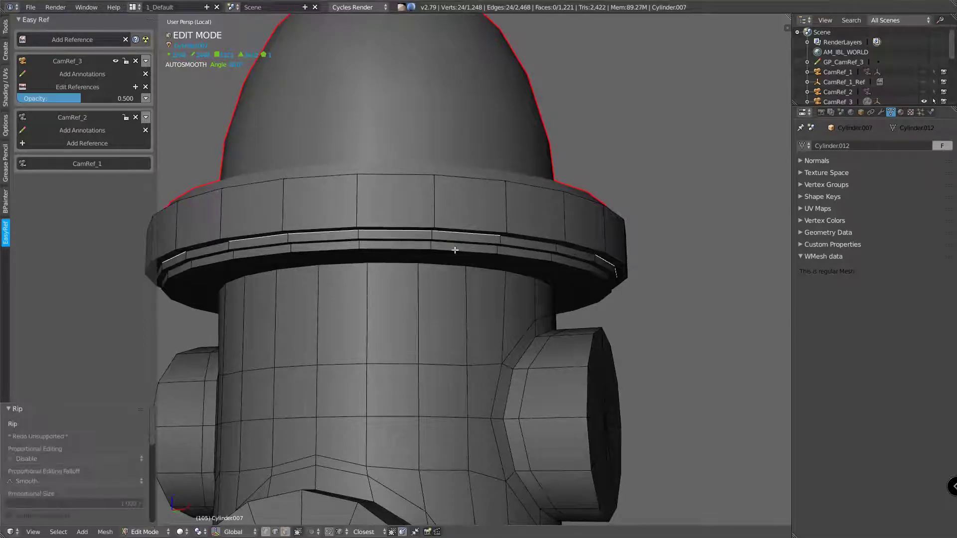
{"action": "key", "text": "a"}
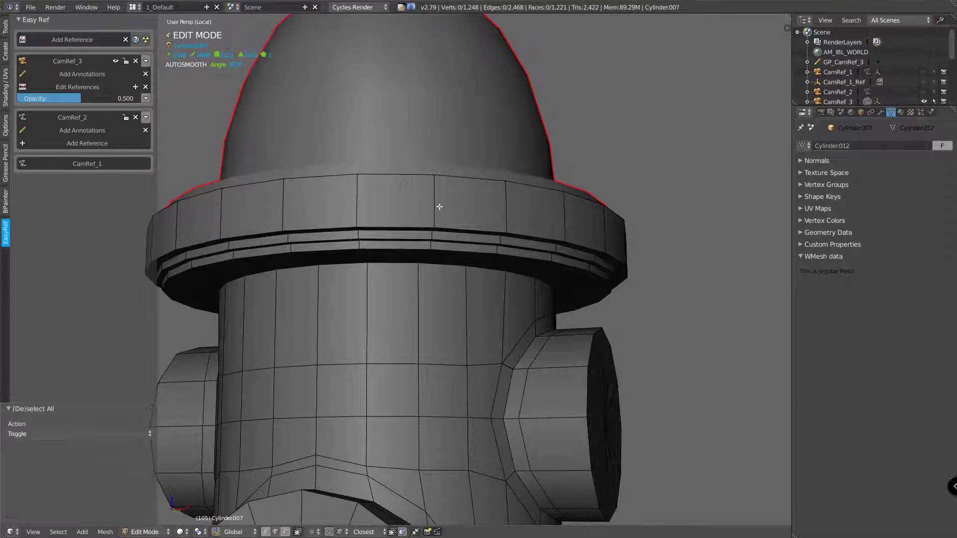
Select all geometry linked to the upper flange's outer band and separate it into its own object.
{"action": "key", "text": "l"}
{"action": "key", "text": "p"}
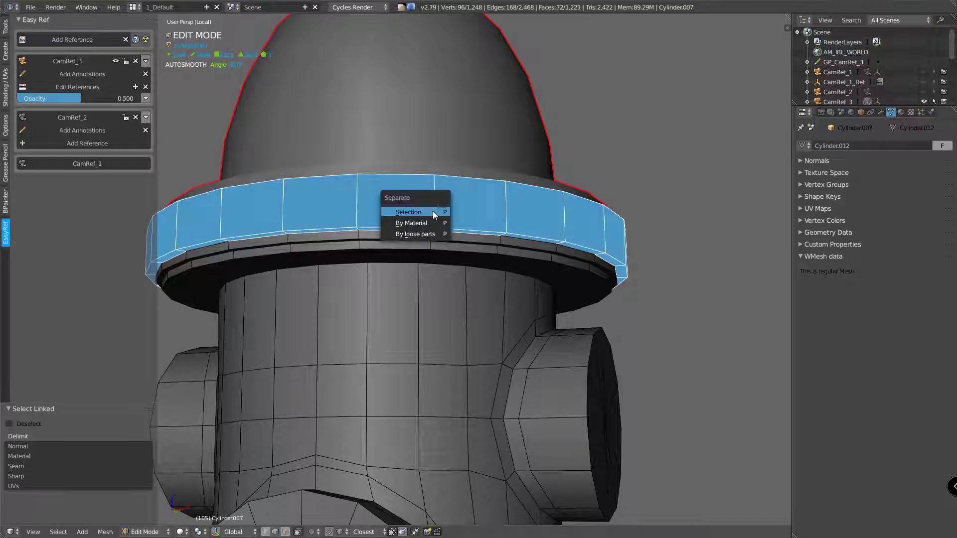
{"action": "left_click", "coordinate": [433, 213]}
Select the edge loop around the top of the base flange's outer band and rip the mesh along it in place.
{"action": "scroll", "coordinate": [436, 248], "scroll_direction": "down", "scroll_amount": 1}
{"action": "scroll", "coordinate": [436, 249], "scroll_direction": "down", "scroll_amount": 1}
{"action": "middle_click_drag", "start_coordinate": [437, 248], "coordinate": [477, 302], "text": "shift"}
{"action": "middle_click_drag", "start_coordinate": [458, 316], "coordinate": [427, 234], "text": "shift"}
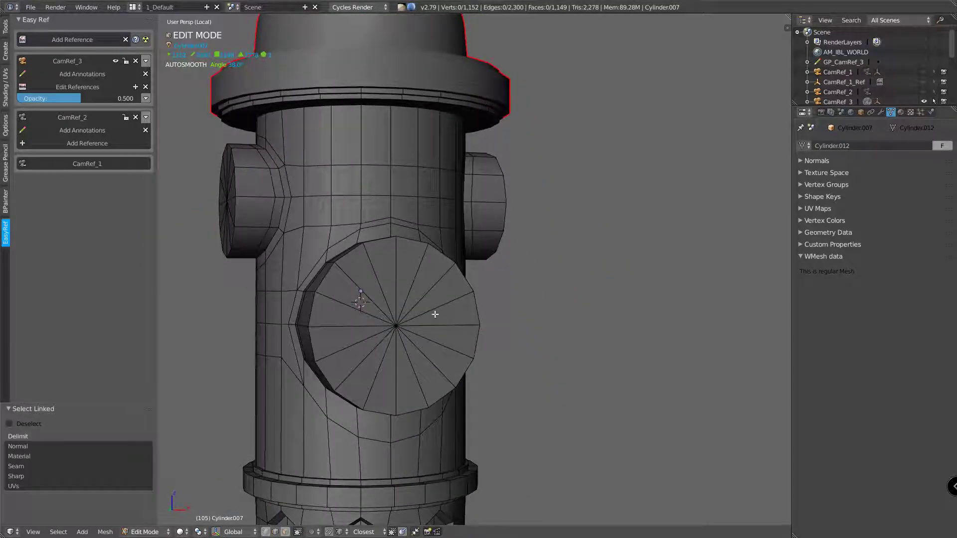
{"action": "scroll", "coordinate": [436, 311], "scroll_direction": "down", "scroll_amount": 2}
{"action": "middle_click_drag", "start_coordinate": [419, 310], "coordinate": [410, 329], "text": "shift"}
{"action": "middle_click_drag", "start_coordinate": [393, 389], "coordinate": [402, 256], "text": "shift"}
{"action": "scroll", "coordinate": [402, 256], "scroll_direction": "up", "scroll_amount": 4}
{"action": "middle_click_drag", "start_coordinate": [399, 403], "coordinate": [425, 350], "text": "shift"}
{"action": "right_click", "coordinate": [421, 353], "text": "alt"}
{"action": "key", "text": "v"}
{"action": "right_click", "coordinate": [424, 349]}
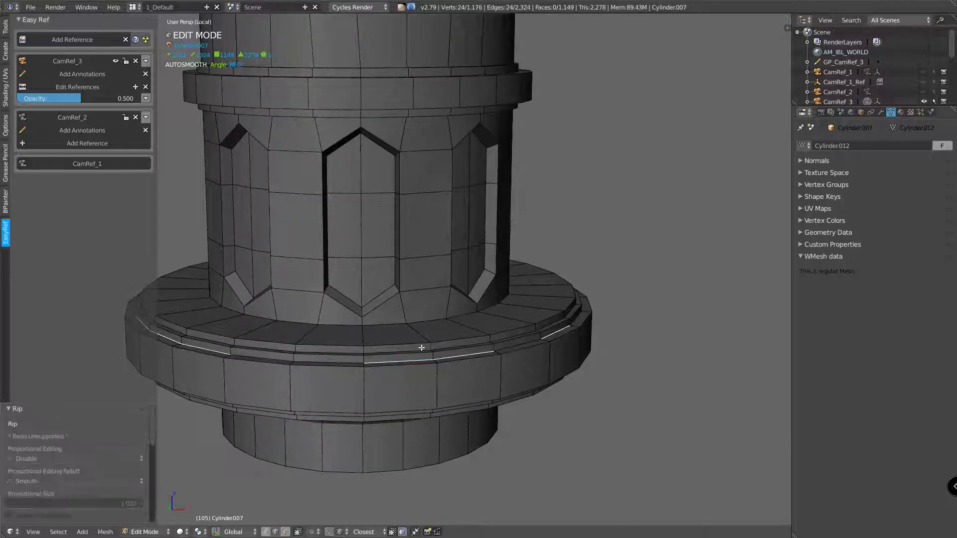
Select all geometry linked to the hydrant body above the base flange rip and separate it into its own object.
{"action": "key", "text": "l"}
{"action": "middle_click_drag", "start_coordinate": [425, 302], "coordinate": [433, 331], "text": "shift"}
{"action": "scroll", "coordinate": [428, 331], "scroll_direction": "down", "scroll_amount": 3}
{"action": "key", "text": "p"}
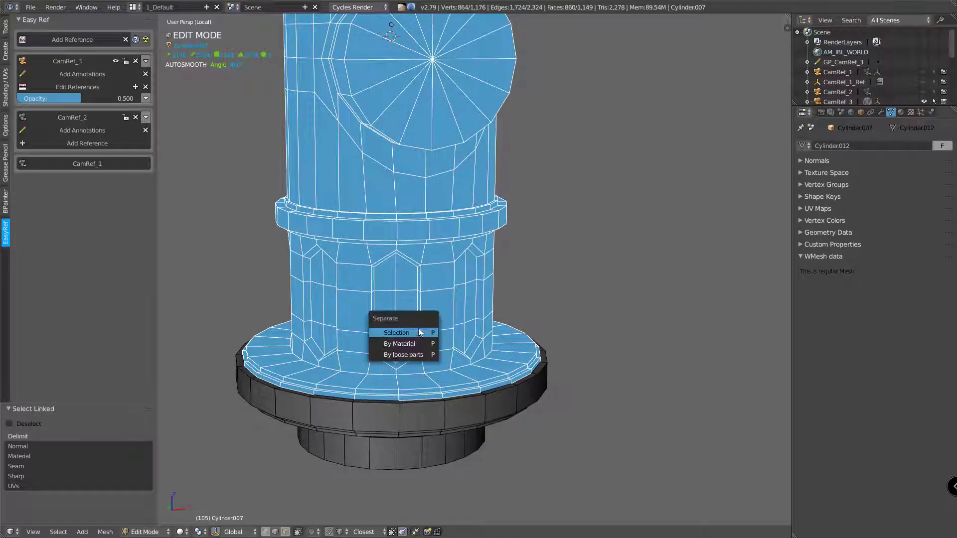
{"action": "left_click", "coordinate": [418, 328]}
{"action": "scroll", "coordinate": [428, 319], "scroll_direction": "up", "scroll_amount": 3}
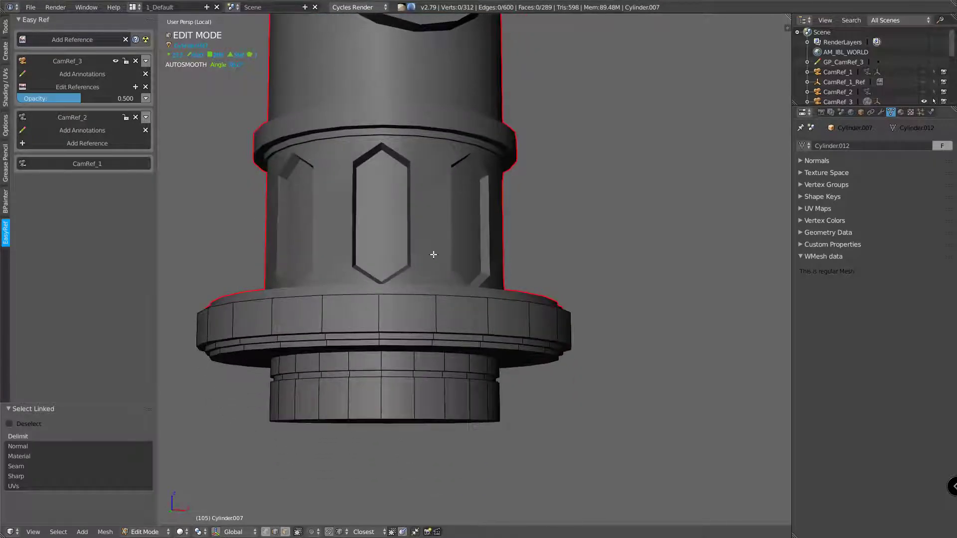
{"action": "key", "text": "Tab"}
{"action": "key", "text": "Tab"}
{"action": "right_click", "coordinate": [433, 322]}
{"action": "middle_click_drag", "start_coordinate": [438, 321], "coordinate": [426, 295]}
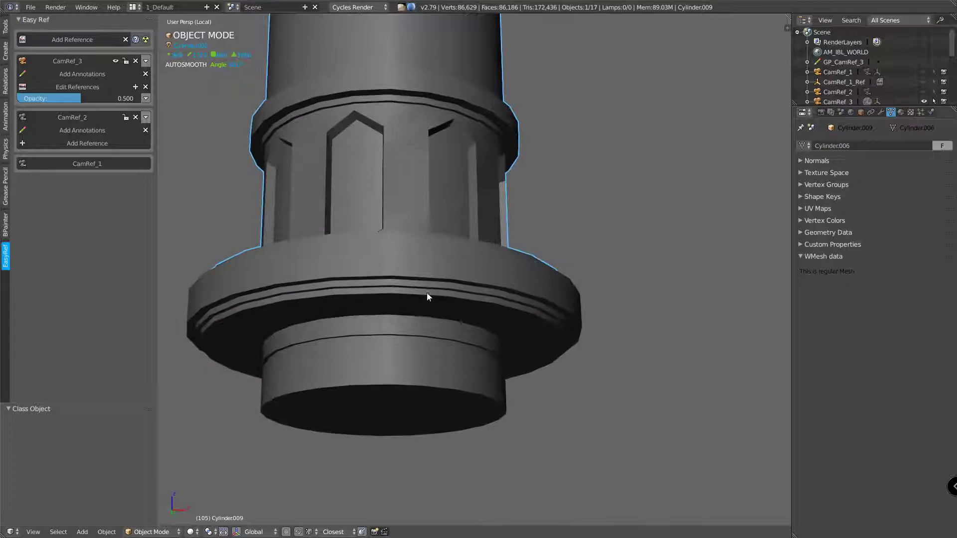
{"action": "scroll", "coordinate": [426, 295], "scroll_direction": "up", "scroll_amount": 1}
{"action": "key", "text": "Tab"}
{"action": "left_click", "coordinate": [430, 332]}
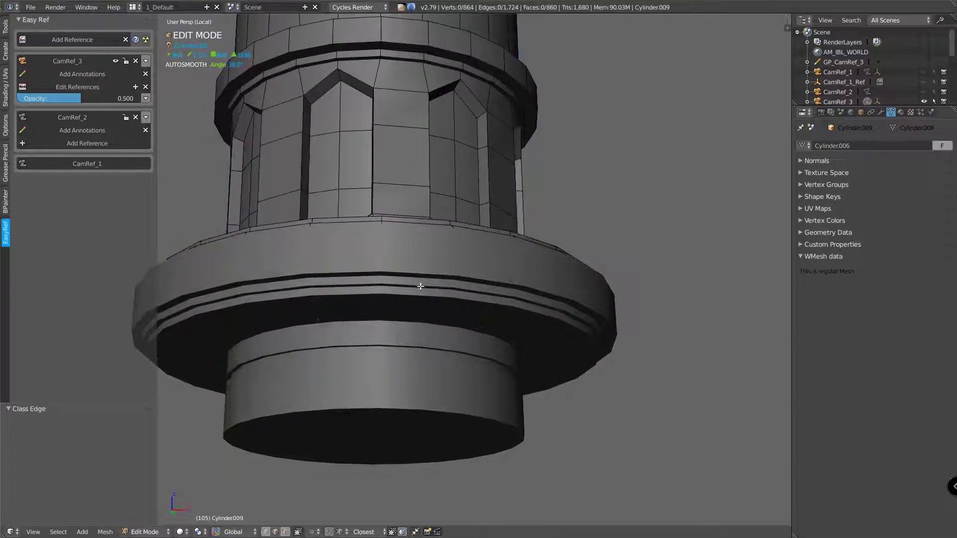
{"action": "key", "text": "Tab"}
{"action": "right_click", "coordinate": [433, 302]}
{"action": "key", "text": "Tab"}
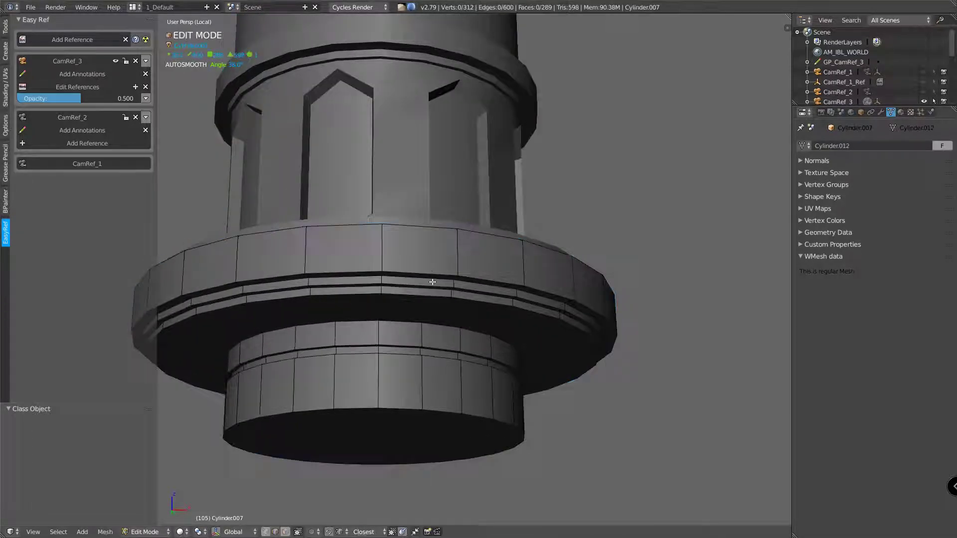
Select the edge loop just beneath the base flange's outer band and rip the mesh along it in place.
{"action": "right_click", "coordinate": [426, 278], "text": "alt"}
{"action": "middle_click_drag", "start_coordinate": [425, 286], "coordinate": [408, 284]}
{"action": "key", "text": "e"}
{"action": "right_click", "coordinate": [389, 288]}
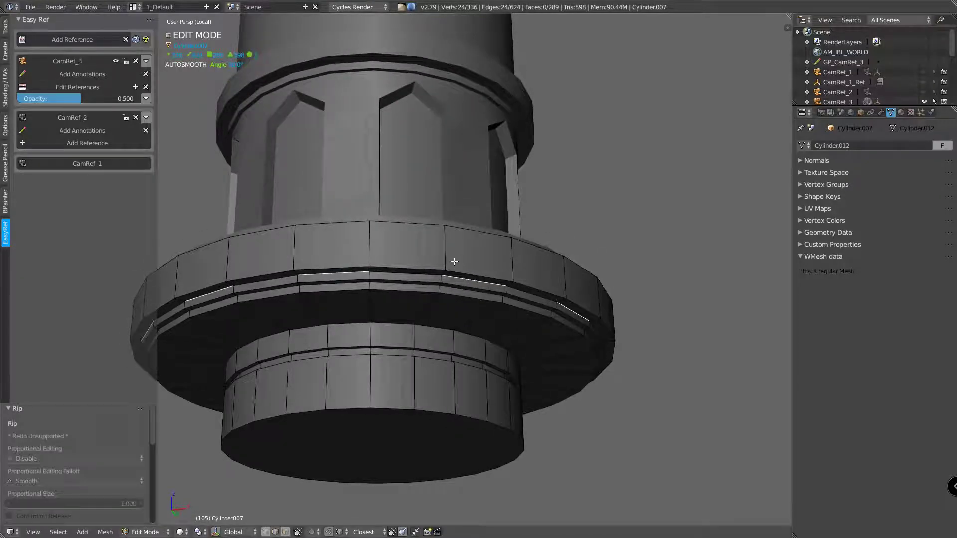
Select all geometry linked to the flange underside and bottom stub below the rip and separate it into its own object.
{"action": "key", "text": "l"}
{"action": "key", "text": "p"}
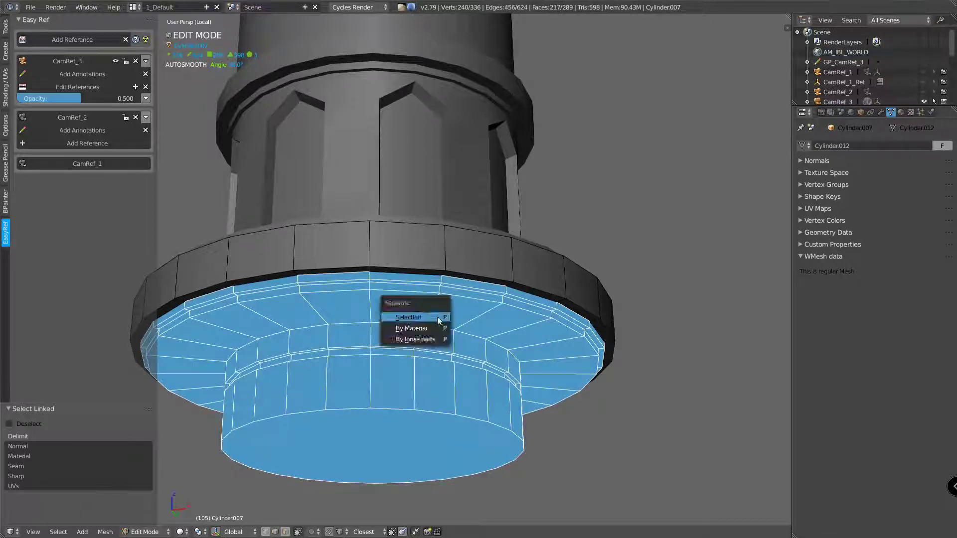
{"action": "left_click", "coordinate": [433, 318]}
Return to object mode, select the outer bands of the base flange and the upper flange, and join them into one object.
{"action": "scroll", "coordinate": [429, 299], "scroll_direction": "down", "scroll_amount": 2}
{"action": "middle_click_drag", "start_coordinate": [443, 296], "coordinate": [464, 326]}
{"action": "key", "text": "Tab"}
{"action": "right_click", "coordinate": [455, 303]}
{"action": "right_click", "coordinate": [482, 333]}
{"action": "middle_click_drag", "start_coordinate": [464, 326], "coordinate": [460, 366], "text": "shift"}
{"action": "middle_click_drag", "start_coordinate": [484, 251], "coordinate": [486, 269]}
{"action": "scroll", "coordinate": [486, 277], "scroll_direction": "down", "scroll_amount": 4}
{"action": "middle_click_drag", "start_coordinate": [488, 159], "coordinate": [469, 244], "text": "shift"}
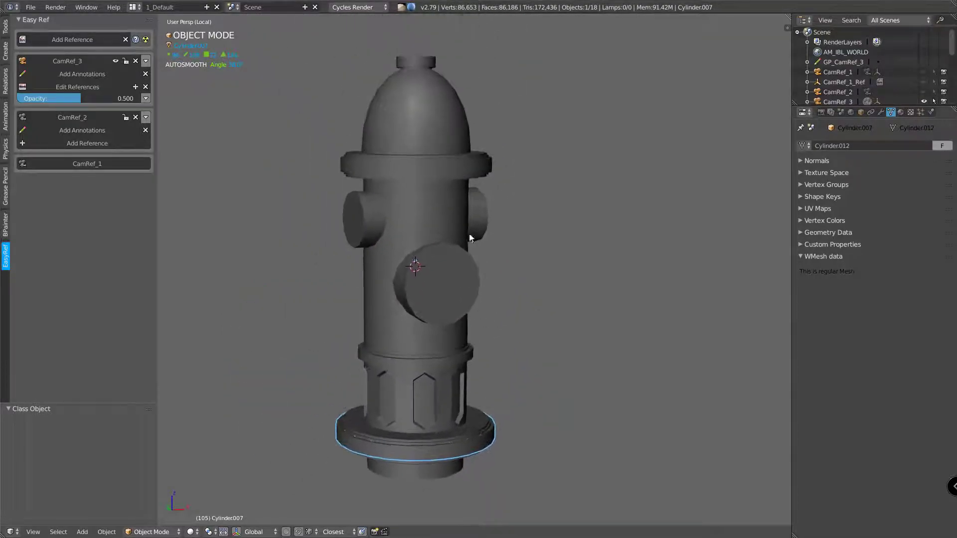
{"action": "scroll", "coordinate": [488, 175], "scroll_direction": "up", "scroll_amount": 1}
{"action": "right_click", "coordinate": [482, 164], "text": "shift"}
{"action": "middle_click_drag", "start_coordinate": [515, 193], "coordinate": [451, 164]}
{"action": "scroll", "coordinate": [509, 202], "scroll_direction": "down", "scroll_amount": 1}
{"action": "scroll", "coordinate": [504, 201], "scroll_direction": "up", "scroll_amount": 1}
{"action": "key", "text": "ctrl+j"}
{"action": "left_click", "coordinate": [444, 203]}
Check the split parts by selecting the dome, the hydrant body and the joined flange bands in turn, viewing them from several angles.
{"action": "middle_click_drag", "start_coordinate": [444, 203], "coordinate": [424, 131]}
{"action": "left_click", "coordinate": [410, 111]}
{"action": "left_click", "coordinate": [416, 223]}
{"action": "middle_click_drag", "start_coordinate": [442, 209], "coordinate": [398, 218]}
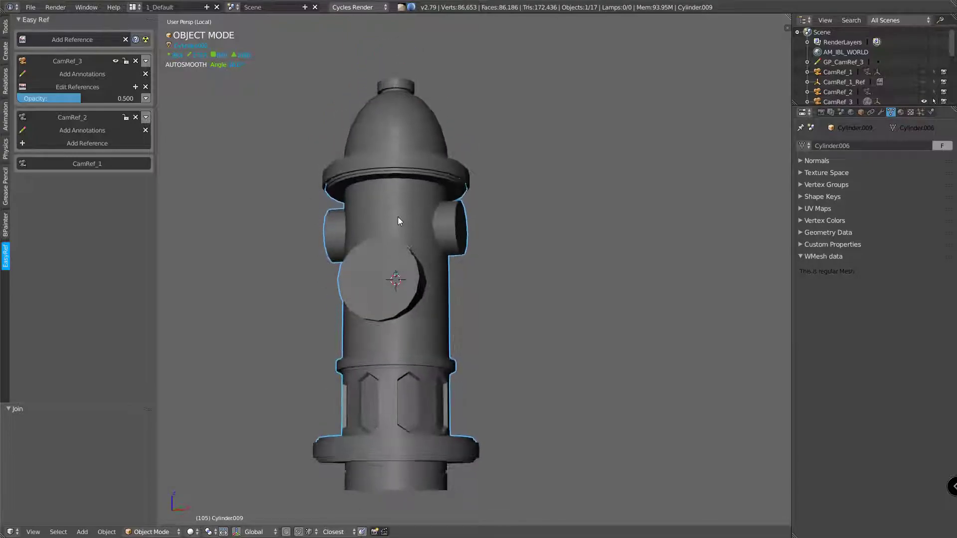
{"action": "middle_click_drag", "start_coordinate": [435, 319], "coordinate": [459, 327]}
{"action": "left_click", "coordinate": [431, 460]}
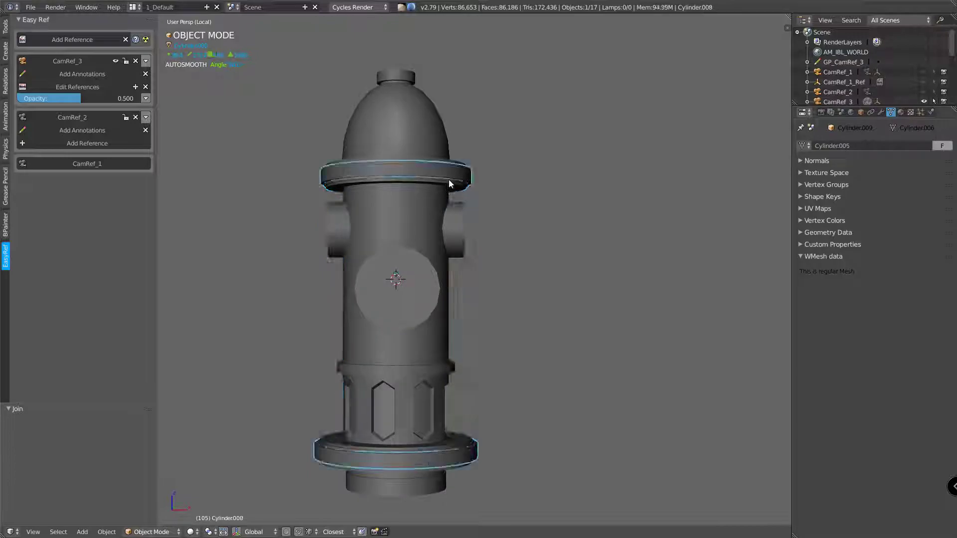
{"action": "middle_click_drag", "start_coordinate": [428, 201], "coordinate": [448, 245]}
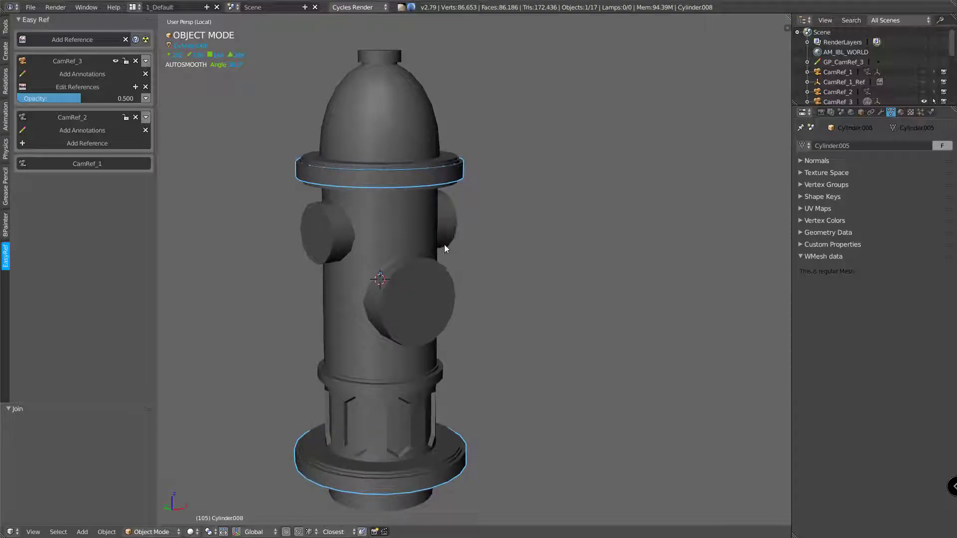